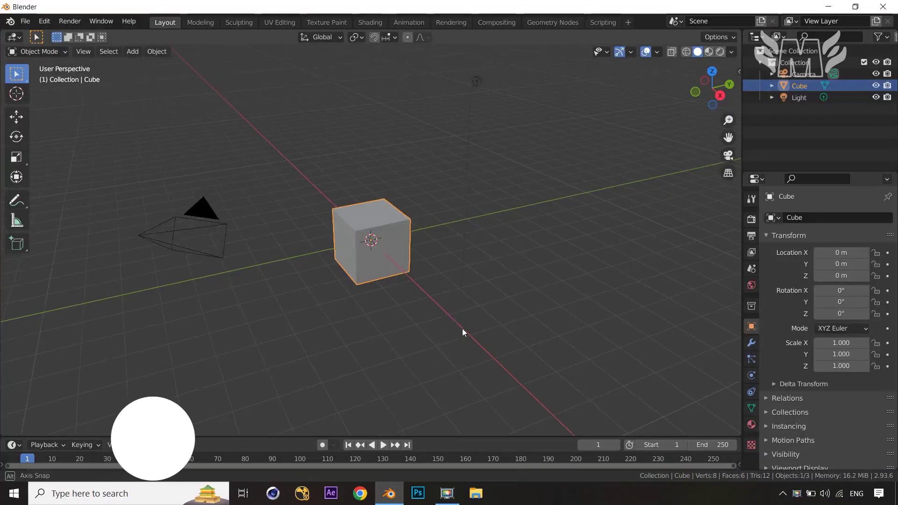
- Delete the default camera and light from the scene
middle_drag(462, 329, 457, 330)
mouse_move(551, 240)
middle_down()
mouse_move(518, 242)
mouse_move(534, 244)
middle_up()
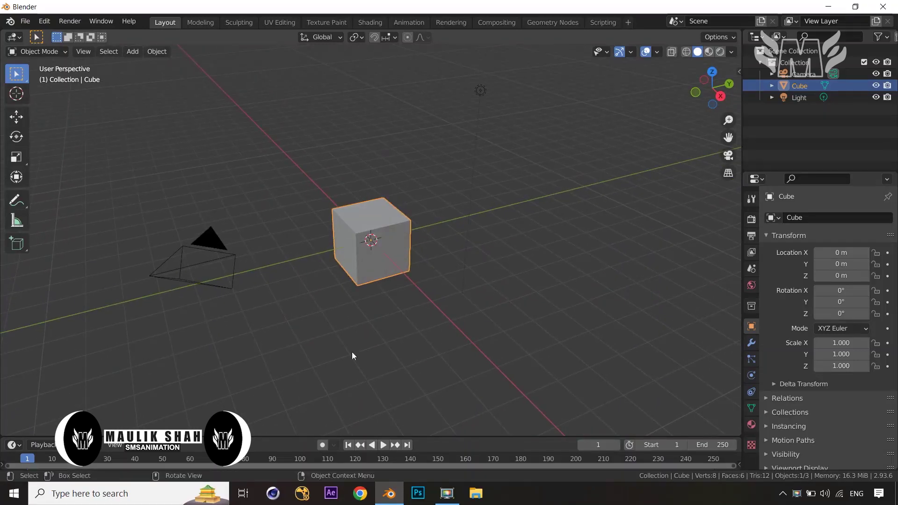
click(208, 239)
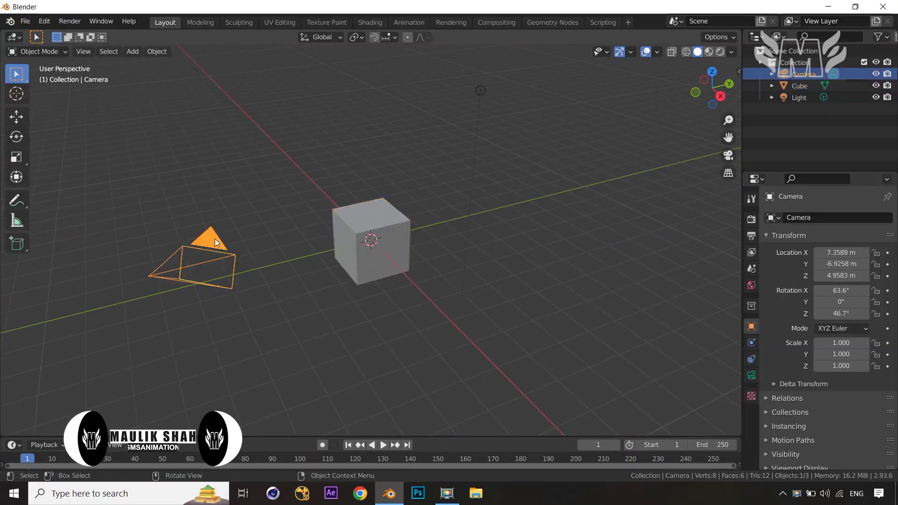
shift+click(480, 90)
key(Delete)
- Raise the cube 1 m along Z in front orthographic view and enter Edit Mode
middle_drag(521, 147, 427, 238)
key(KP_5)
key(KP_1)
click(386, 241)
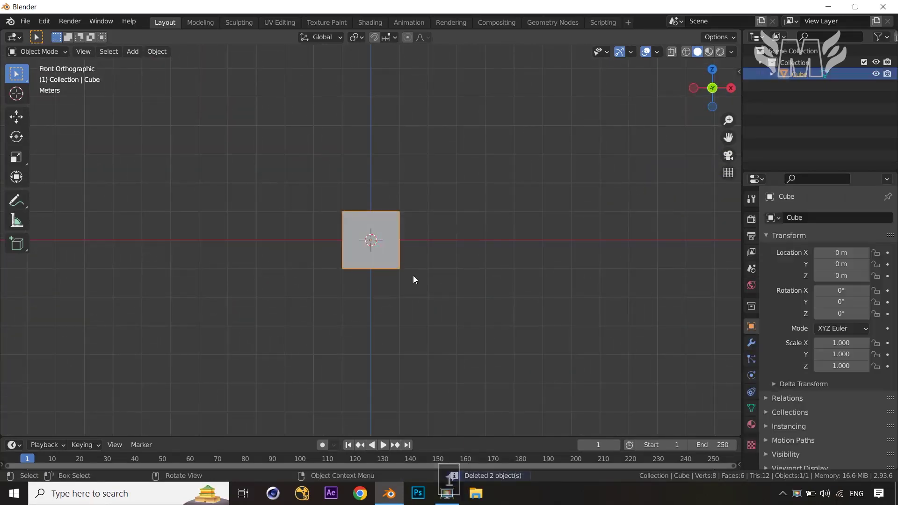
key(g)
key(z)
click(409, 252)
middle_drag(479, 276, 428, 316)
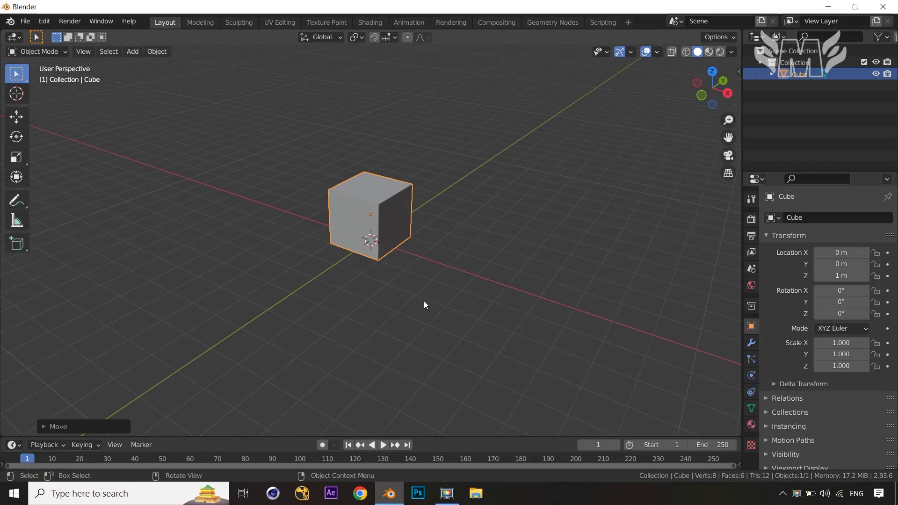
key(Tab)
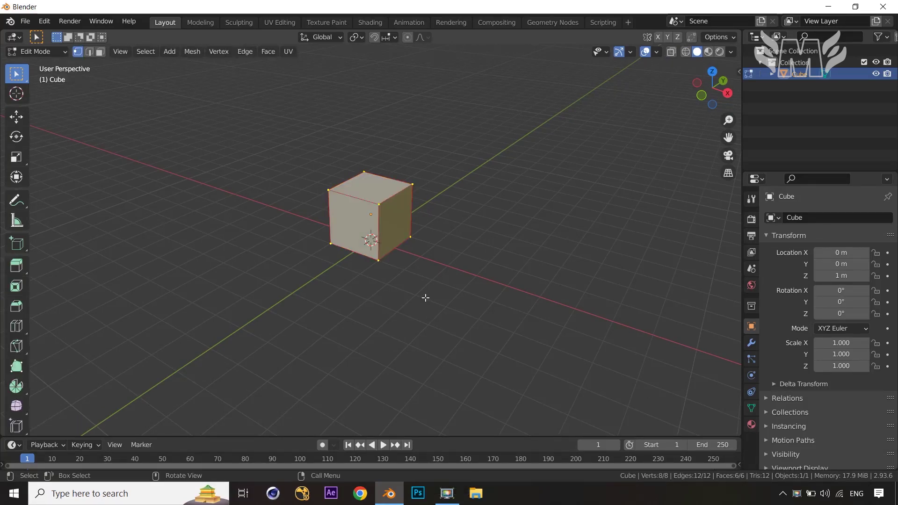
- Subdivide the cube with 5 cuts and smoothness 1.000
right_click(394, 233)
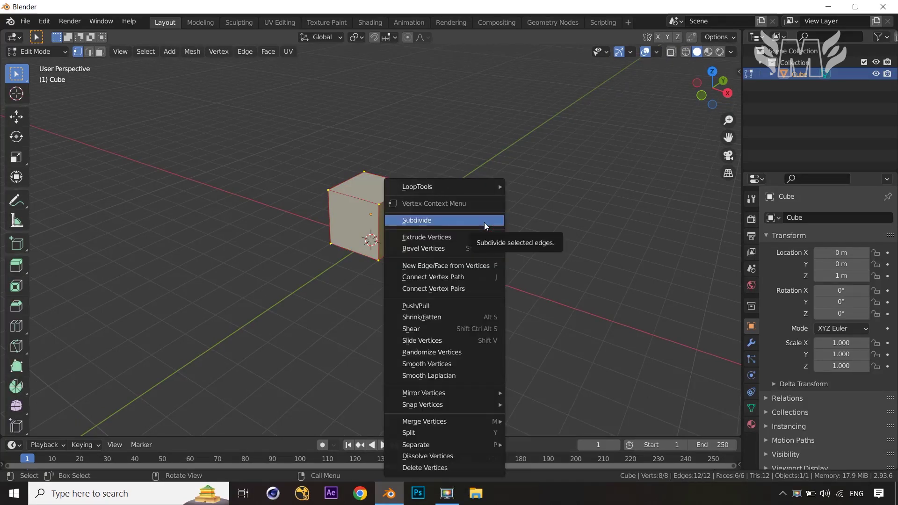
click(484, 223)
click(91, 427)
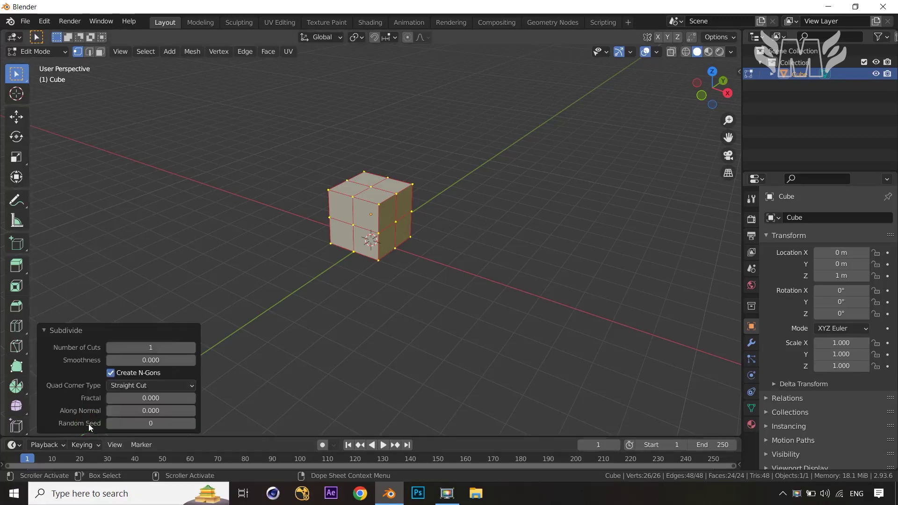
click(192, 348)
click(192, 347)
click(192, 347)
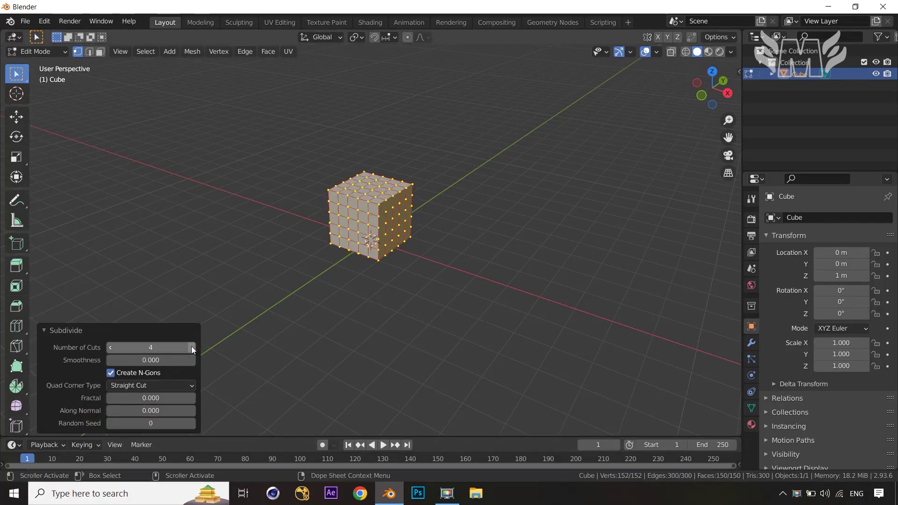
click(192, 347)
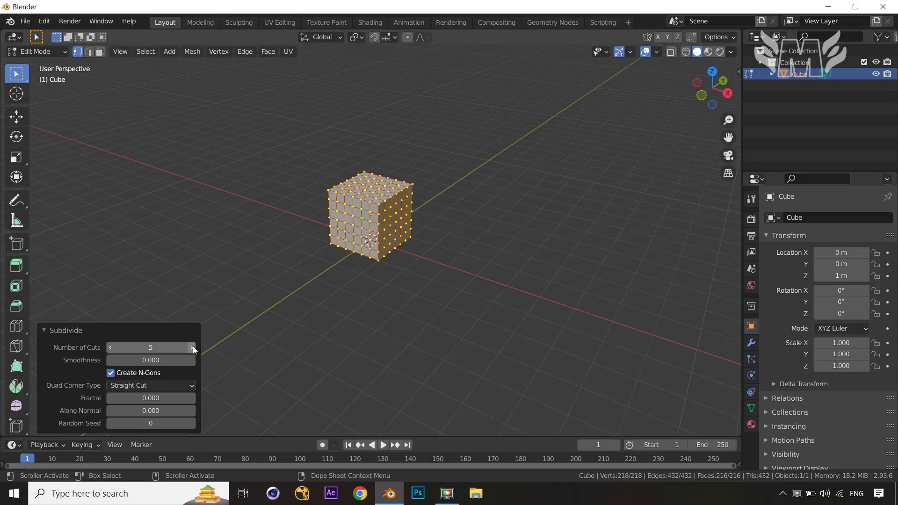
drag(189, 361, 243, 362)
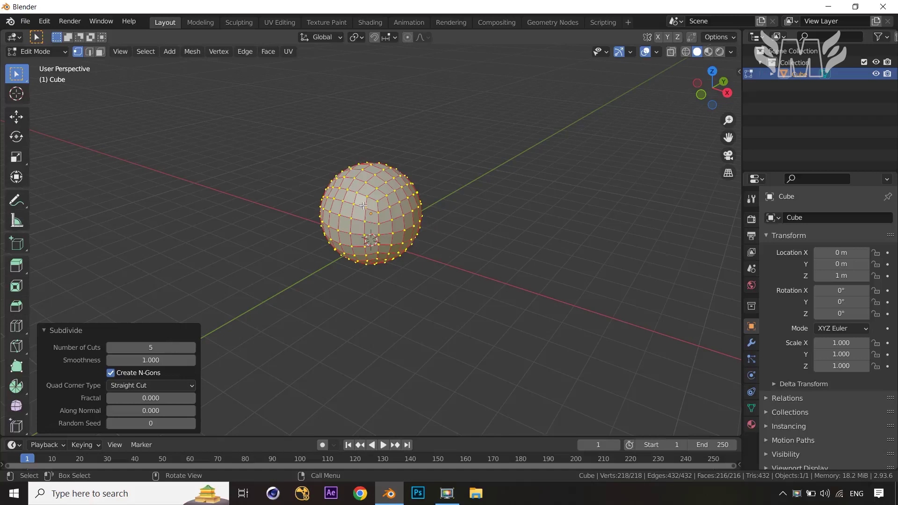
- Deselect the mesh and zoom in on the sphere in front orthographic view
click(442, 331)
mouse_move(485, 300)
middle_down()
mouse_move(489, 287)
mouse_move(496, 293)
middle_up()
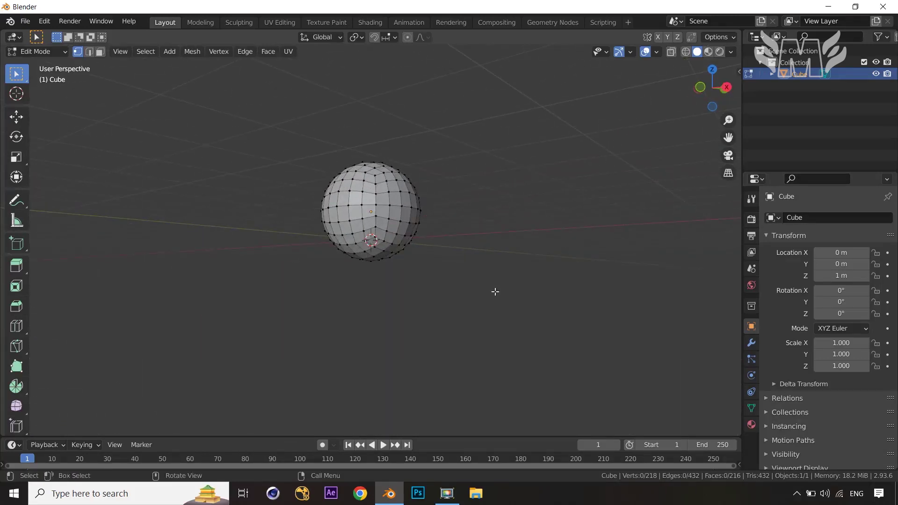
key(KP_5)
key(KP_1)
scroll(496, 291, up, 3)
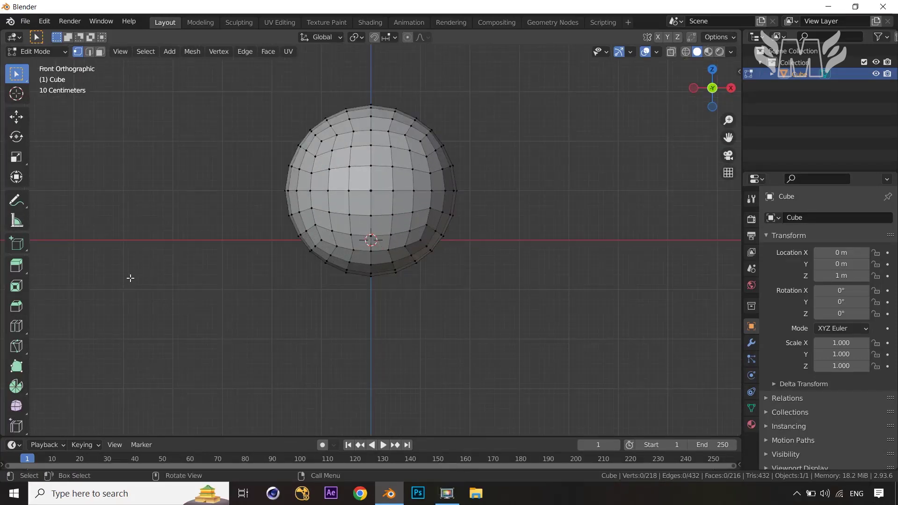
- With X-ray on, box-select the sphere's lower half including the equator and delete its faces
key(alt+z)
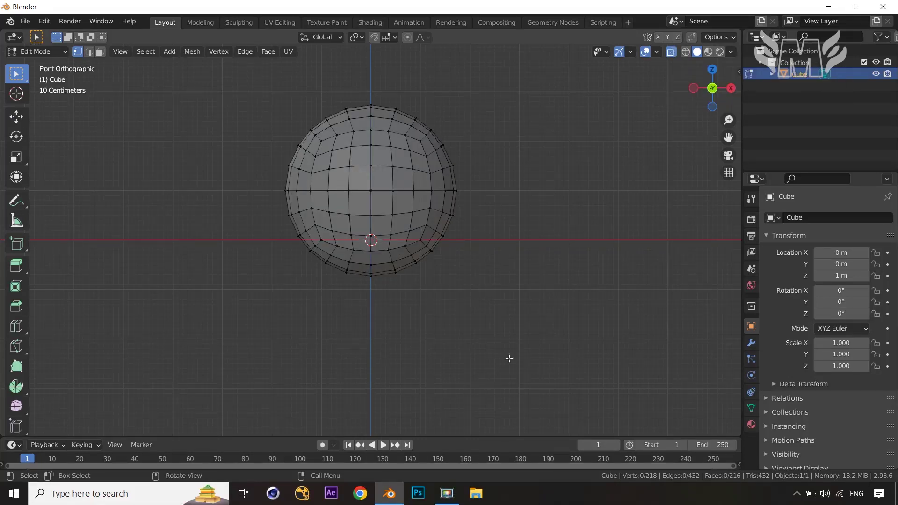
drag(257, 197, 568, 318)
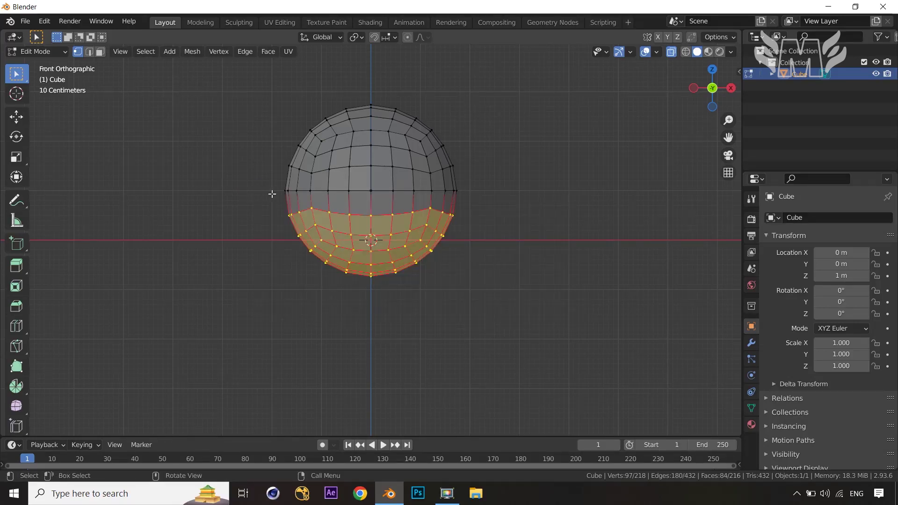
drag(250, 178, 545, 359)
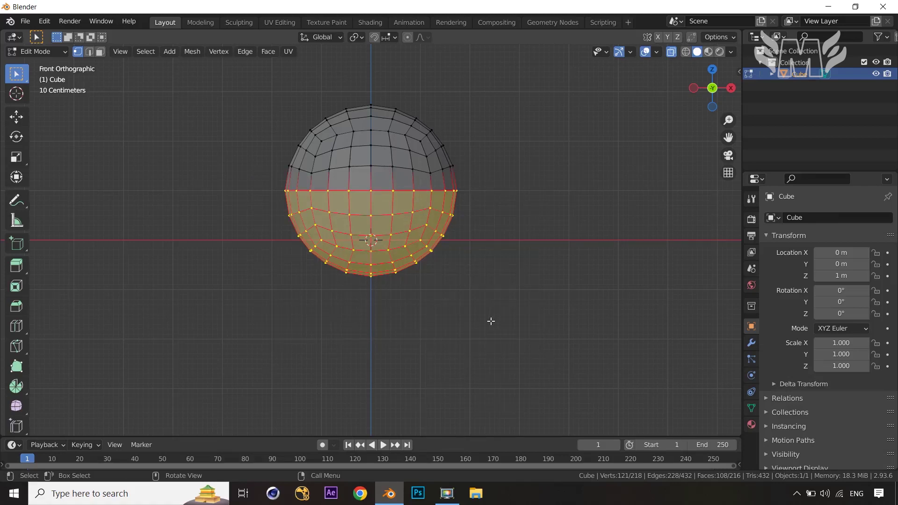
key(x)
key(x)
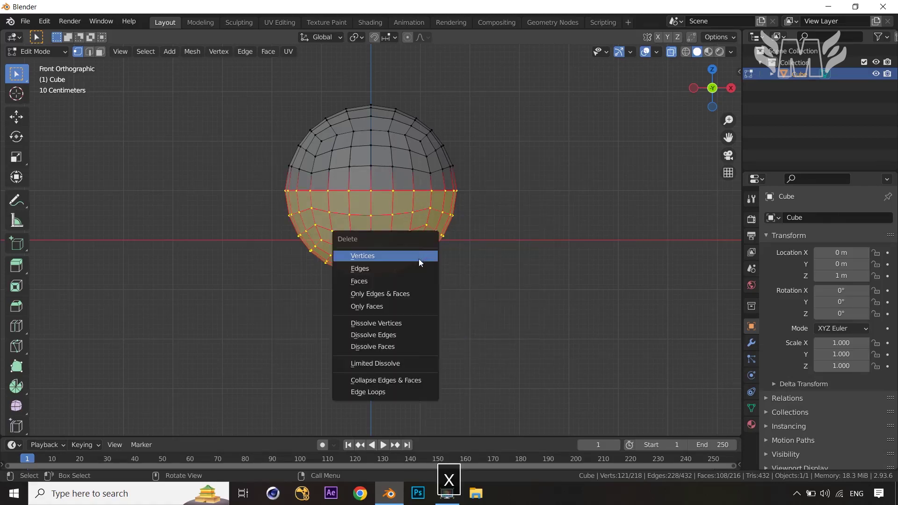
click(405, 280)
mouse_move(542, 289)
middle_down()
mouse_move(538, 279)
mouse_move(363, 301)
mouse_move(572, 309)
mouse_move(504, 331)
mouse_move(527, 292)
middle_up()
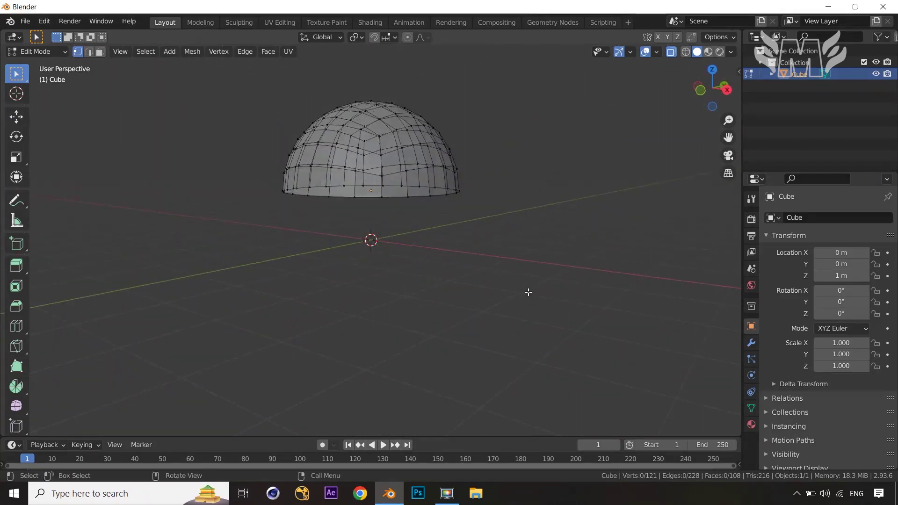
key(KP_1)
- Extrude the dome's bottom edge loop straight down 2 m
key(2)
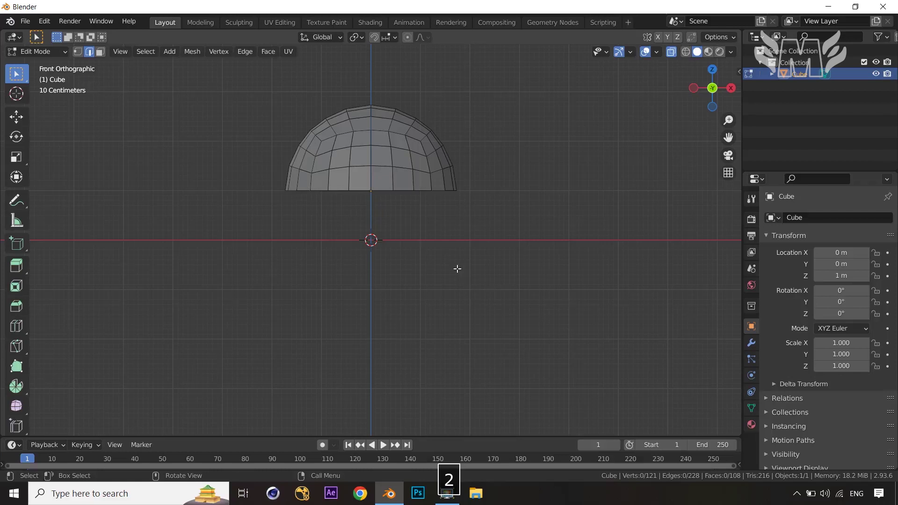
alt+click(383, 190)
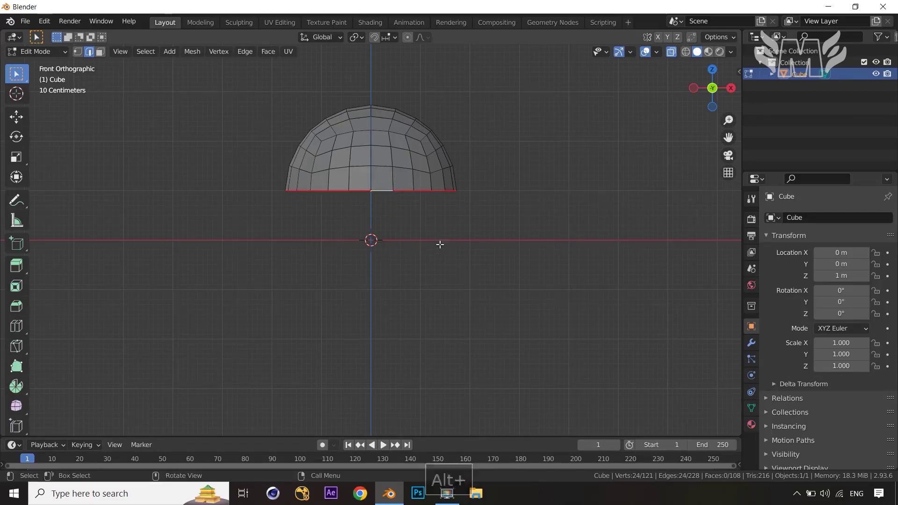
key(e)
key(z)
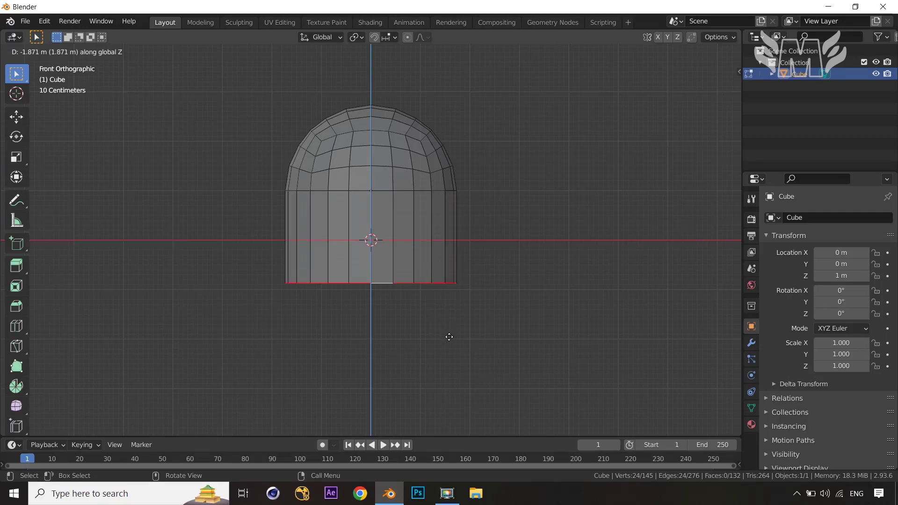
key(ctrl)
mouse_move(454, 345)
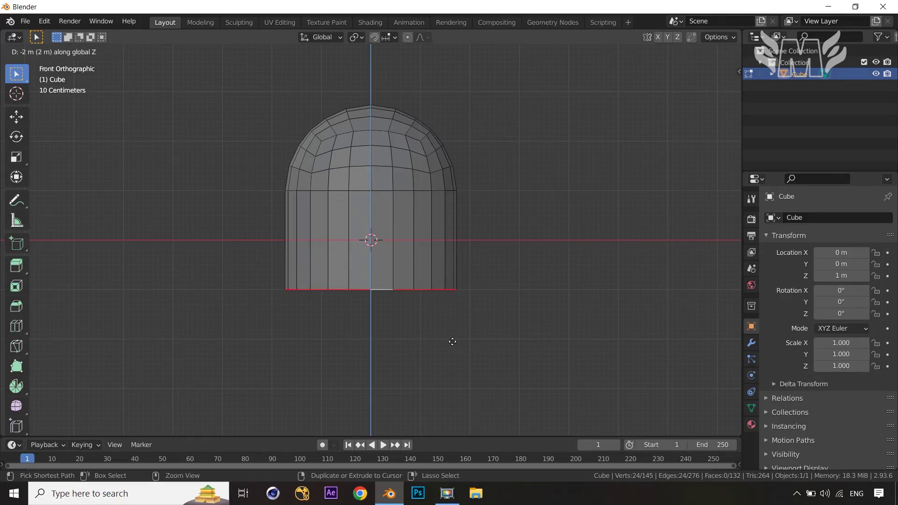
click(452, 342)
- Turn off X-ray and add a horizontal loop cut around the helmet's sides
middle_drag(555, 327, 529, 335)
key(KP_1)
key(alt+z)
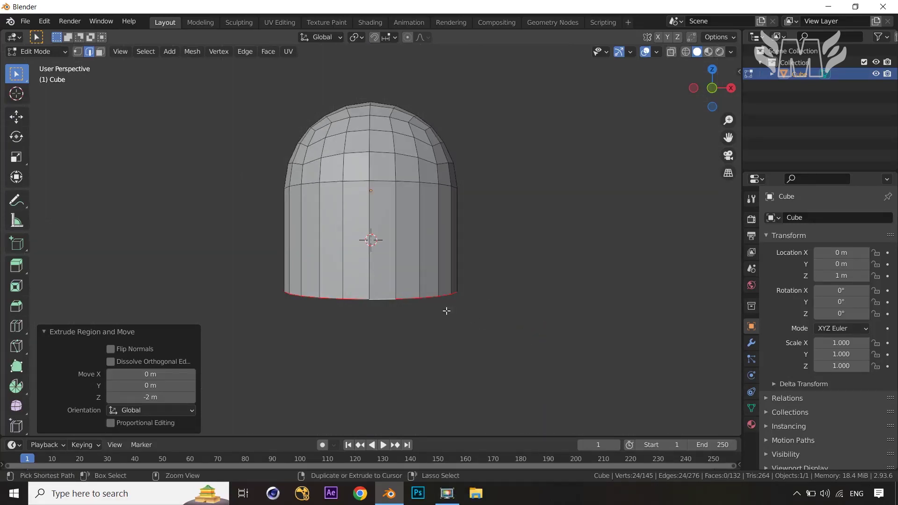
key(ctrl+r)
click(403, 259)
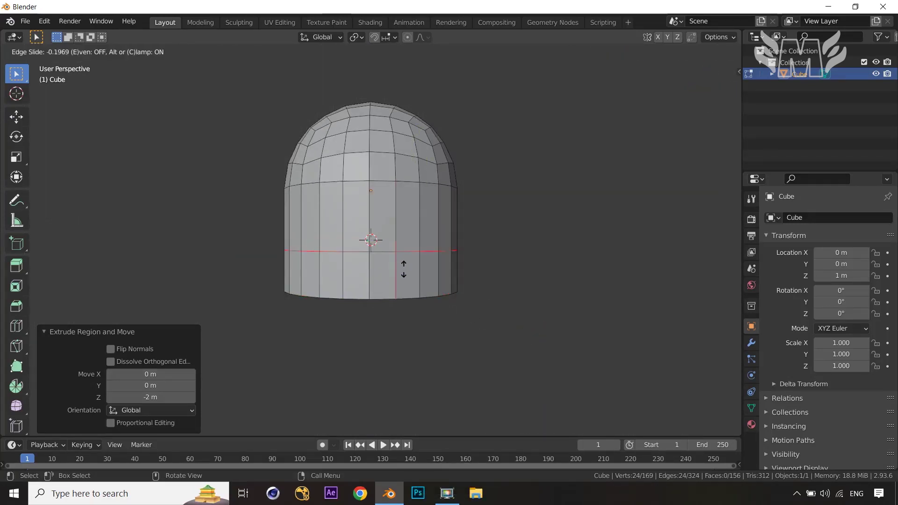
- Slide the new loop down to factor -0.433, then view the side with X-ray on
drag(404, 272, 406, 283)
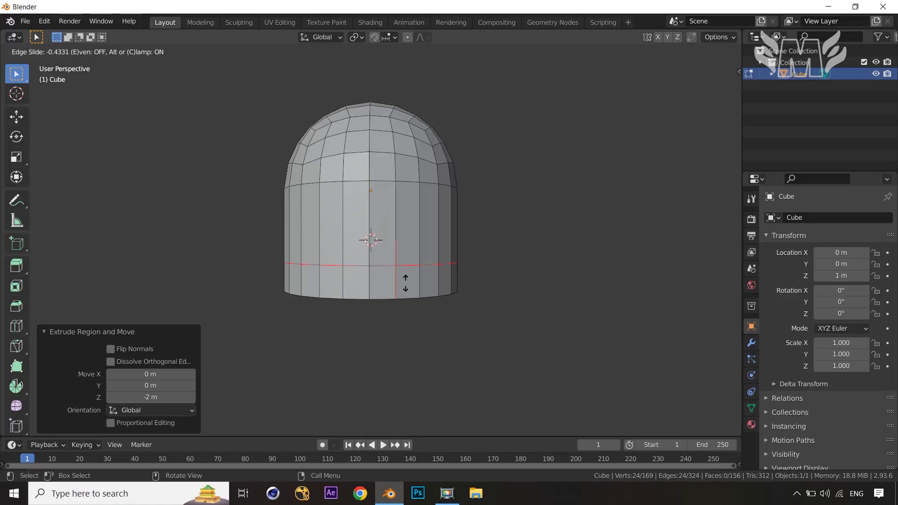
click(405, 283)
middle_drag(521, 270, 416, 275)
key(KP_3)
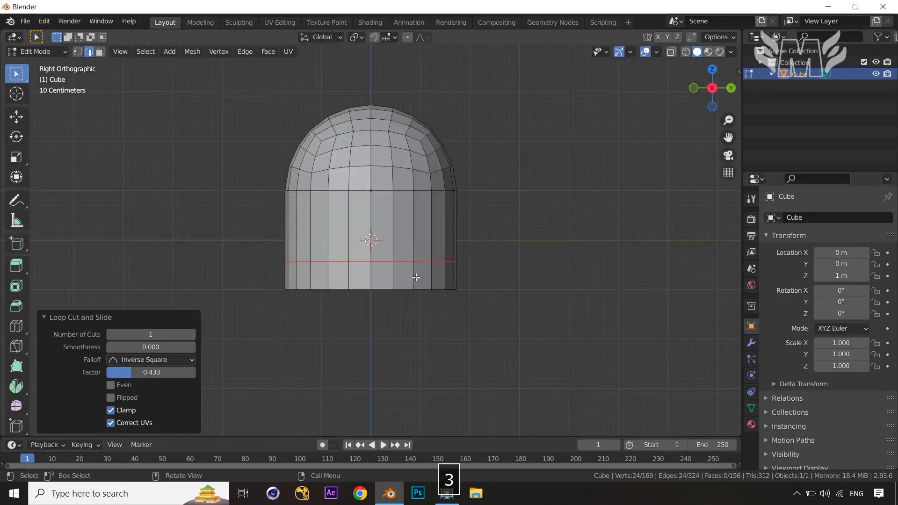
key(alt+z)
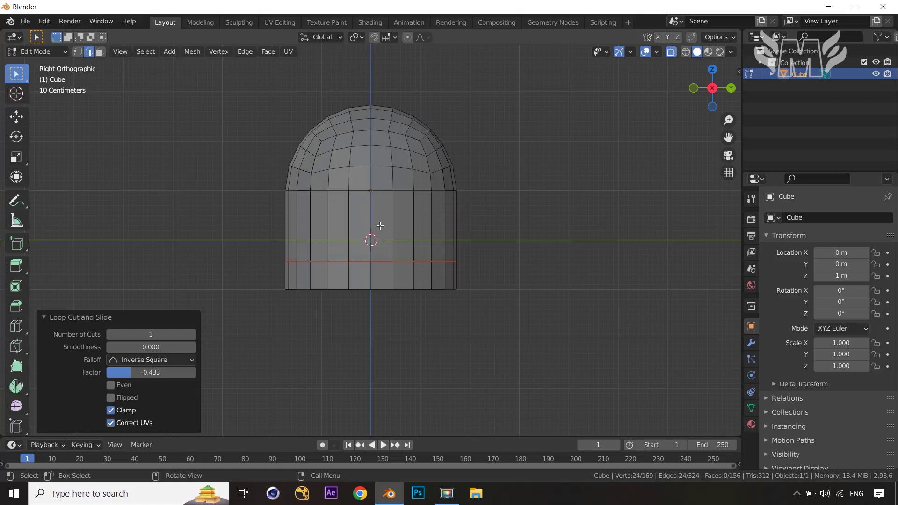
- Select half of the lower loop's vertices and raise them about 0.425 m on Z
key(1)
drag(378, 223, 526, 361)
drag(386, 229, 486, 275)
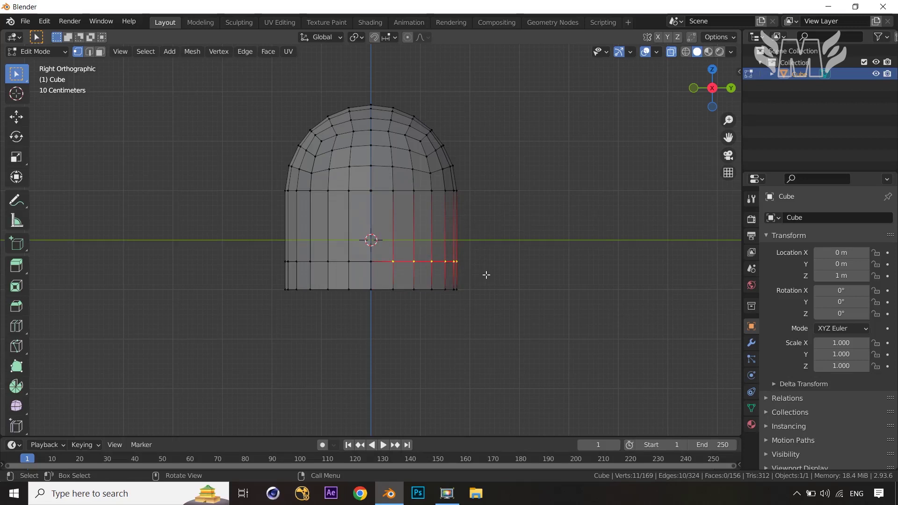
key(g)
key(z)
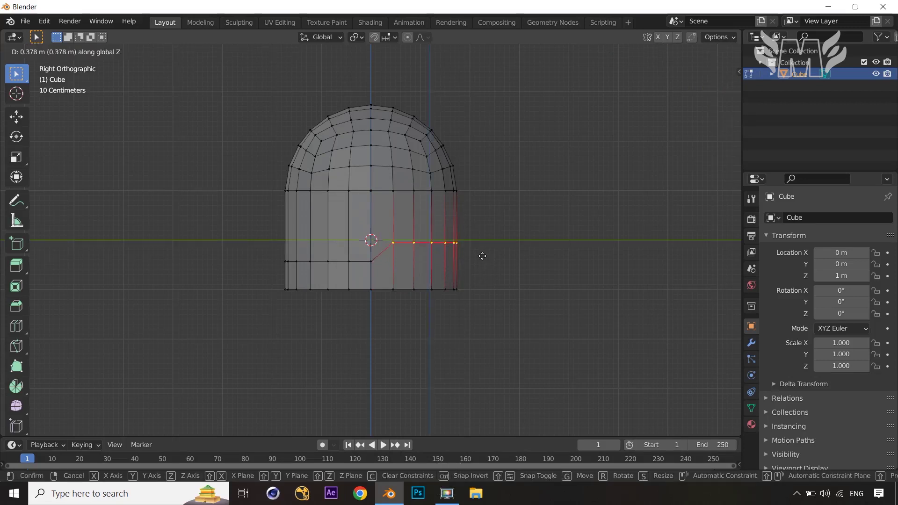
click(482, 253)
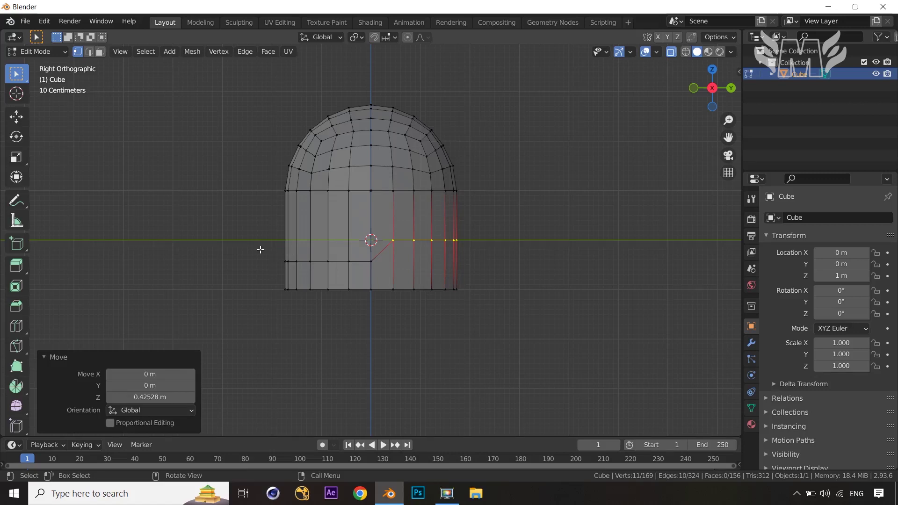
drag(260, 250, 354, 313)
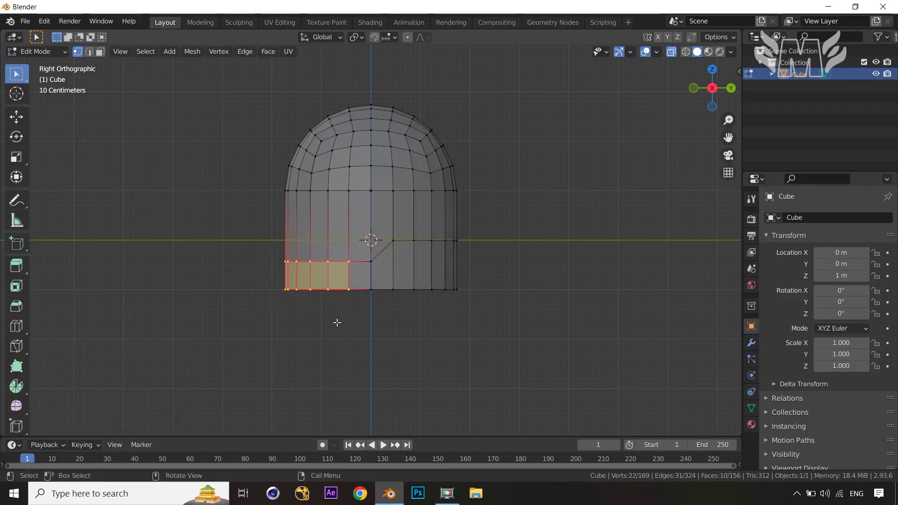
- Cancel the face move and raise the row of side vertices along Z
key(g)
key(z)
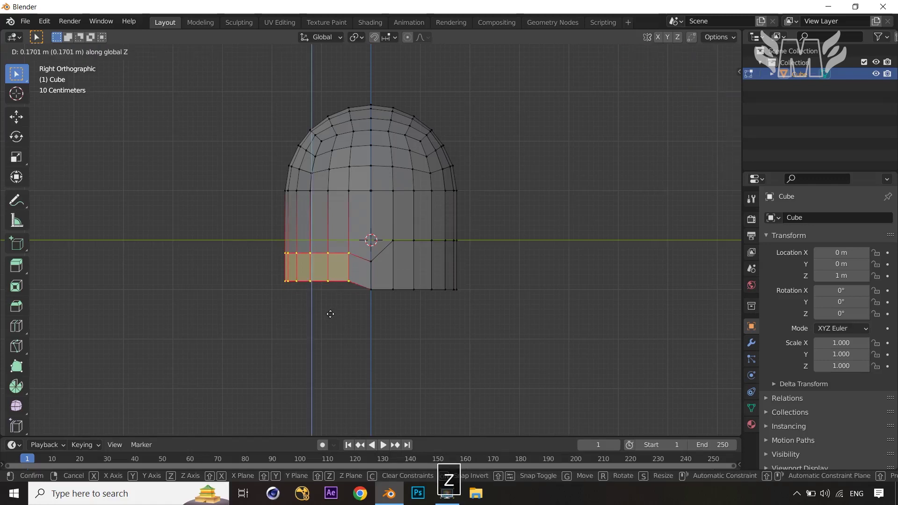
right_click(330, 314)
drag(233, 231, 370, 262)
key(g)
key(z)
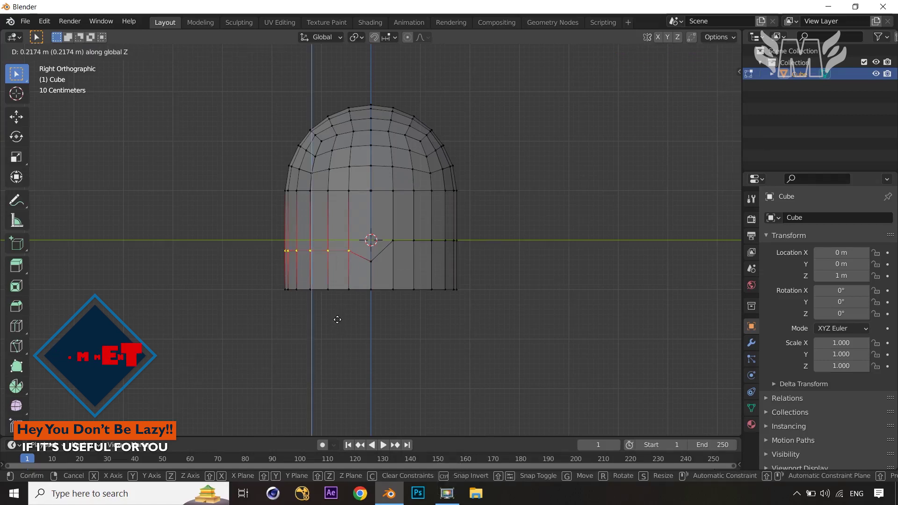
click(337, 319)
- Raise the rear vertices, then lift the remaining ones 0.14176 m
drag(241, 230, 332, 264)
key(g)
key(z)
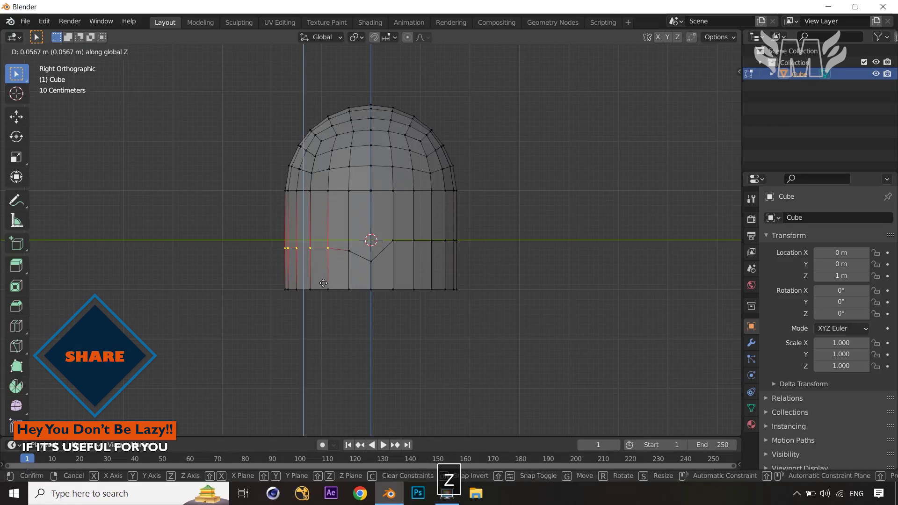
click(321, 279)
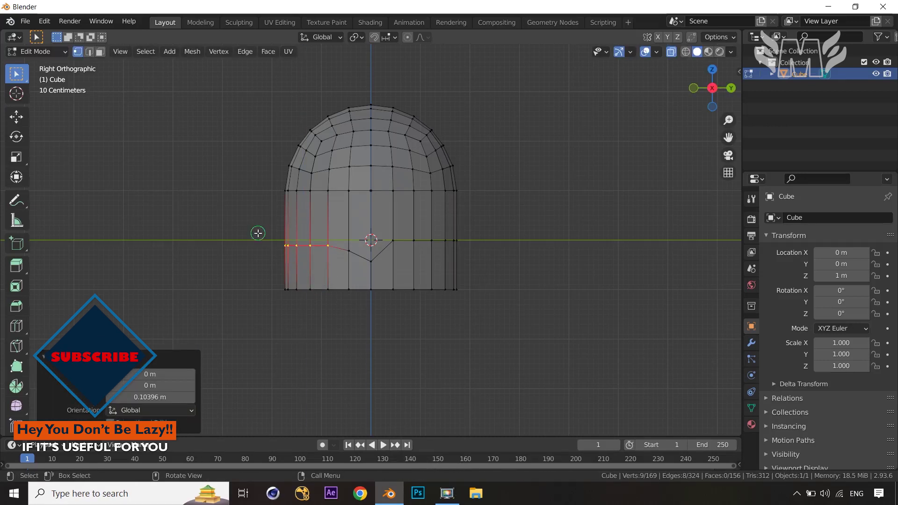
middle_drag(296, 256, 312, 270)
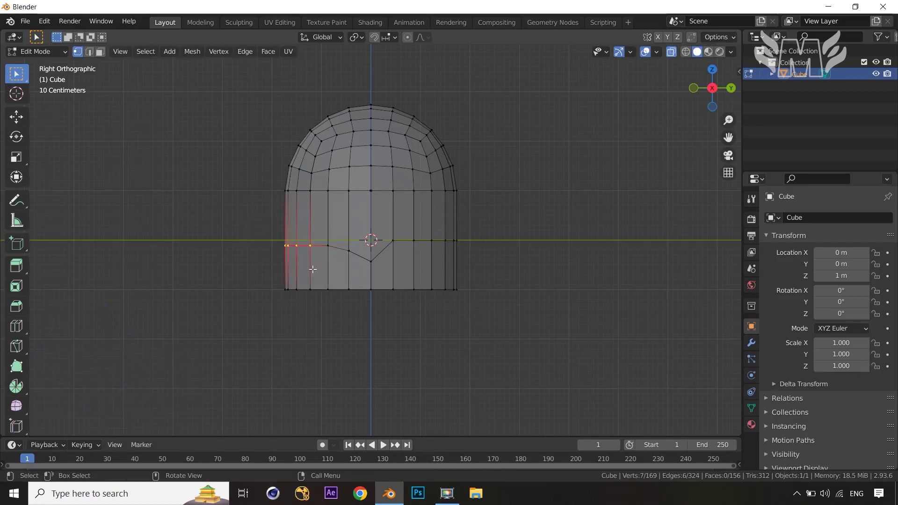
key(g)
key(z)
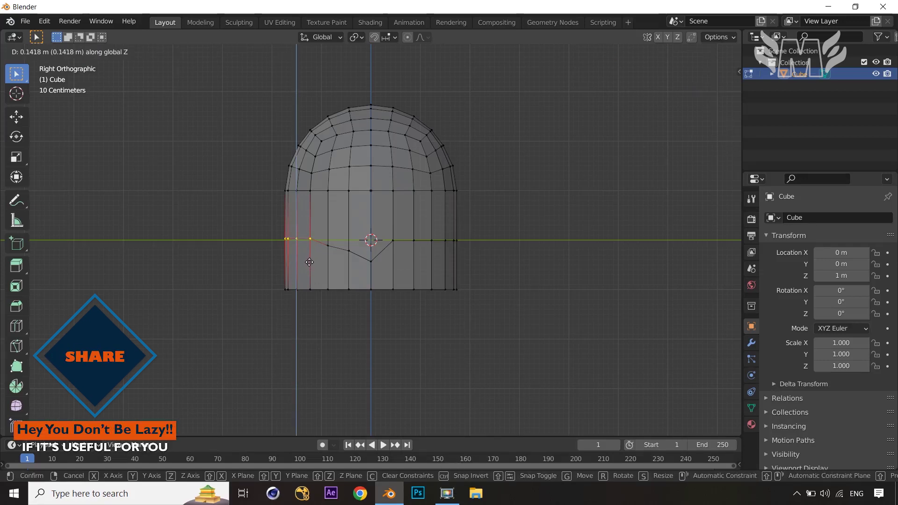
click(309, 262)
- Lower the single vertex near the centre 0.12286 m and turn off X-ray
key(c)
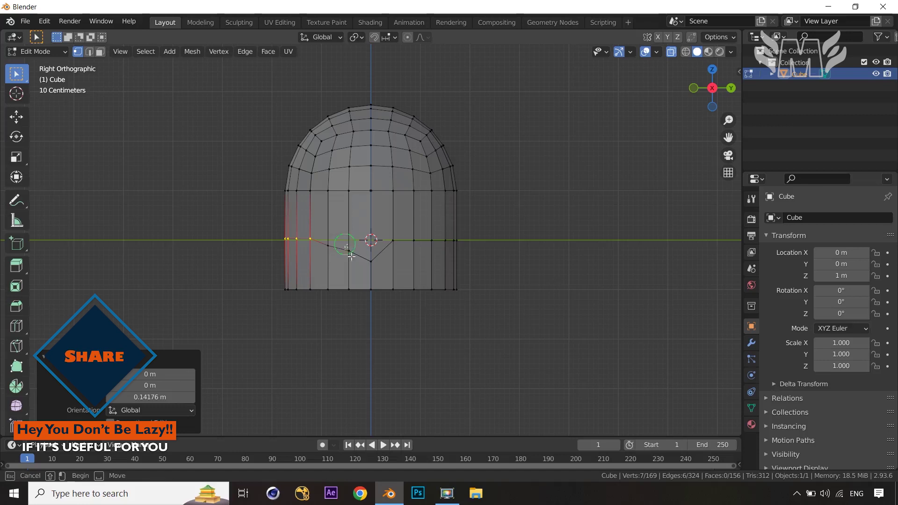
drag(353, 259, 351, 269)
key(g)
key(z)
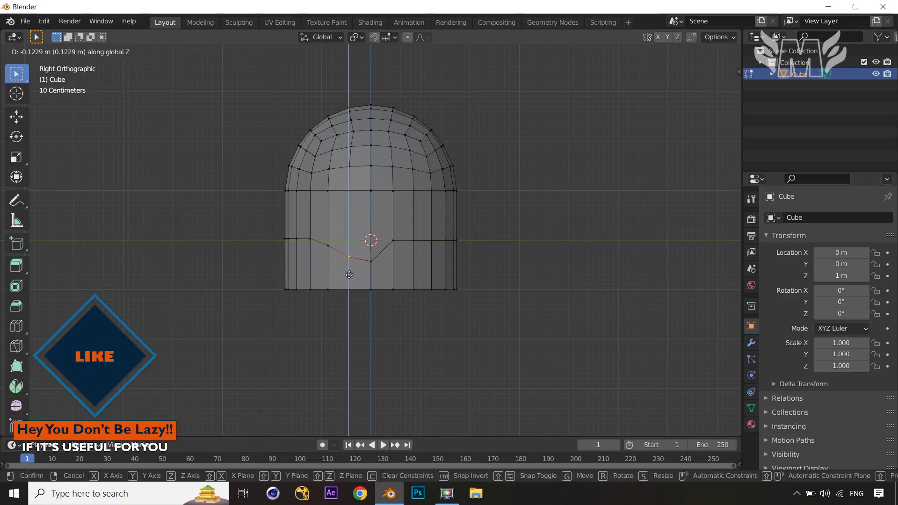
click(349, 275)
middle_drag(349, 275, 450, 321)
middle_drag(489, 273, 459, 310)
key(alt+z)
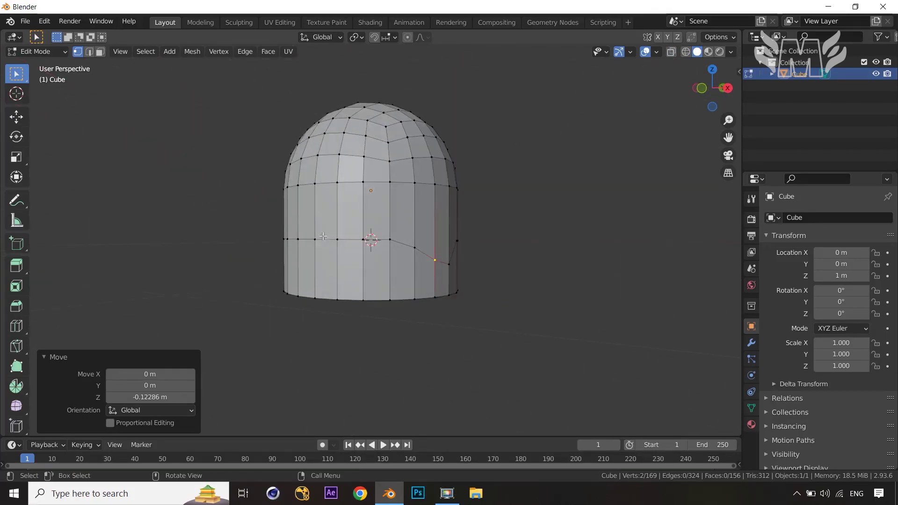
- In front view, lower the centre vertices of the front middle row 0.378 m
drag(311, 230, 364, 263)
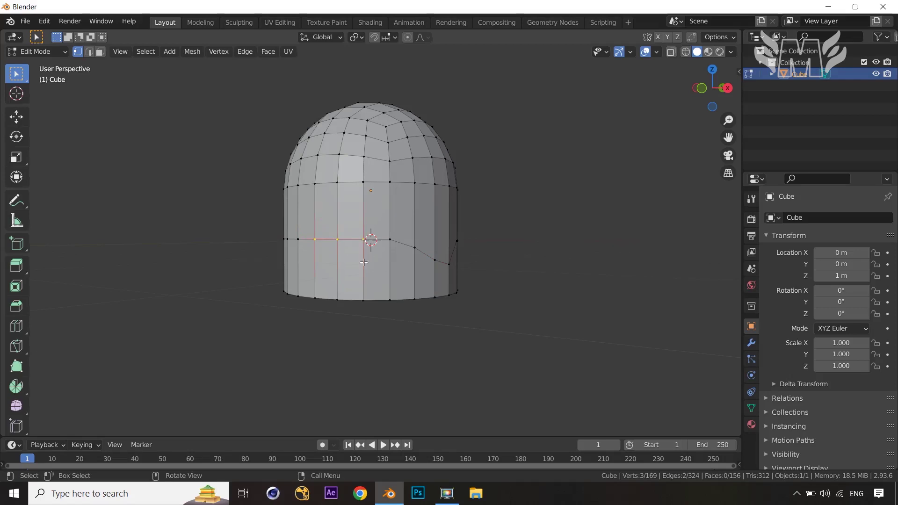
key(g)
key(Escape)
key(KP_1)
drag(343, 229, 399, 262)
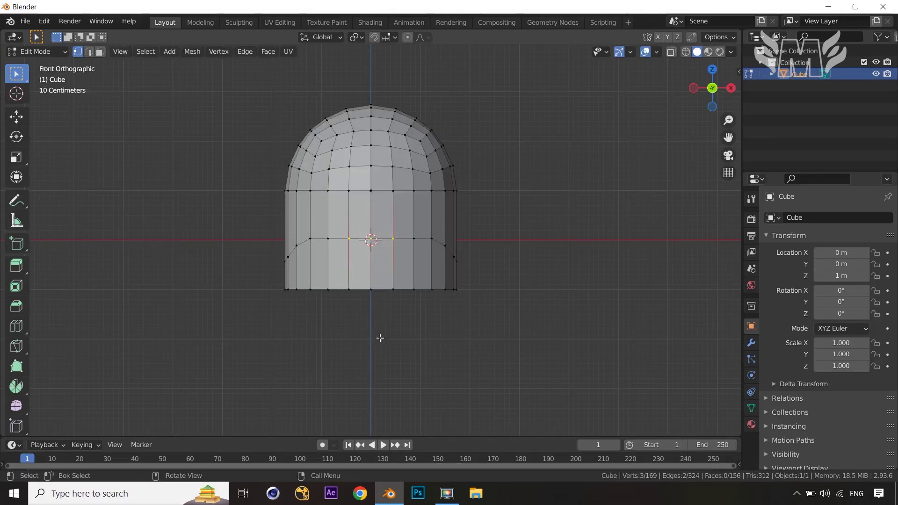
key(g)
key(z)
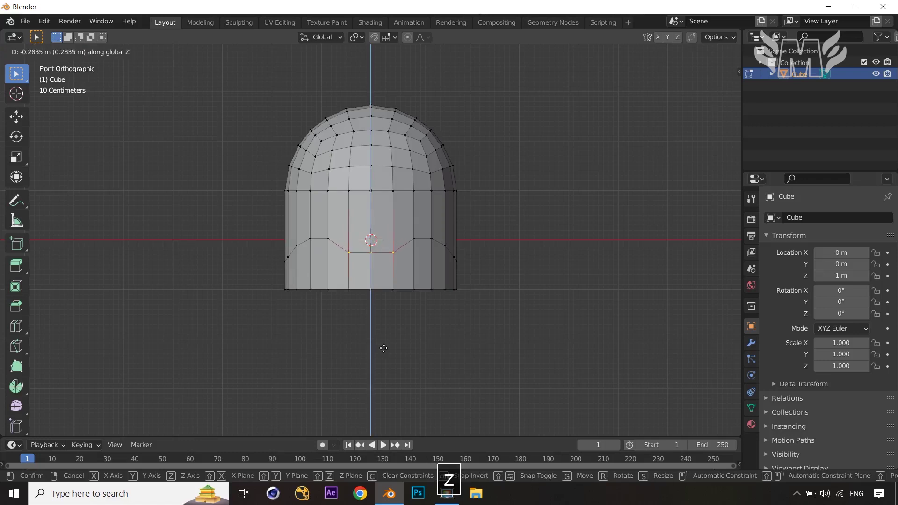
click(385, 352)
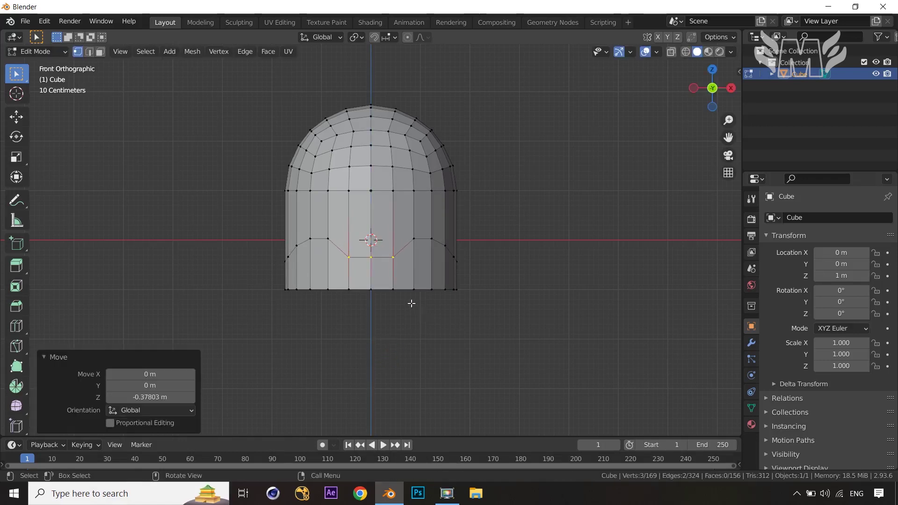
- Switch to face select mode and select a face on the helmet's side
middle_drag(373, 309, 323, 260)
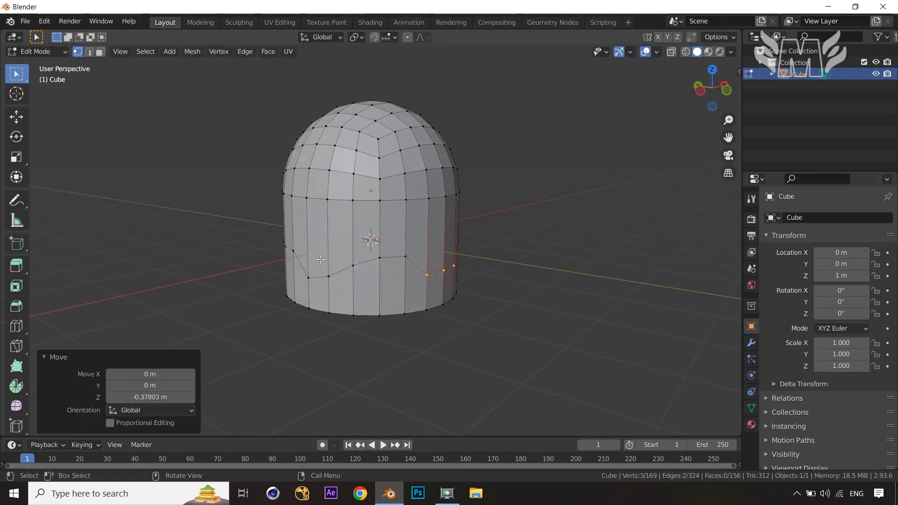
click(328, 256)
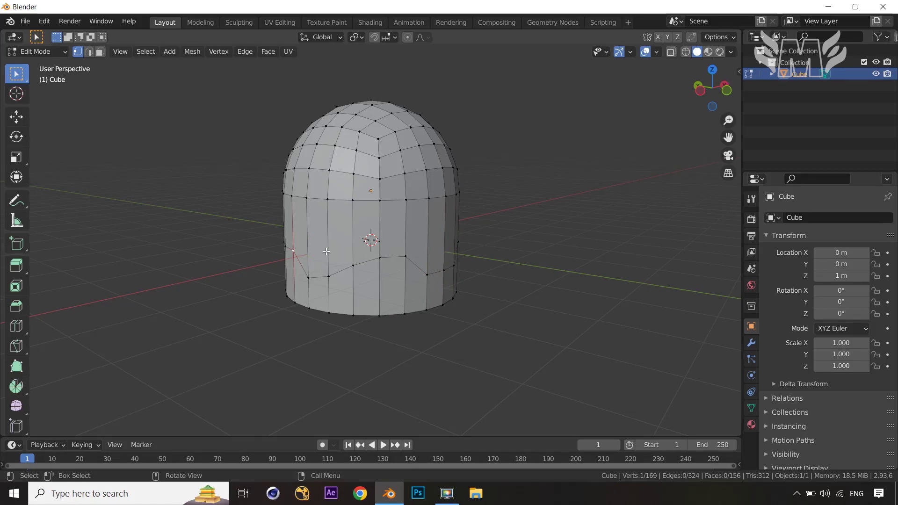
key(KP_3)
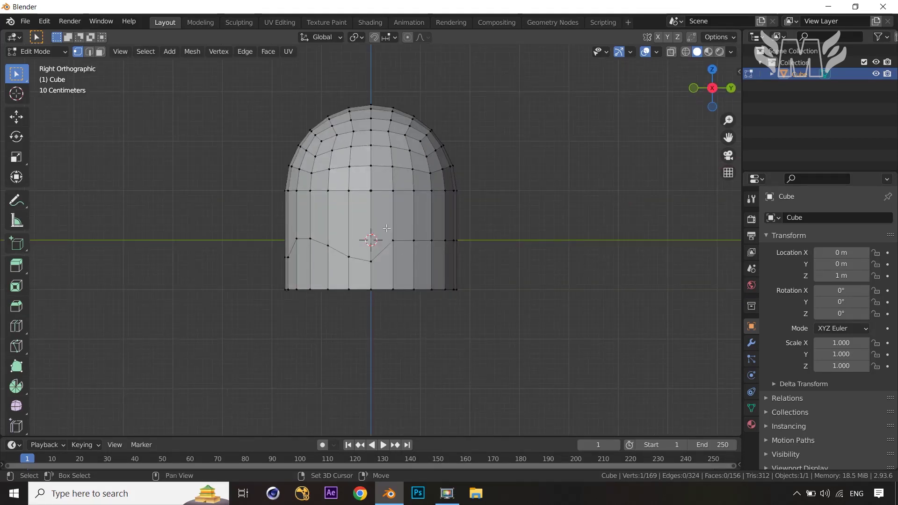
key(3)
click(358, 218)
middle_drag(368, 233, 532, 237)
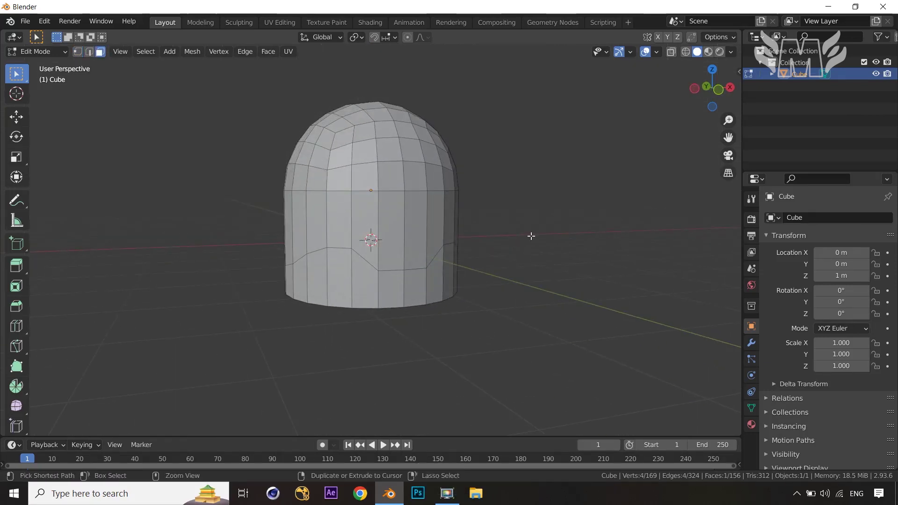
- Fill-select the face region above the curved loop and delete those faces
key(ctrl+KP_3)
shift+click(381, 228)
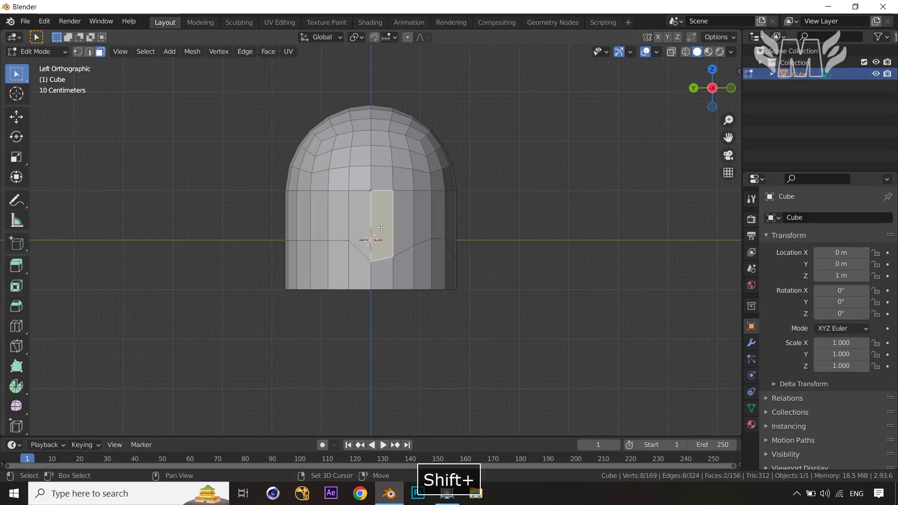
key(ctrl+z)
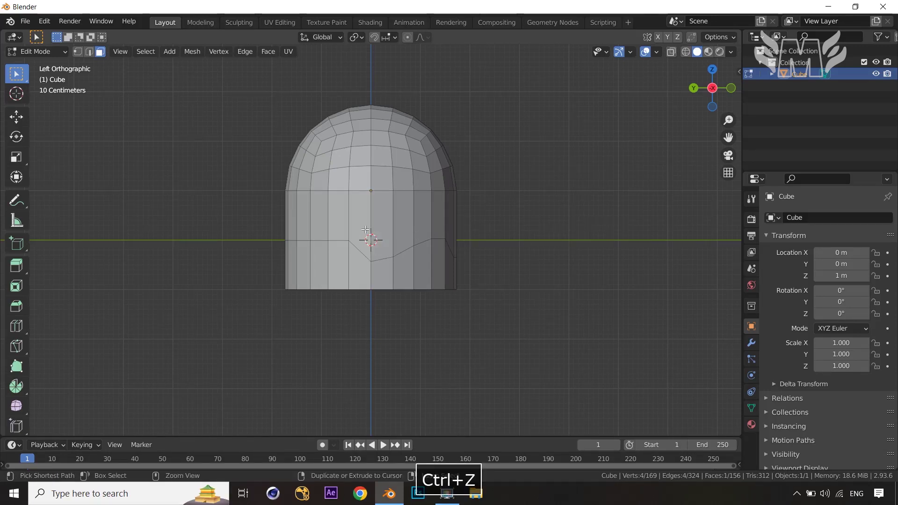
ctrl+shift+click(445, 225)
key(x)
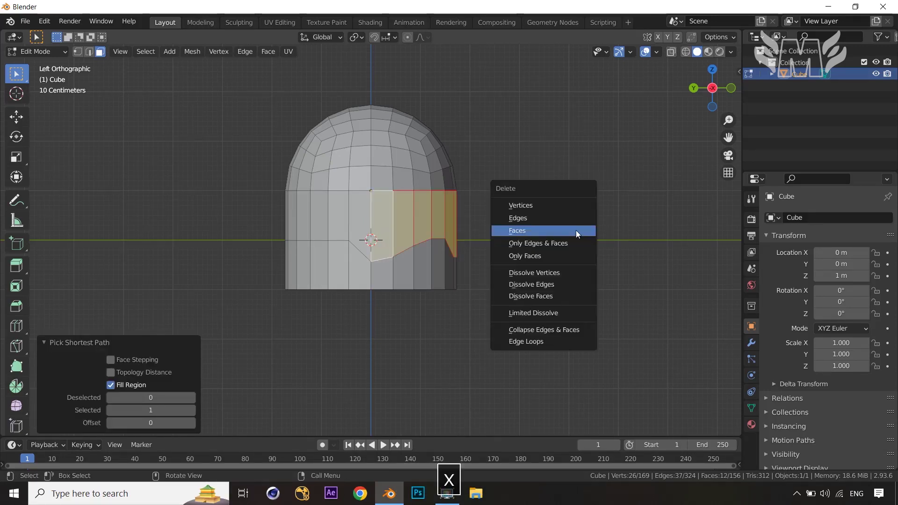
click(576, 231)
- Select four lower front faces on the band and delete them
middle_drag(602, 246, 473, 248)
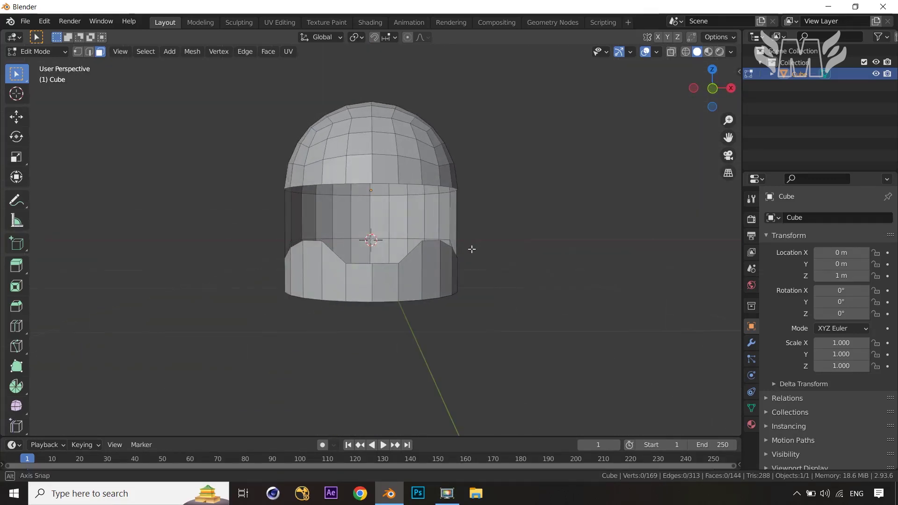
click(340, 268)
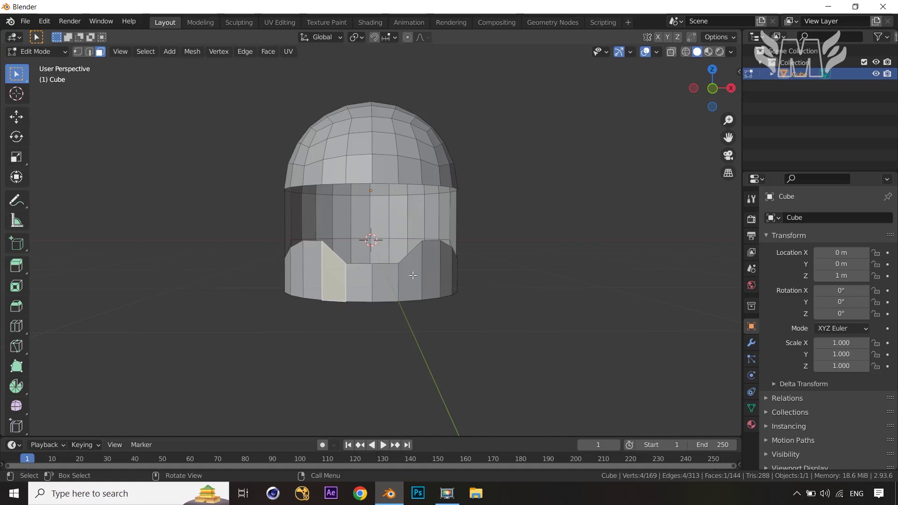
key(KP_3)
key(KP_1)
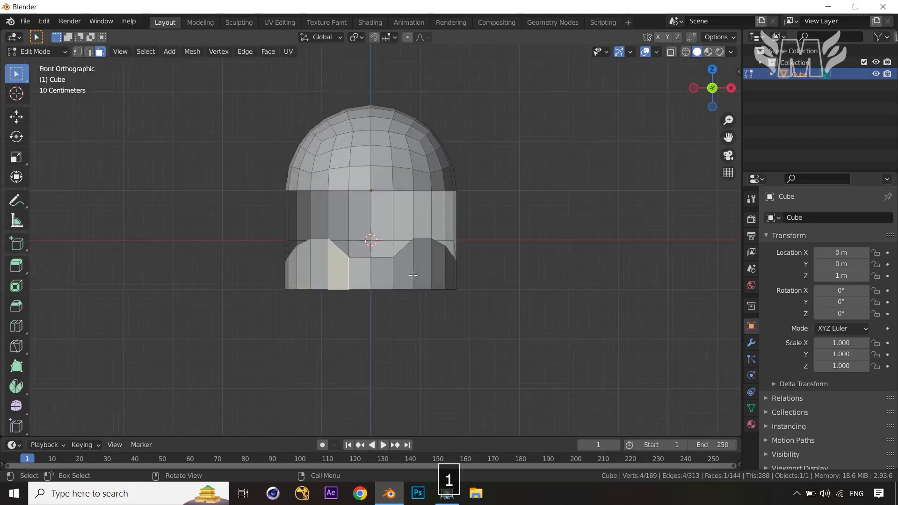
shift+click(408, 270)
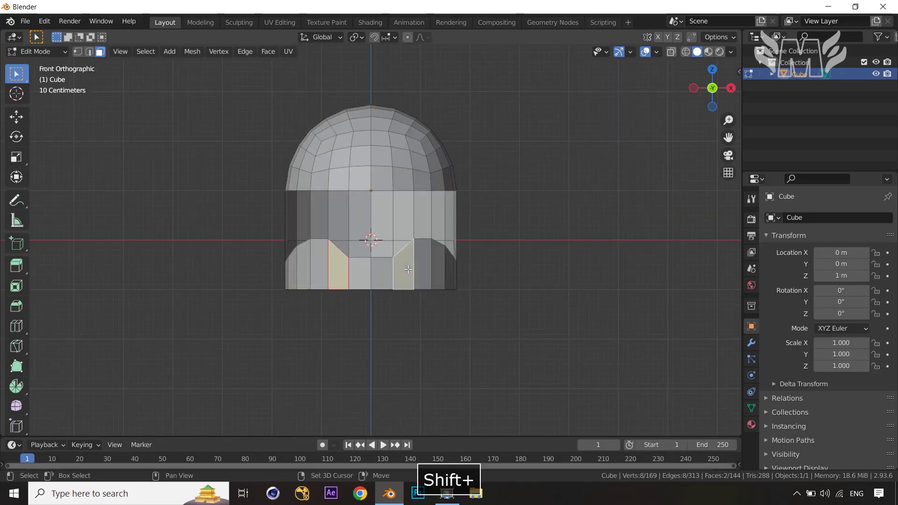
shift+click(381, 274)
shift+click(358, 274)
key(x)
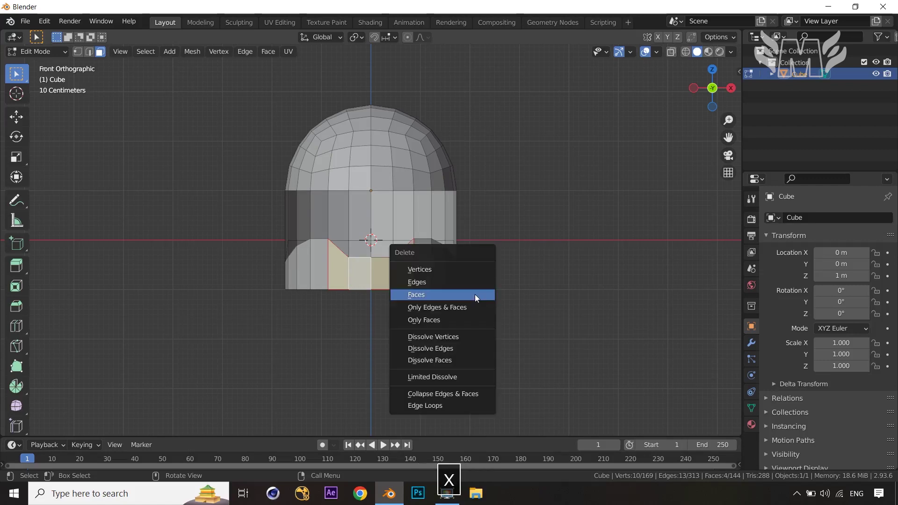
click(476, 294)
middle_drag(539, 294, 447, 301)
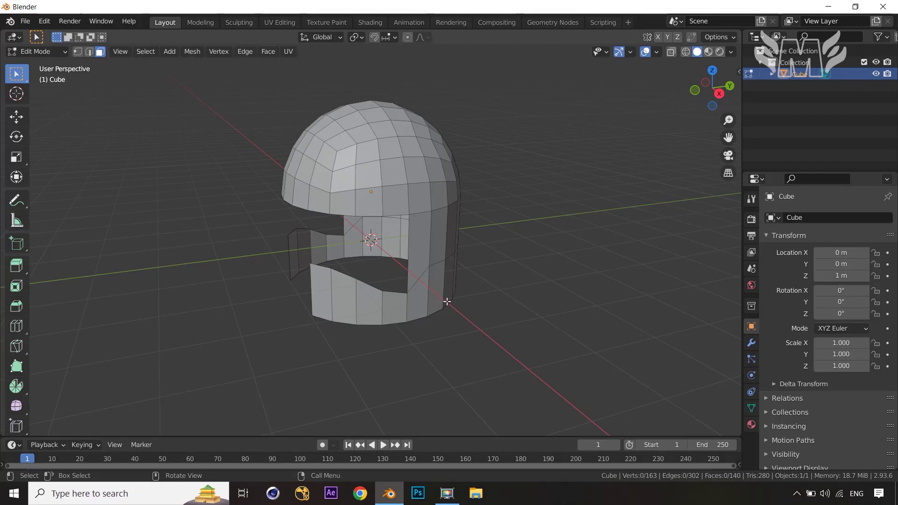
middle_drag(496, 285, 370, 231)
key(ctrl+KP_3)
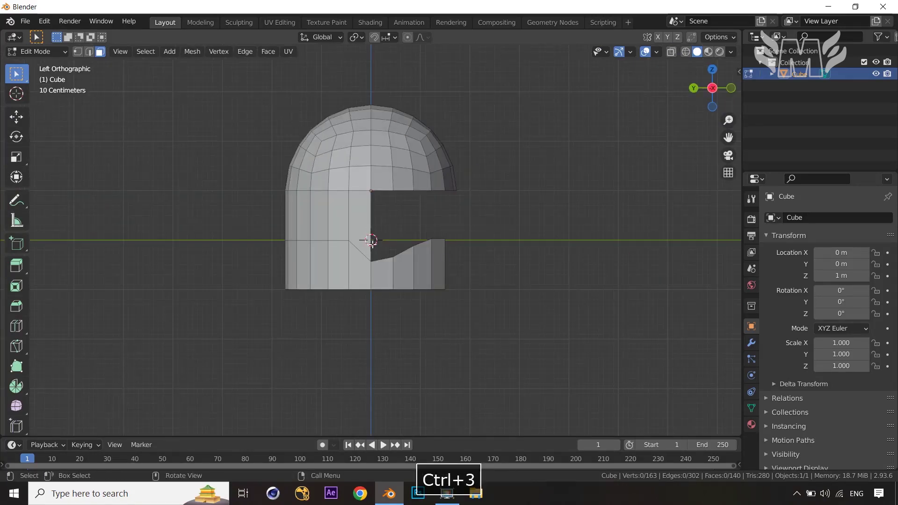
- In back view, raise the bottom-centre edges 0.46308 m along Z
key(ctrl+KP_1)
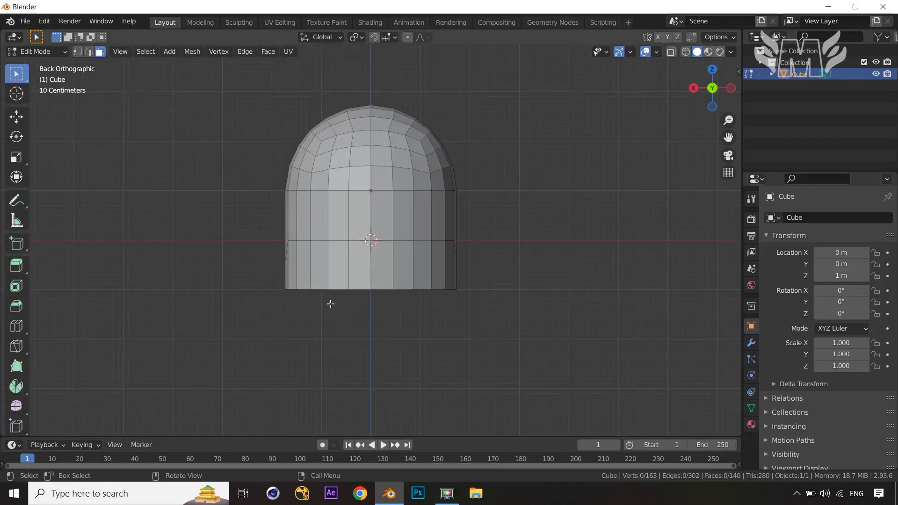
drag(339, 280, 402, 321)
key(2)
key(g)
key(z)
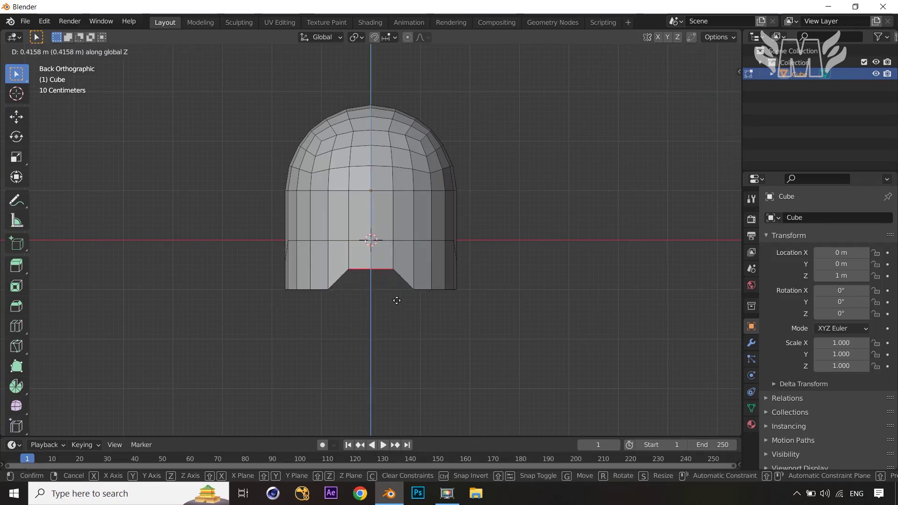
click(391, 307)
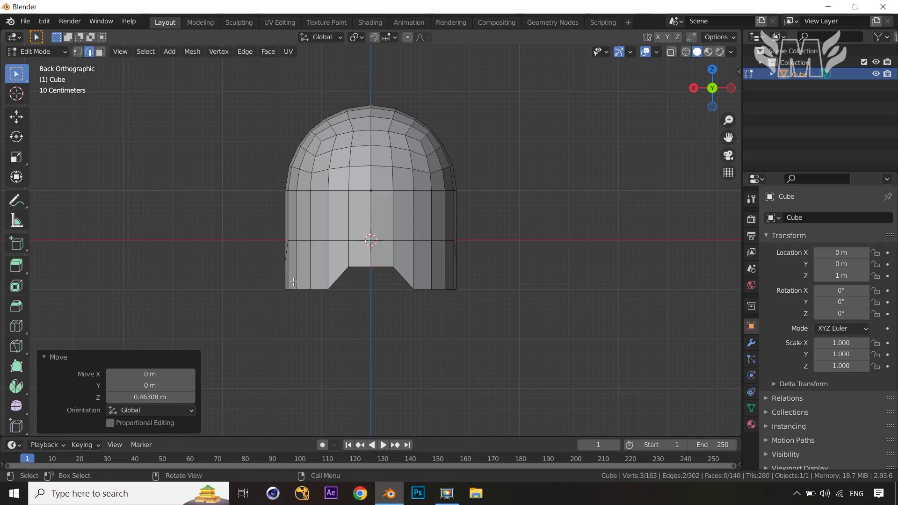
- Raise the lower-left bottom vertices along Z
click(330, 299)
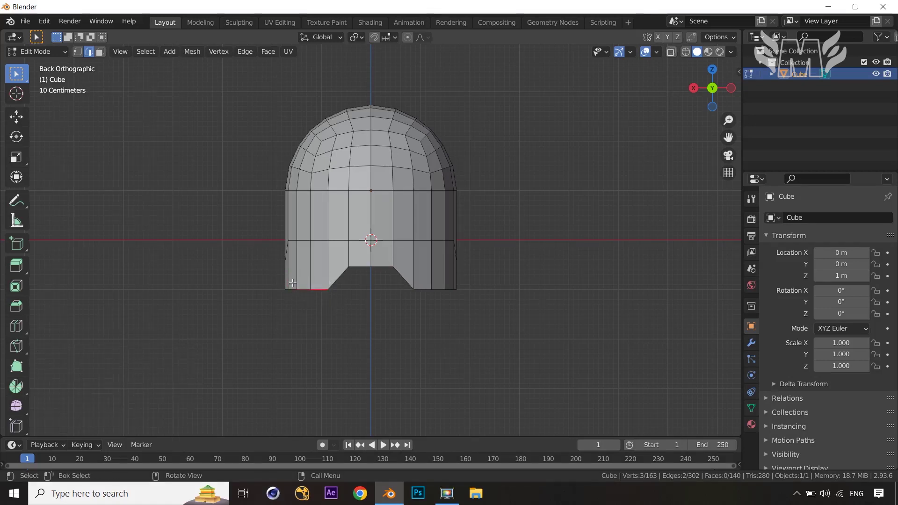
key(1)
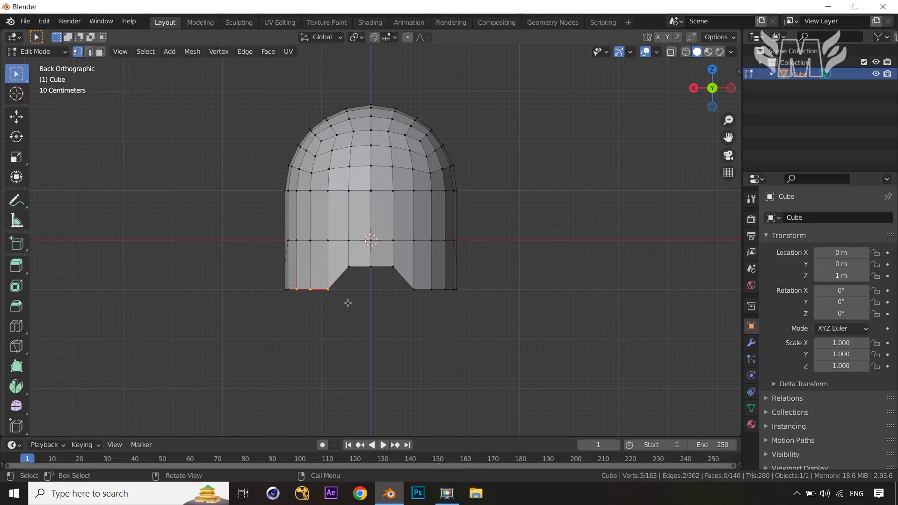
key(g)
key(z)
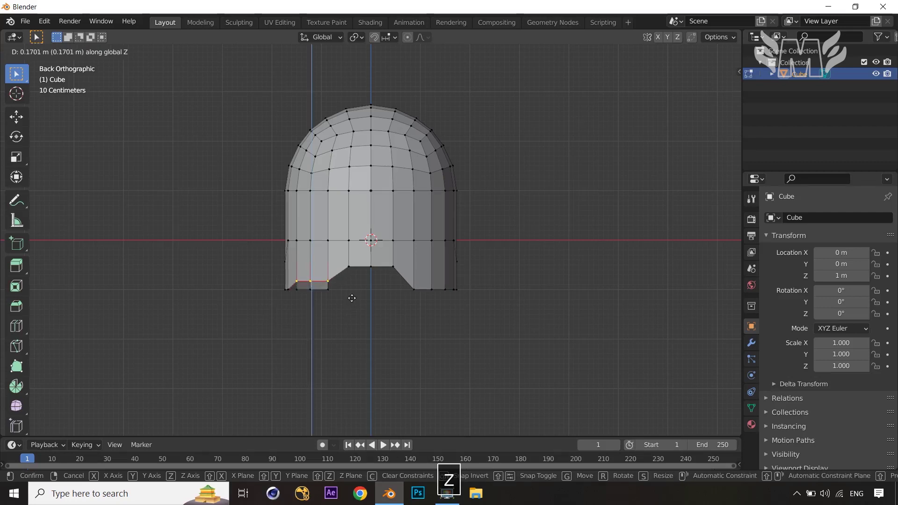
click(352, 293)
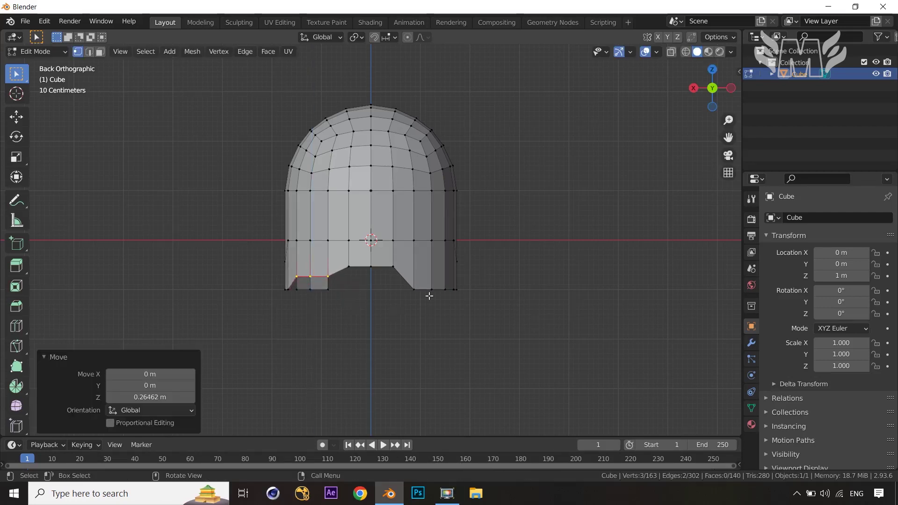
- Add the lower-right bottom vertices to the selection and raise both groups along Z
drag(405, 279, 447, 321)
key(g)
key(z)
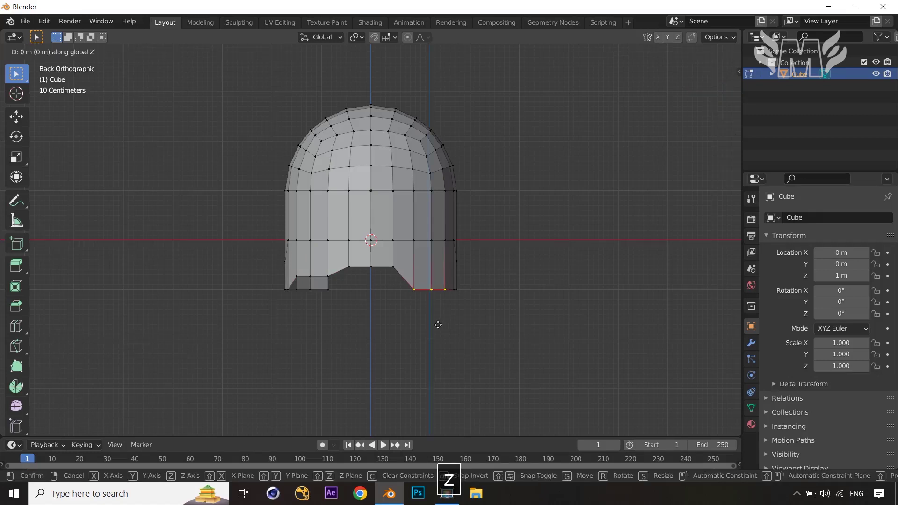
right_click(436, 313)
key(ctrl+z)
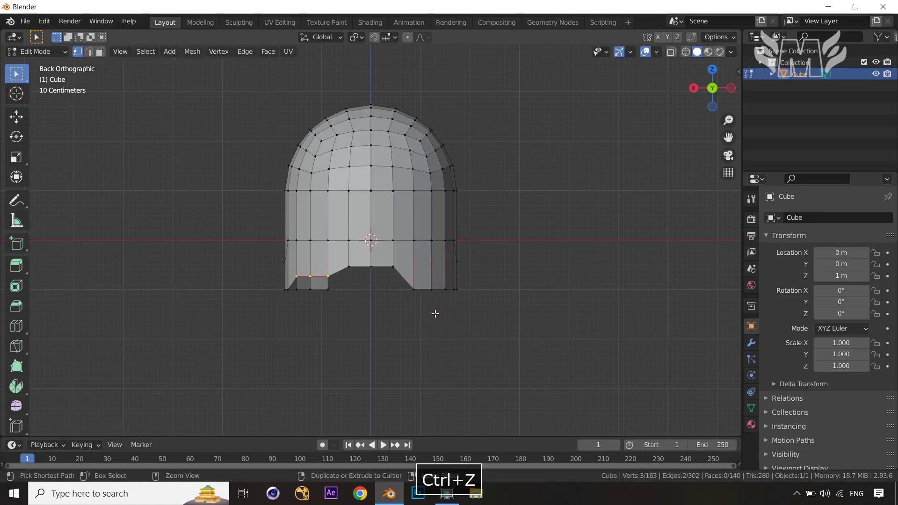
shift+drag(403, 283, 447, 314)
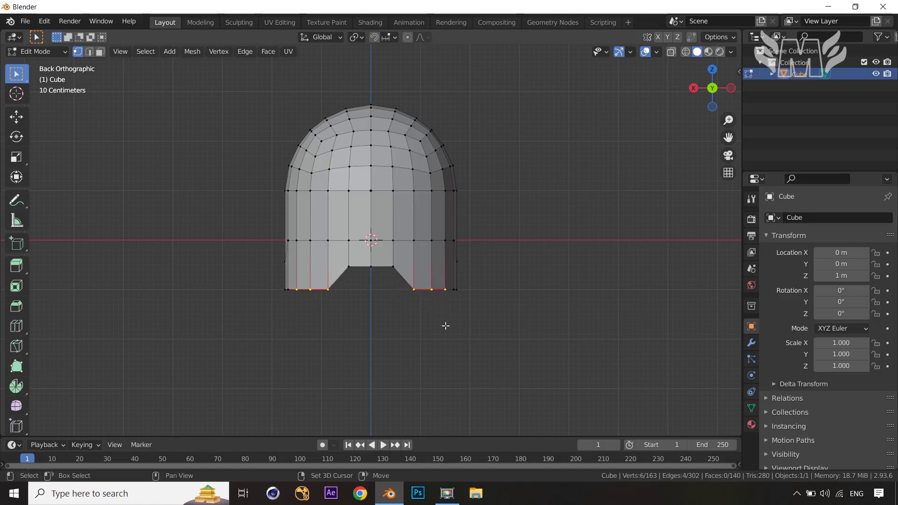
key(g)
key(z)
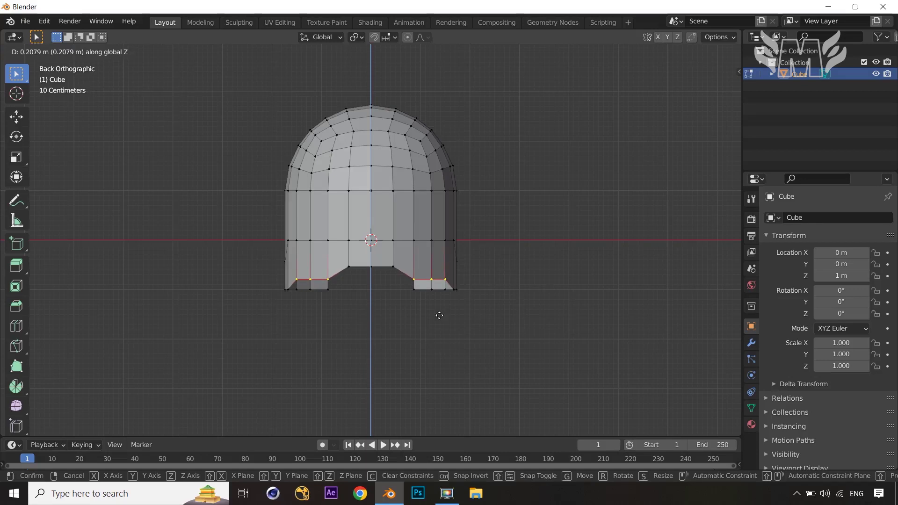
click(439, 315)
click(508, 311)
middle_drag(507, 311, 354, 330)
shift+drag(343, 287, 420, 326)
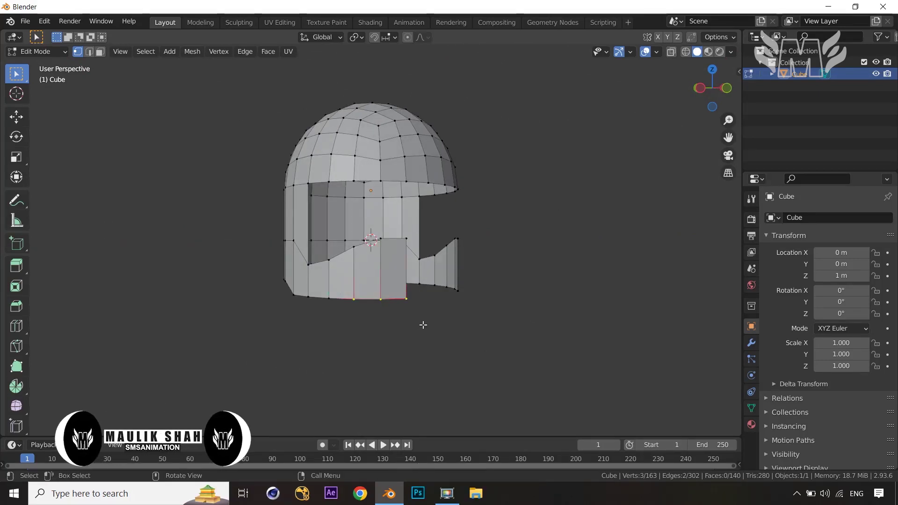
- Raise the selected bottom edge vertices of a side piece about 0.1 m along Z
shift+drag(348, 293, 430, 317)
middle_drag(435, 316, 395, 315)
shift+drag(364, 296, 431, 331)
middle_drag(443, 344, 475, 331)
key(g)
key(z)
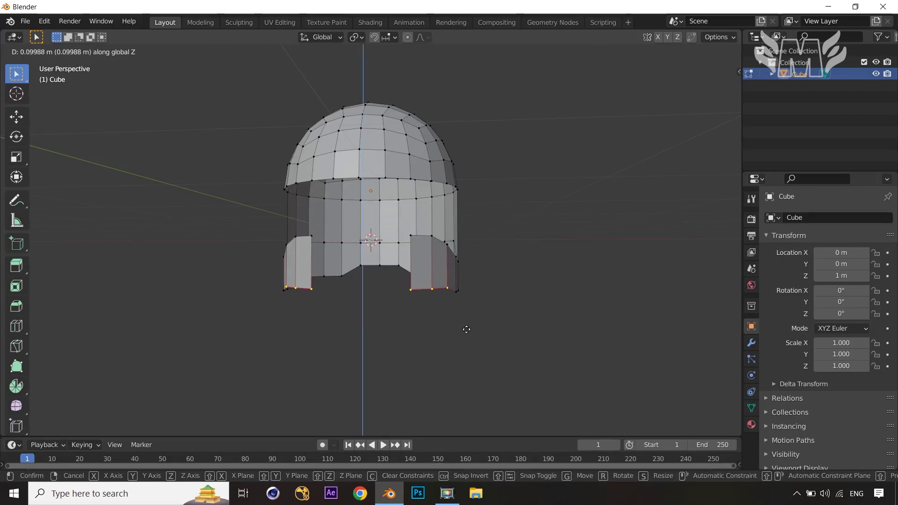
click(466, 329)
- Raise the bottom vertices of both front side pieces along Z
shift+drag(397, 283, 438, 308)
drag(402, 283, 442, 304)
shift+drag(291, 282, 327, 309)
key(g)
key(z)
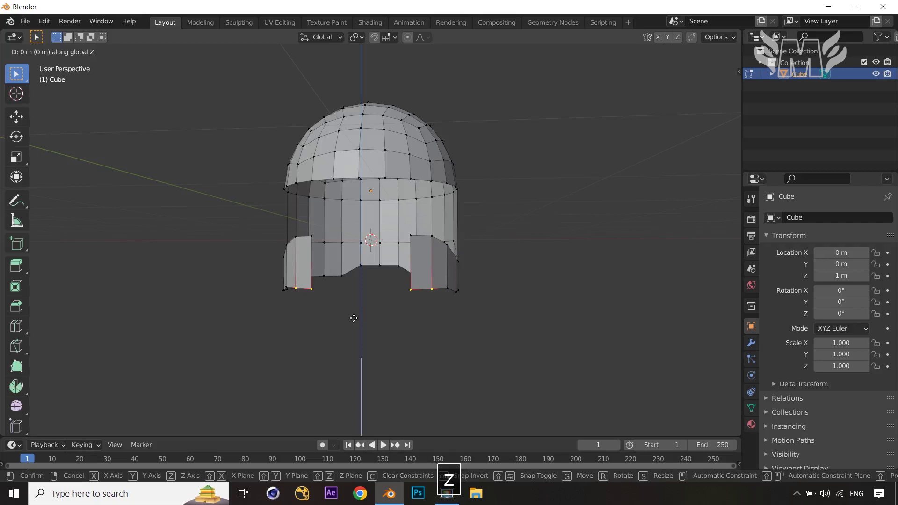
click(353, 314)
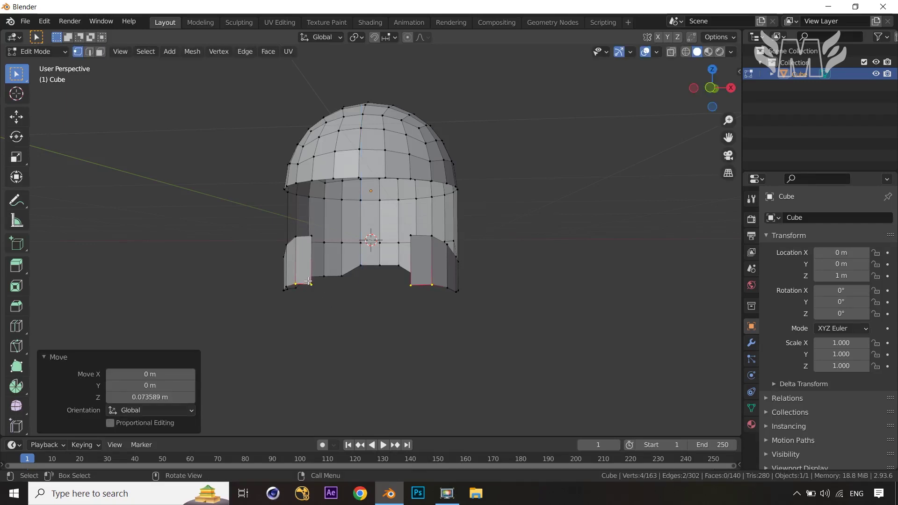
- Lower the inner bottom vertices about 0.11 m along Z and return to Object Mode
drag(399, 276, 430, 303)
shift+drag(300, 268, 323, 302)
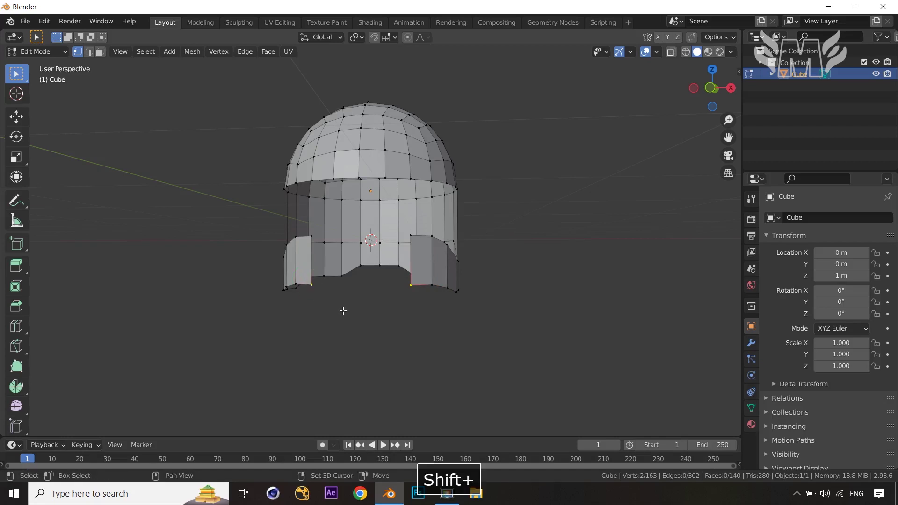
key(g)
key(z)
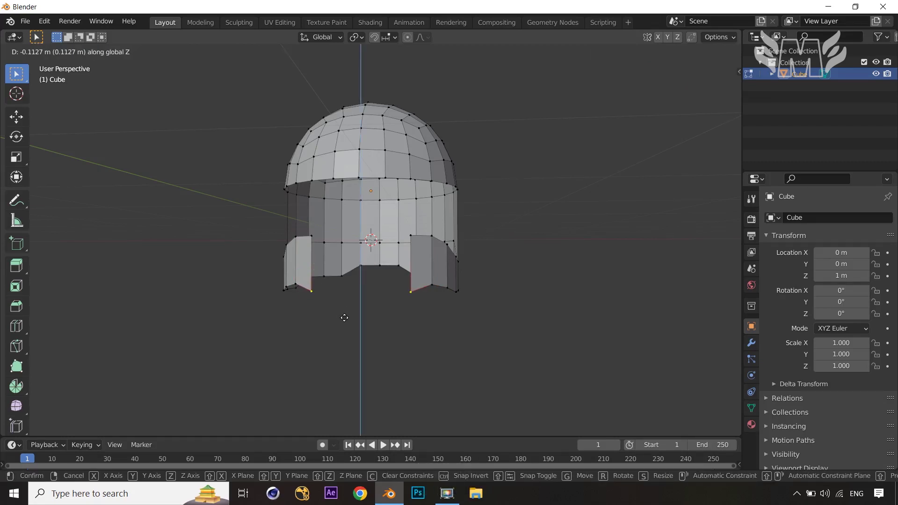
click(344, 317)
click(552, 325)
middle_drag(551, 325, 405, 226)
key(Tab)
- Shade the helmet smooth
right_click(406, 175)
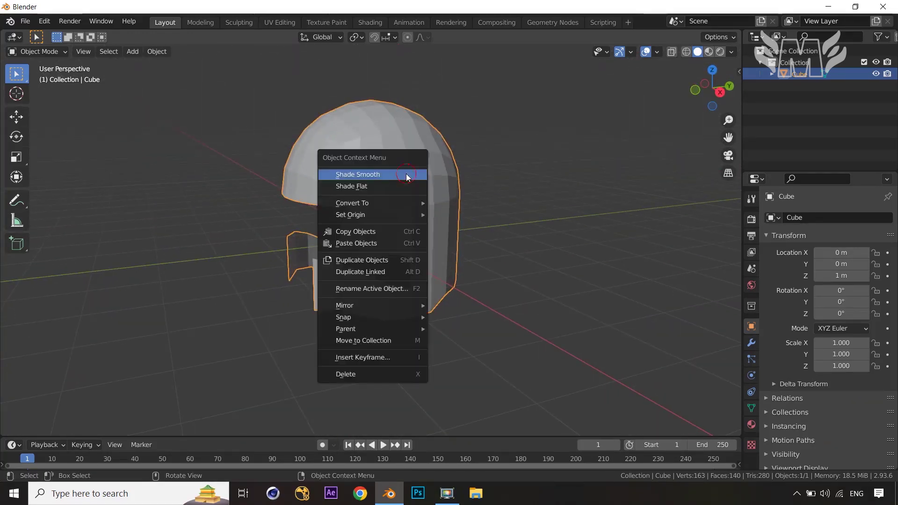
click(406, 175)
middle_drag(545, 285, 584, 316)
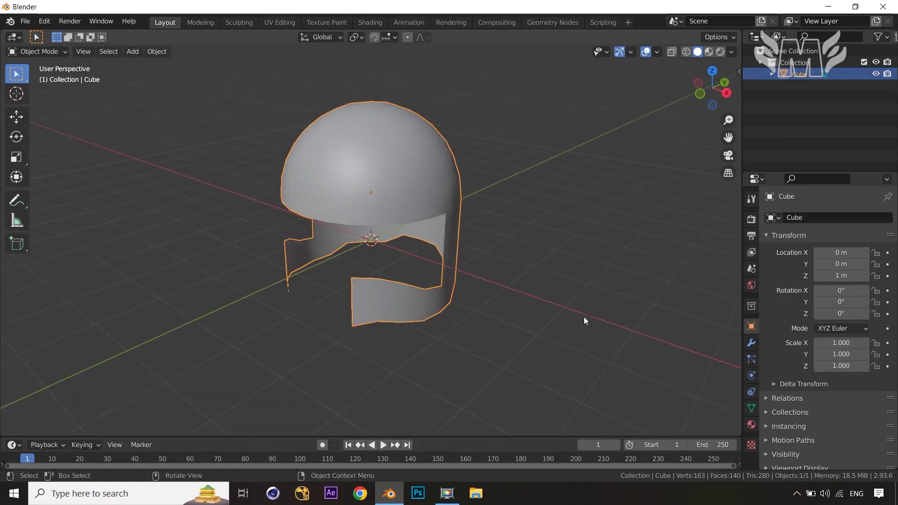
- Add a Solidify modifier giving the shell 0.01 m thickness with offset -1
click(752, 343)
click(855, 217)
key(Escape)
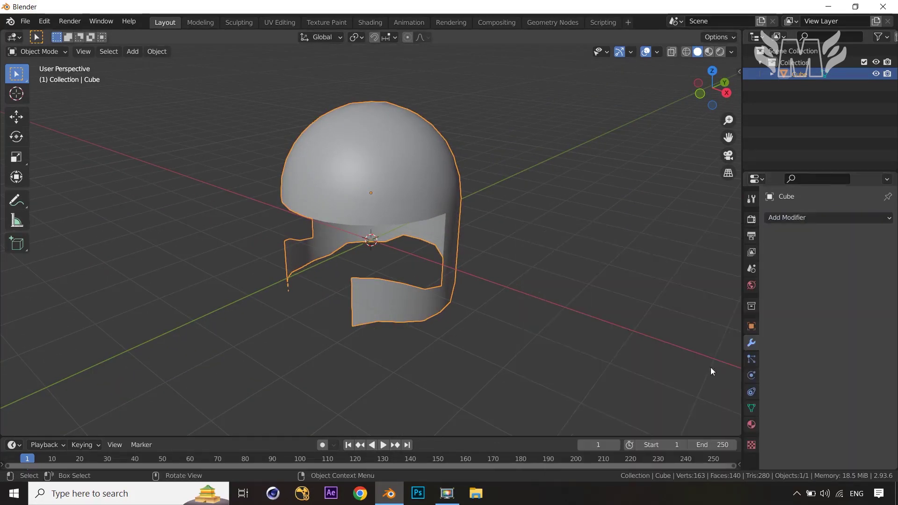
click(860, 216)
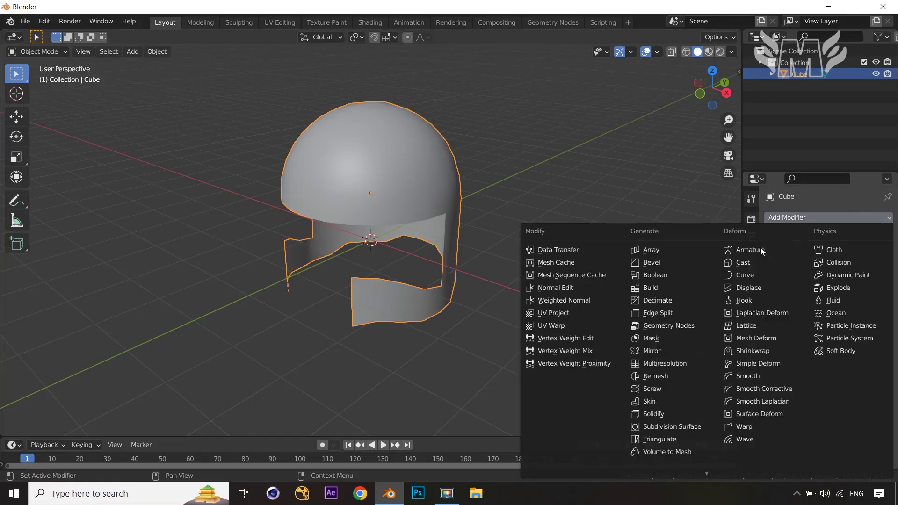
click(687, 414)
key(alt+e)
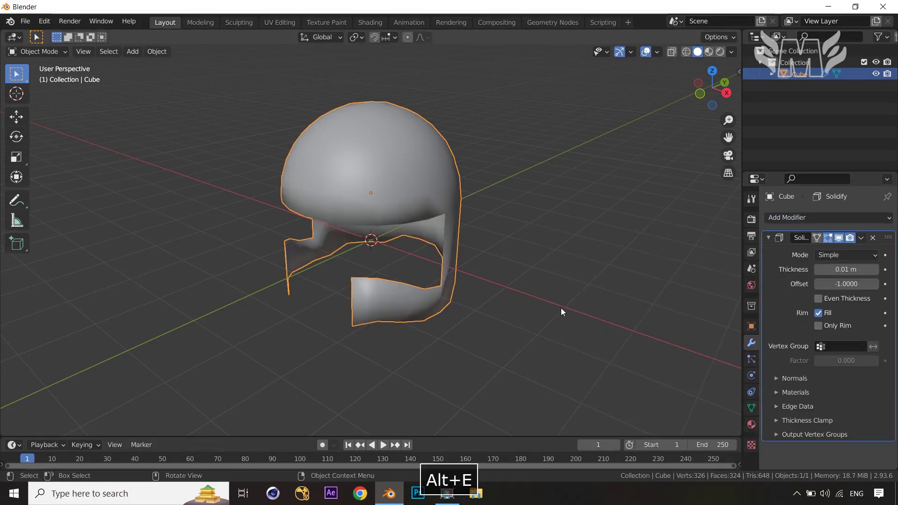
middle_drag(551, 279, 664, 281)
click(750, 409)
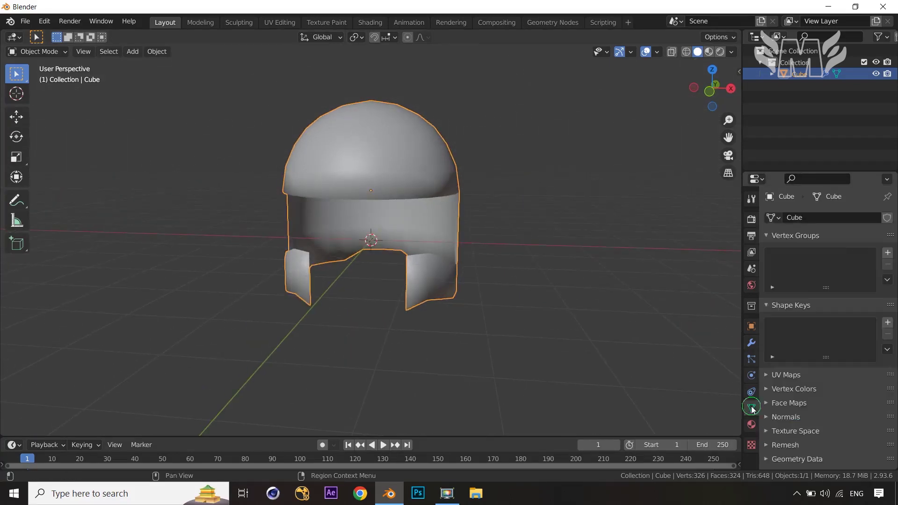
- Enable Auto Smooth at 30° in the mesh's Normals settings
click(764, 418)
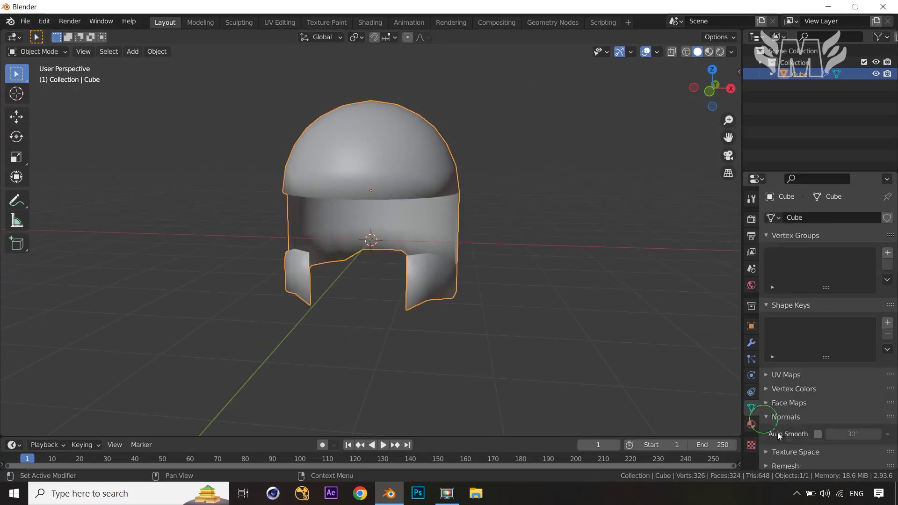
click(816, 434)
mouse_move(618, 367)
middle_down()
mouse_move(518, 341)
mouse_move(574, 357)
middle_up()
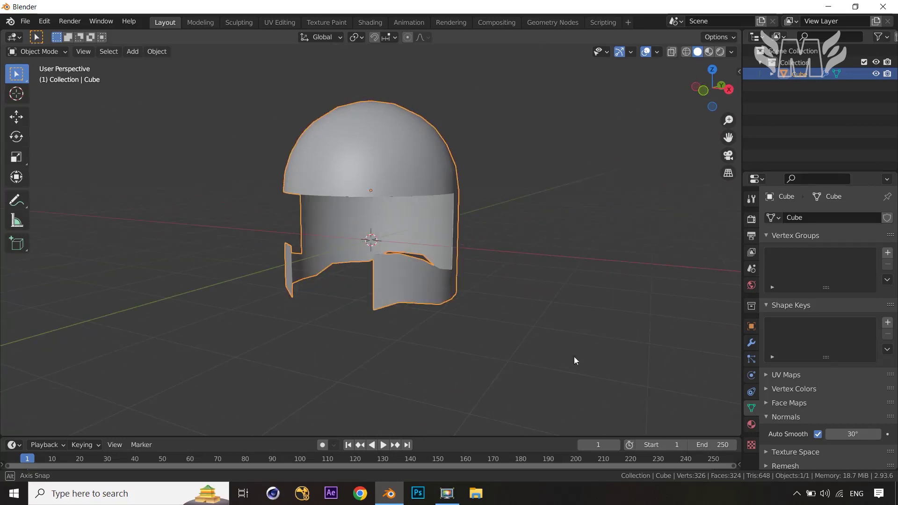
key(Tab)
key(a)
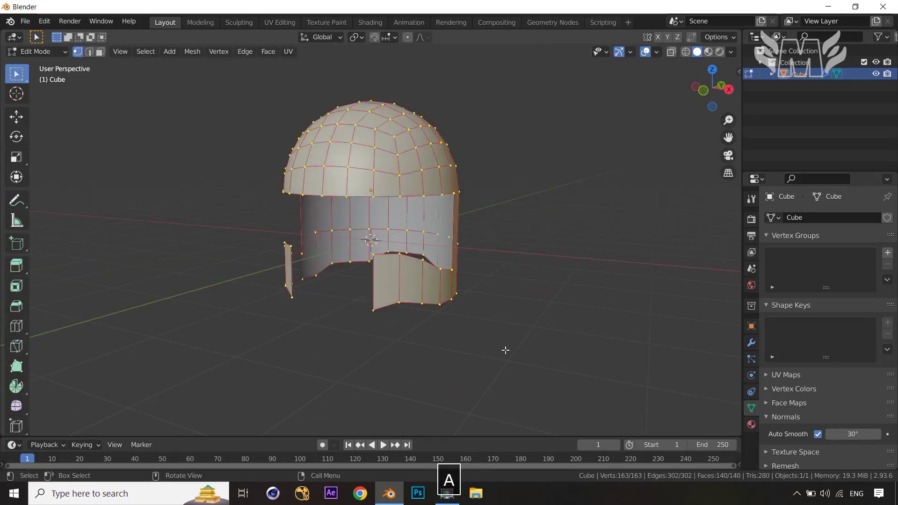
click(751, 343)
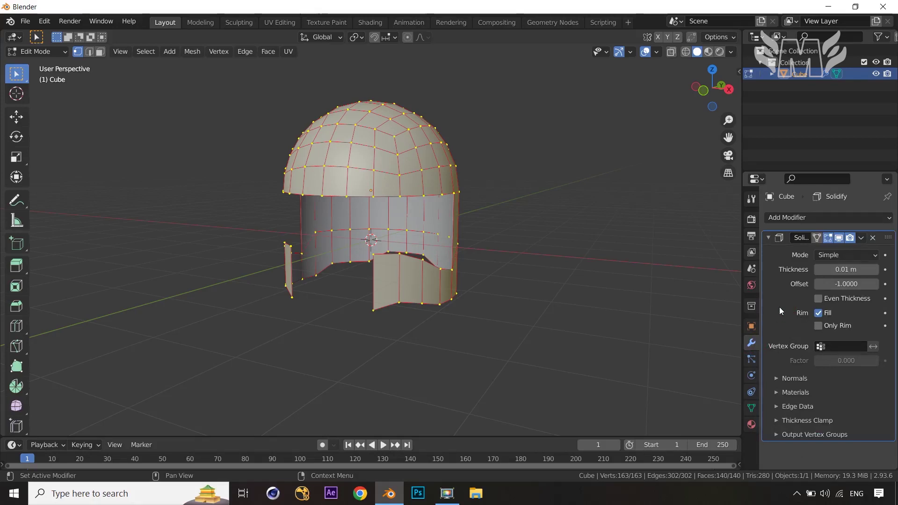
key(Tab)
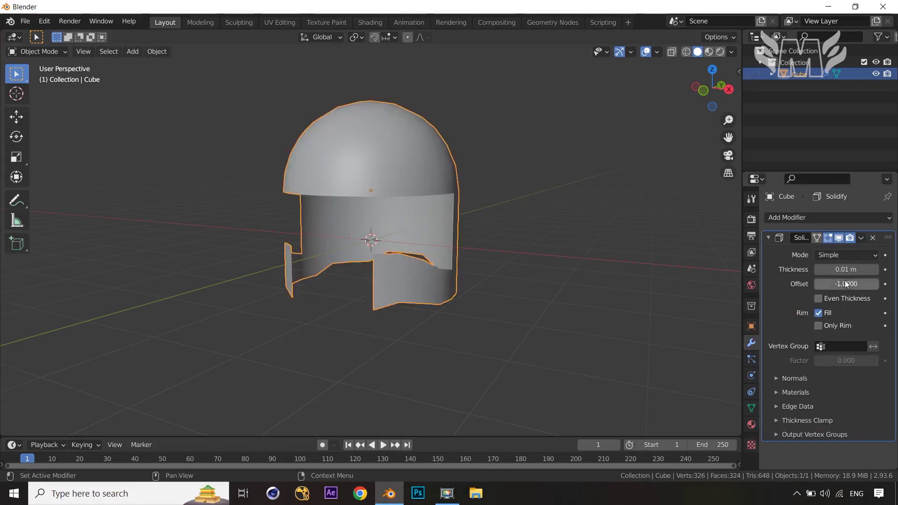
- Set the Solidify thickness to -0.05 m and open the modifier's extra options
mouse_move(847, 269)
mouse_down()
mouse_move(832, 270)
mouse_move(842, 270)
mouse_up()
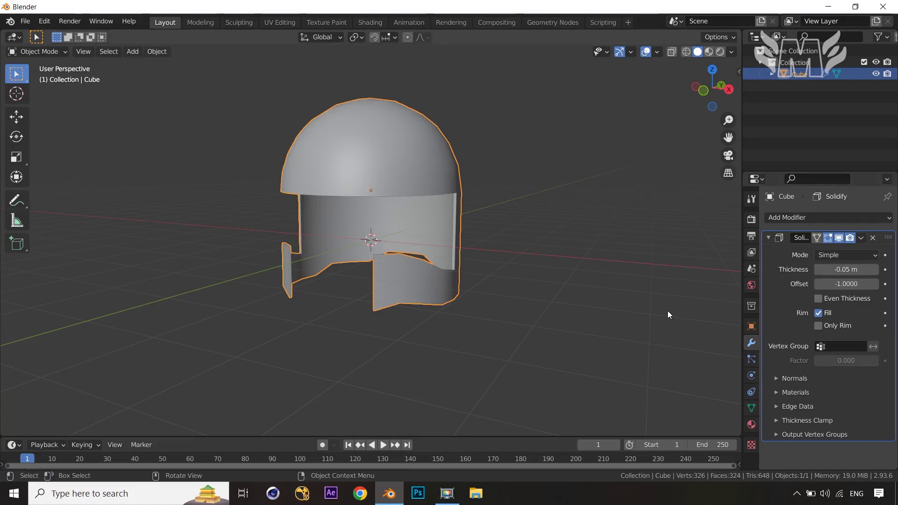
scroll(667, 311, up, 4)
middle_drag(667, 311, 602, 321)
click(644, 287)
key(Tab)
scroll(594, 344, down, 3)
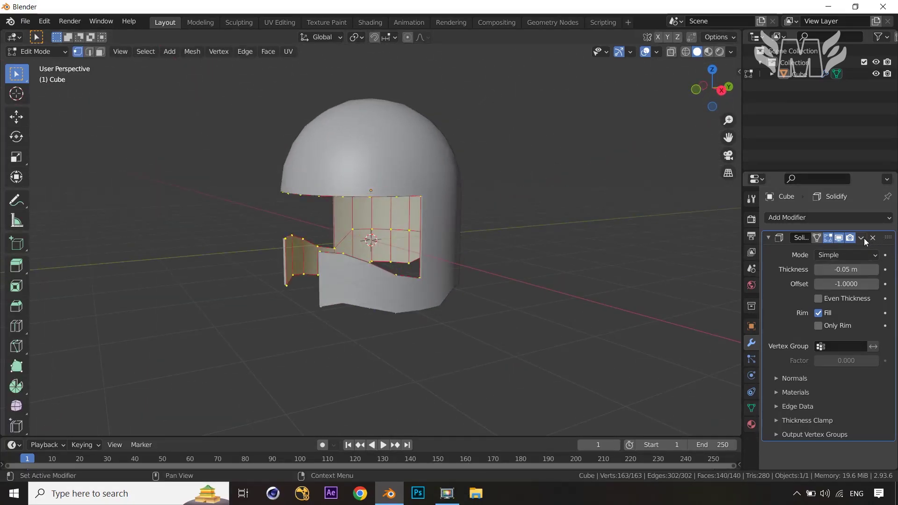
click(862, 238)
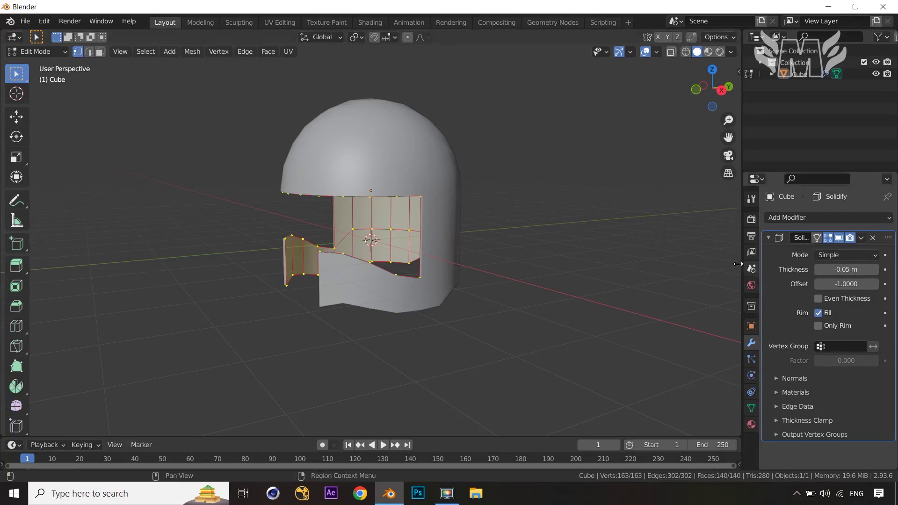
key(Tab)
click(864, 240)
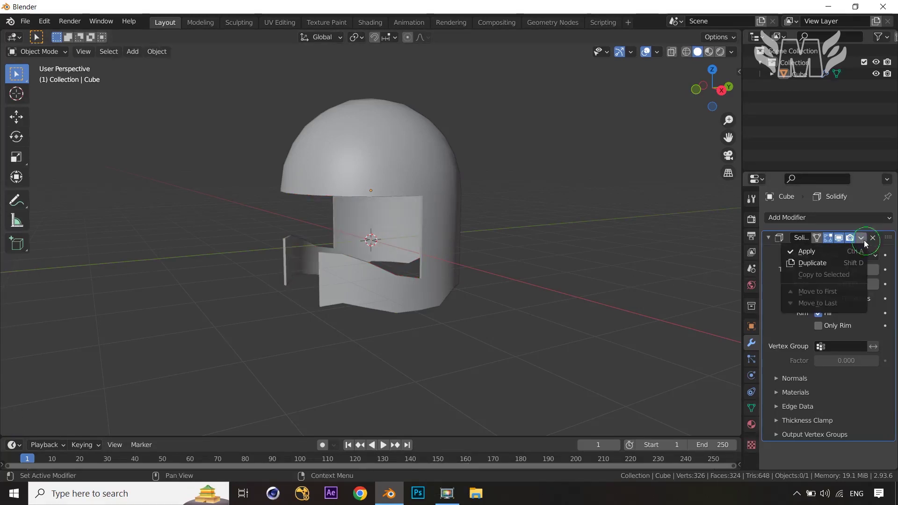
- Apply the Solidify modifier and switch to face selection in Edit Mode
click(800, 247)
middle_drag(547, 297, 509, 278)
key(Tab)
key(3)
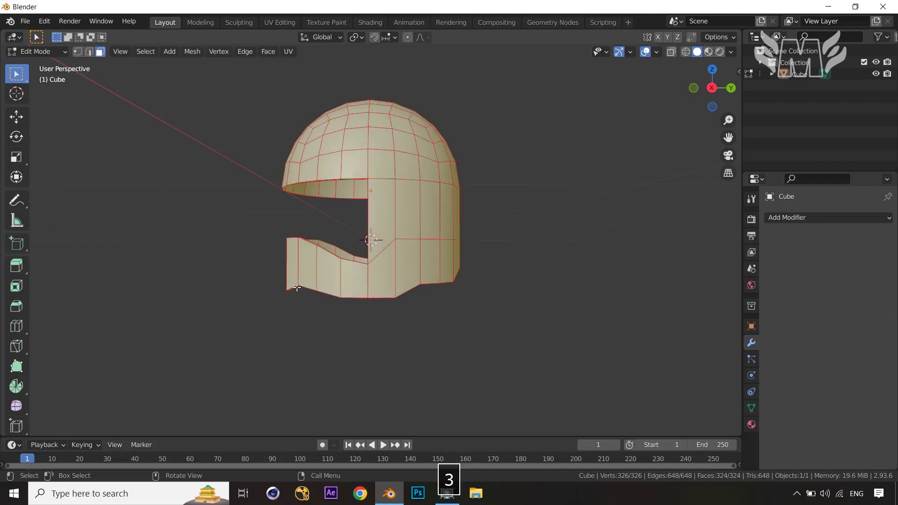
- Select the strip of lower band faces and inset them
click(293, 269)
middle_drag(563, 301, 315, 299)
ctrl+shift+click(451, 267)
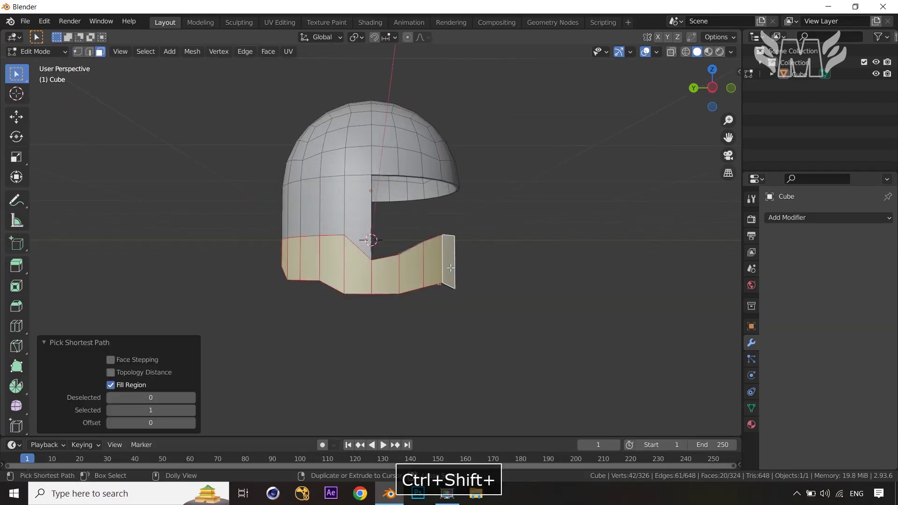
middle_drag(451, 266, 497, 390)
click(373, 272)
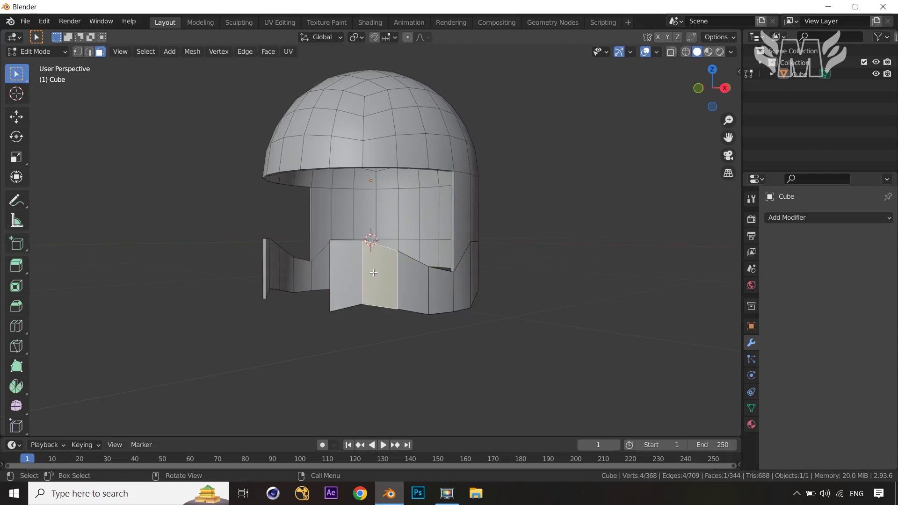
click(342, 272)
middle_drag(455, 309, 502, 293)
ctrl+shift+click(388, 266)
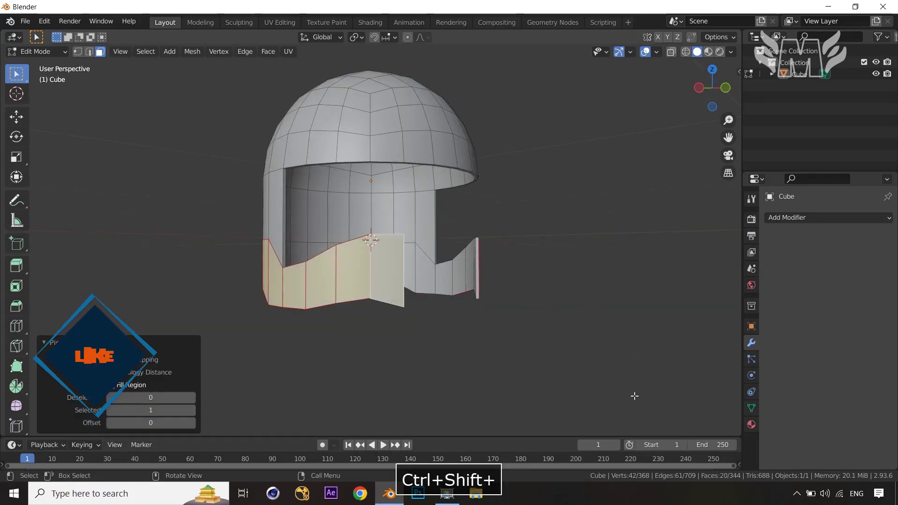
key(i)
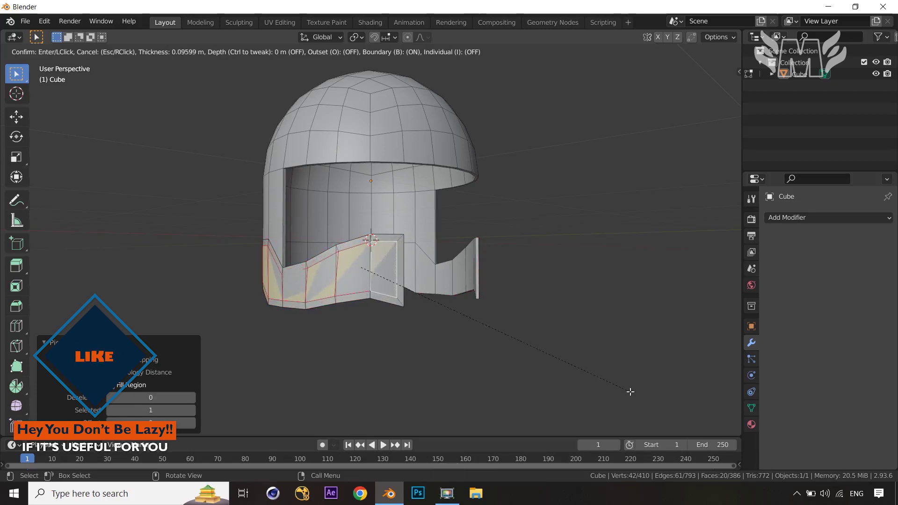
click(630, 391)
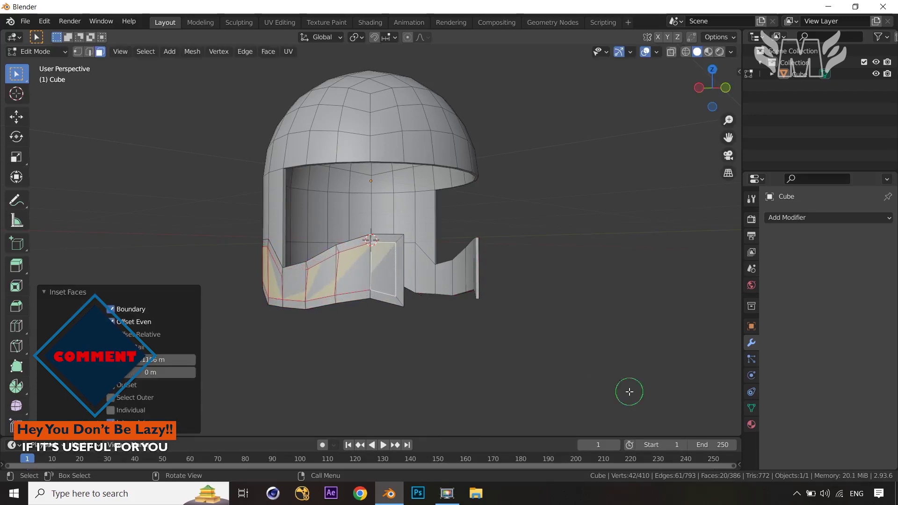
middle_drag(634, 394, 650, 386)
- Duplicate the inset band faces in place and separate them into Cube.001
key(shift+d)
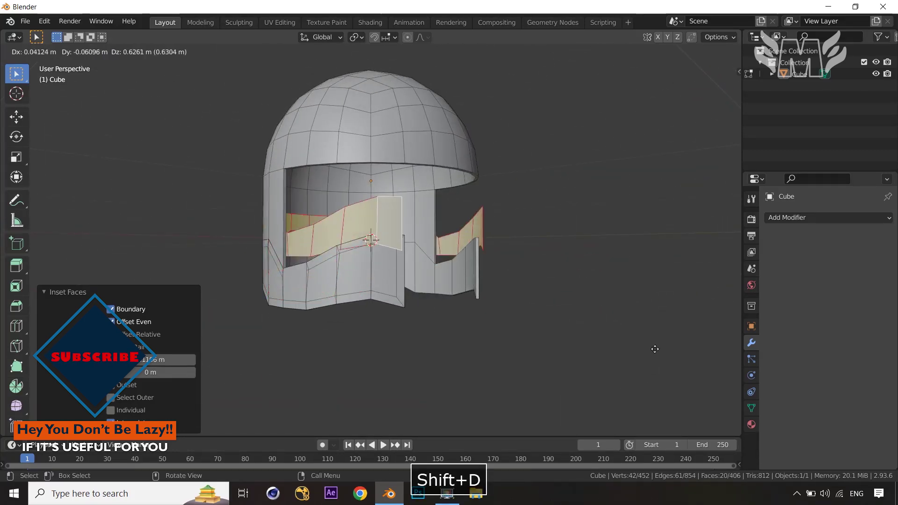
right_click(652, 349)
key(p)
click(652, 369)
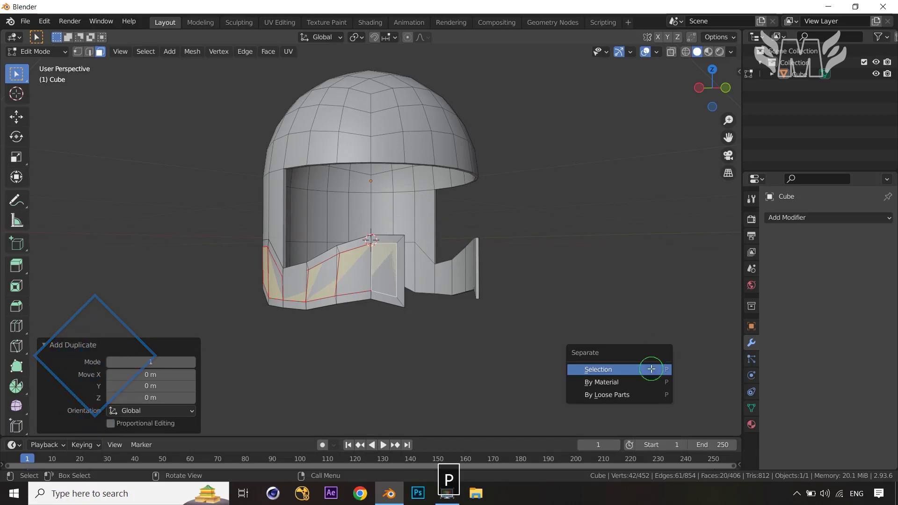
middle_drag(617, 369, 665, 375)
key(Tab)
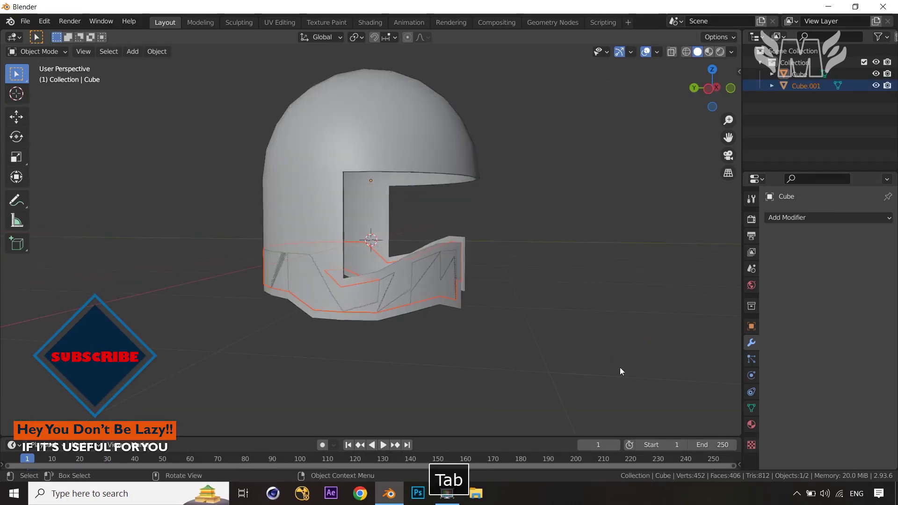
- Extrude all Cube.001 band faces along their normals with a 0.0712 m offset
click(434, 282)
click(435, 283)
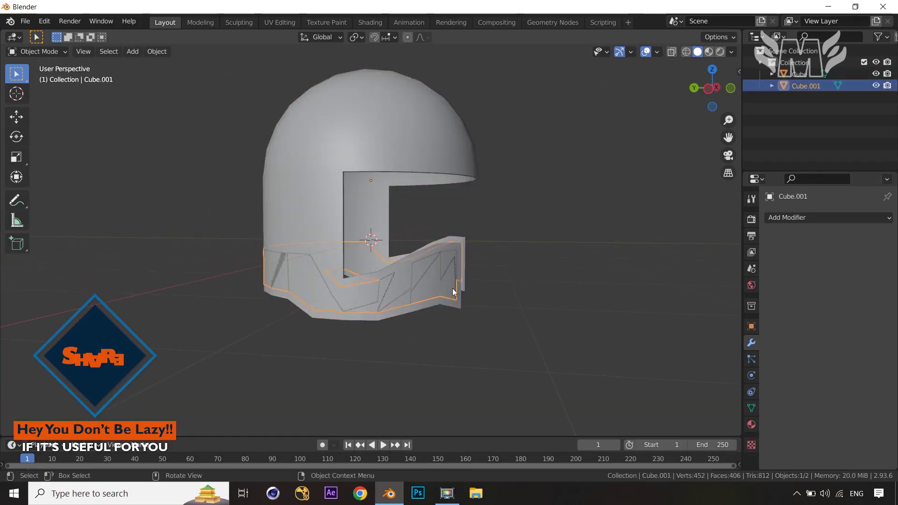
key(Tab)
key(a)
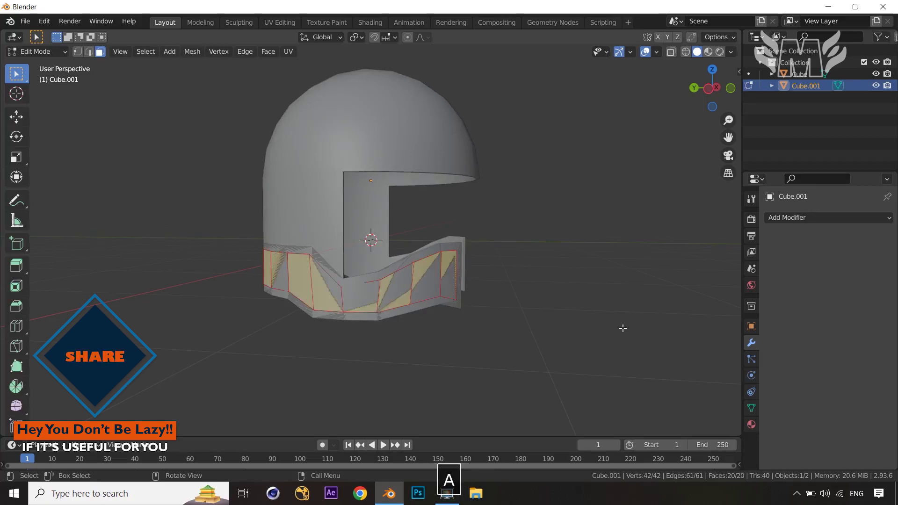
key(alt+e)
click(622, 328)
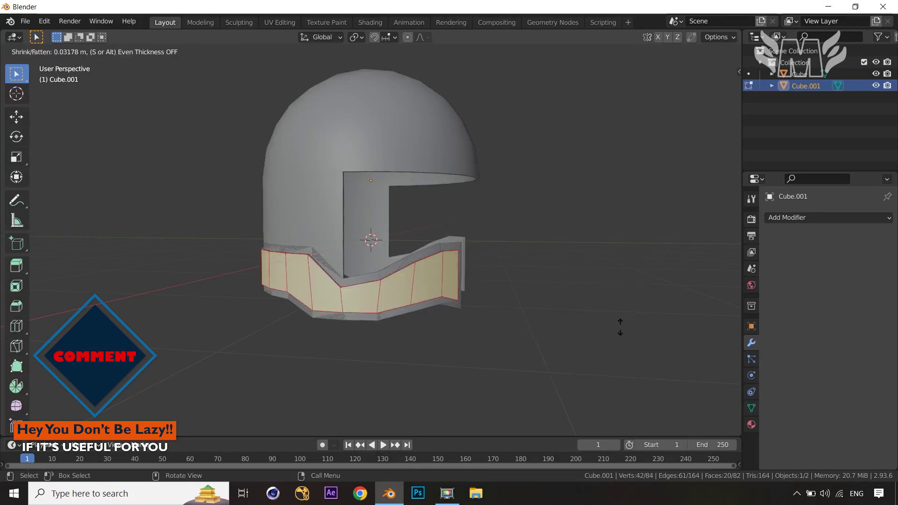
click(620, 325)
middle_drag(627, 333, 498, 391)
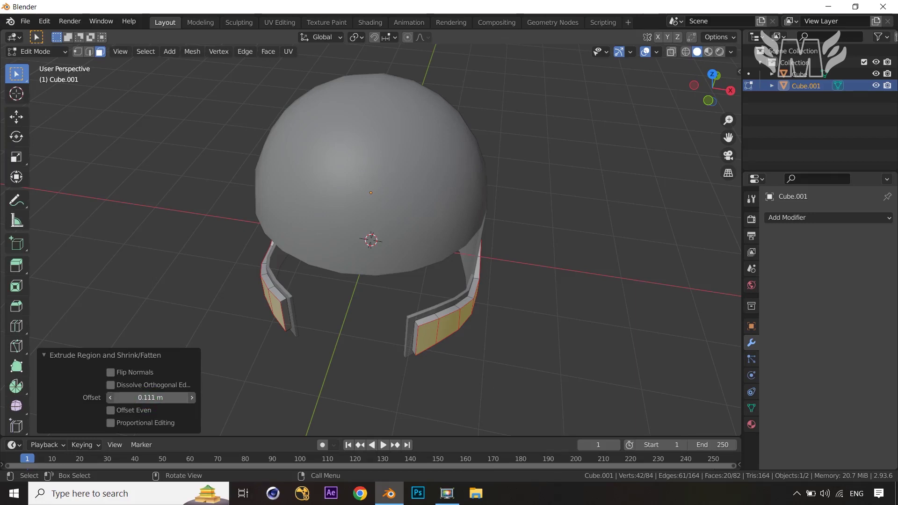
drag(150, 397, 140, 397)
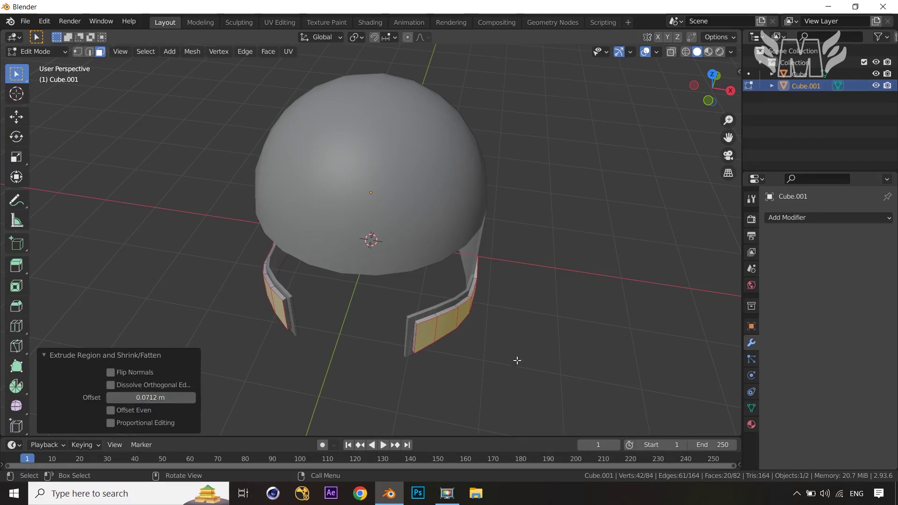
- Scale the band to 0.855 along Z, then reopen the main helmet in Edit Mode
key(s)
key(z)
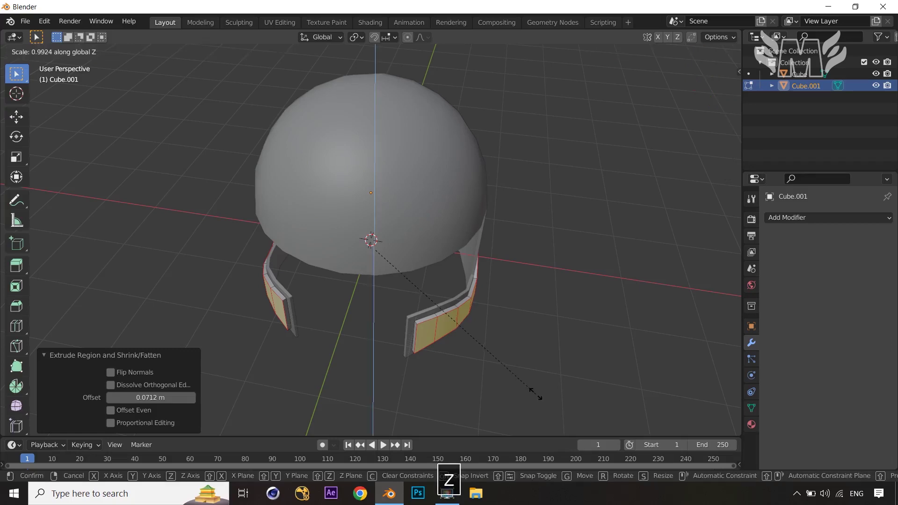
click(515, 372)
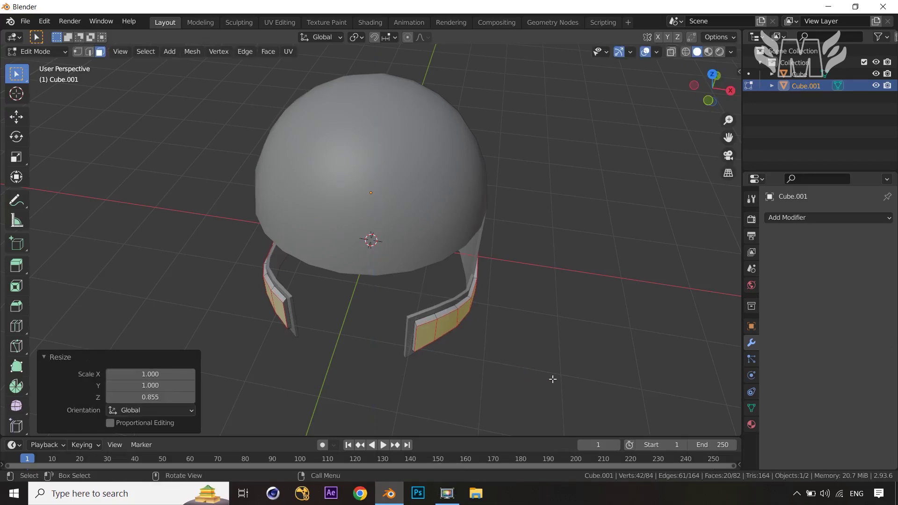
key(Tab)
middle_drag(611, 378, 561, 363)
click(579, 344)
key(Tab)
key(Tab)
middle_drag(574, 269, 522, 294)
middle_drag(332, 233, 387, 199)
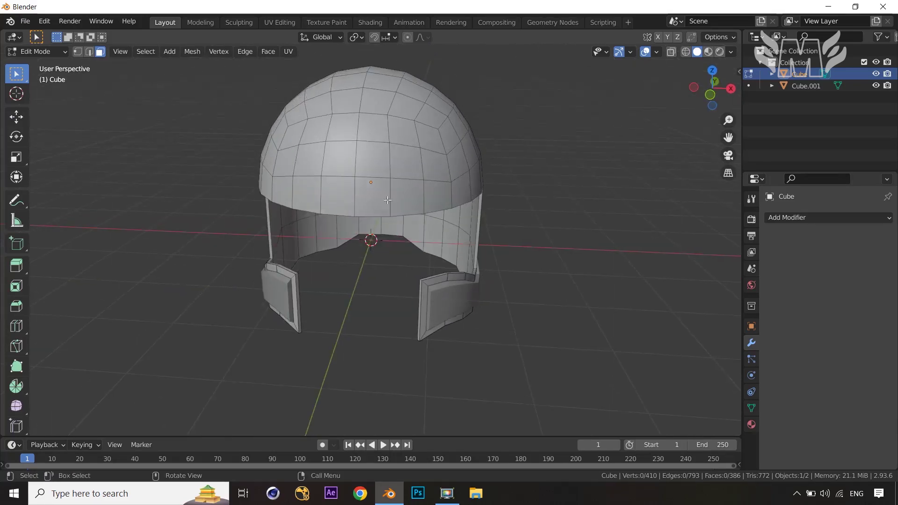
- Select a strip of faces across the back of the helmet dome
click(345, 200)
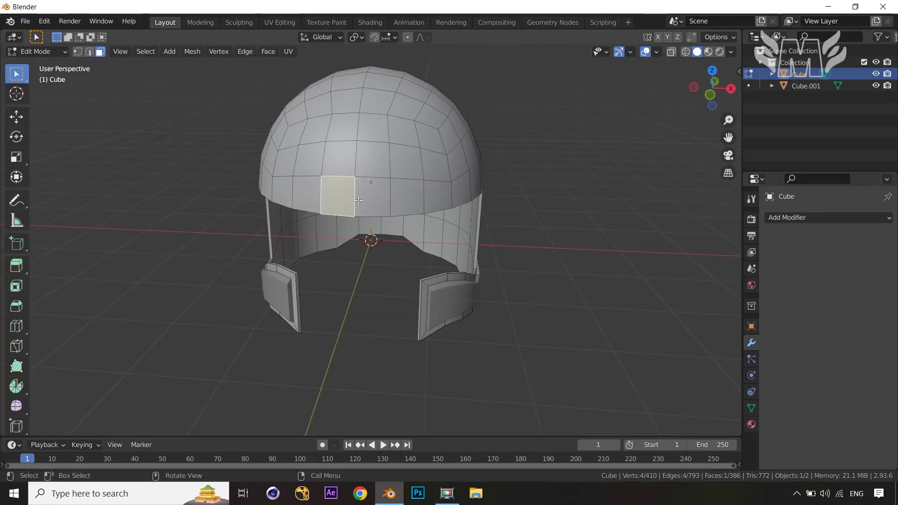
middle_drag(406, 201, 340, 240)
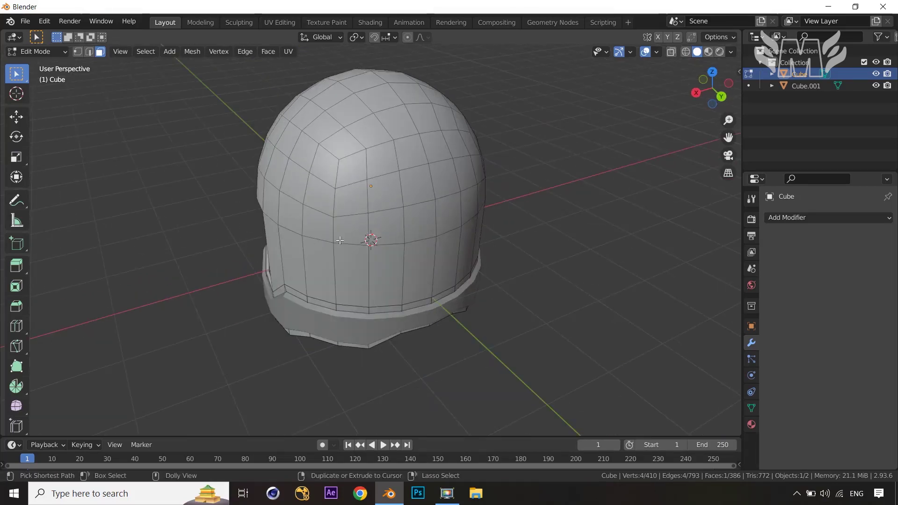
ctrl+shift+click(443, 187)
key(ctrl+z)
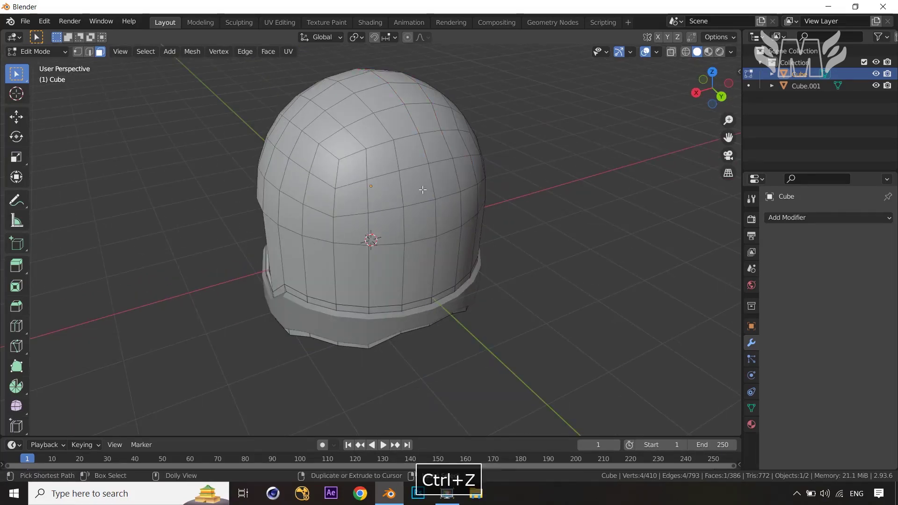
ctrl+shift+click(423, 189)
middle_drag(434, 198, 484, 210)
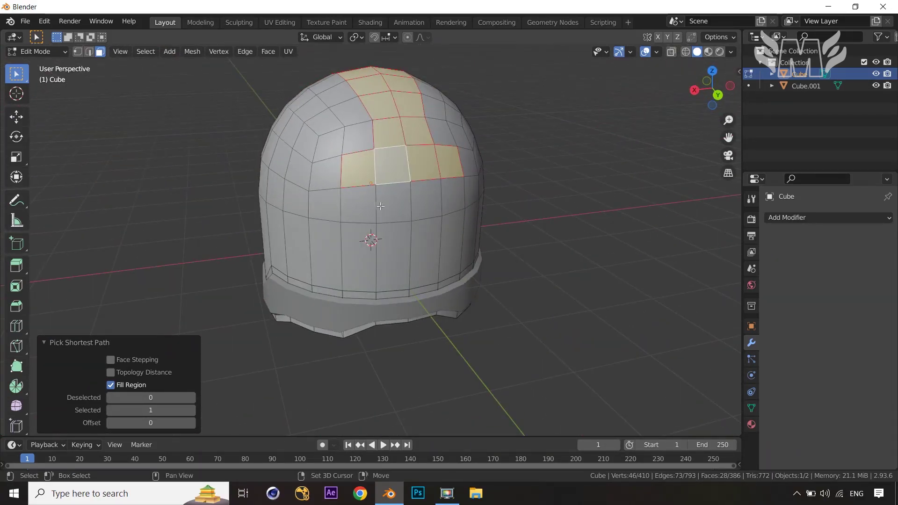
shift+click(361, 208)
shift+click(383, 212)
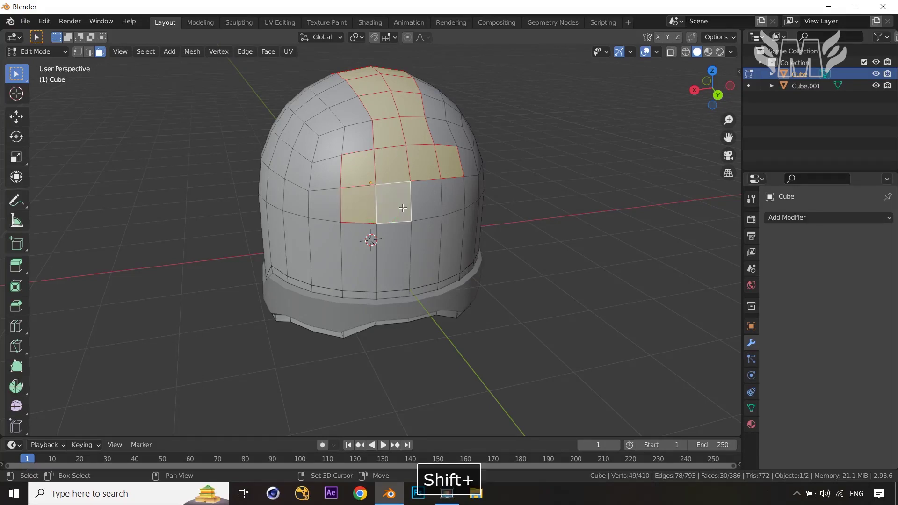
shift+click(426, 201)
shift+click(450, 202)
middle_drag(450, 202, 654, 260)
- Extrude the dome strip 0.0951 m along normals and narrow it to 0.898 along X
key(alt+e)
click(654, 260)
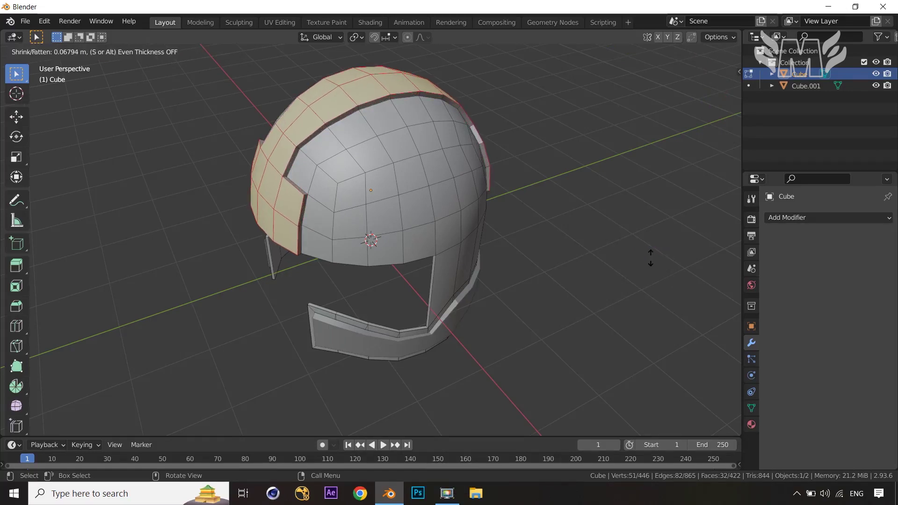
click(650, 257)
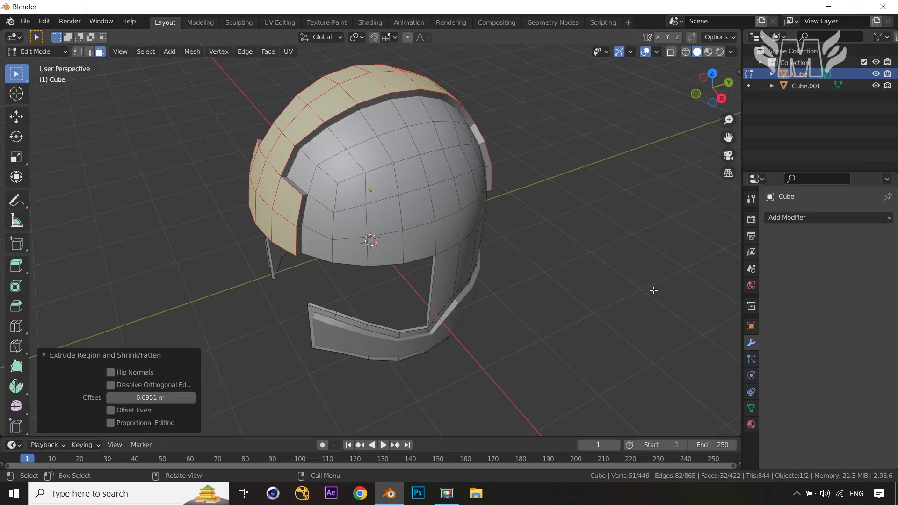
key(s)
key(x)
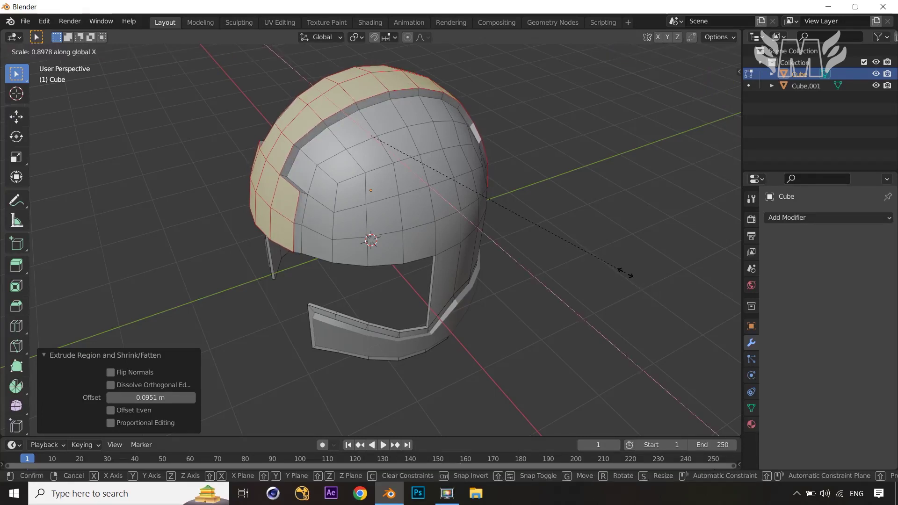
click(625, 272)
middle_drag(634, 279, 625, 313)
key(Tab)
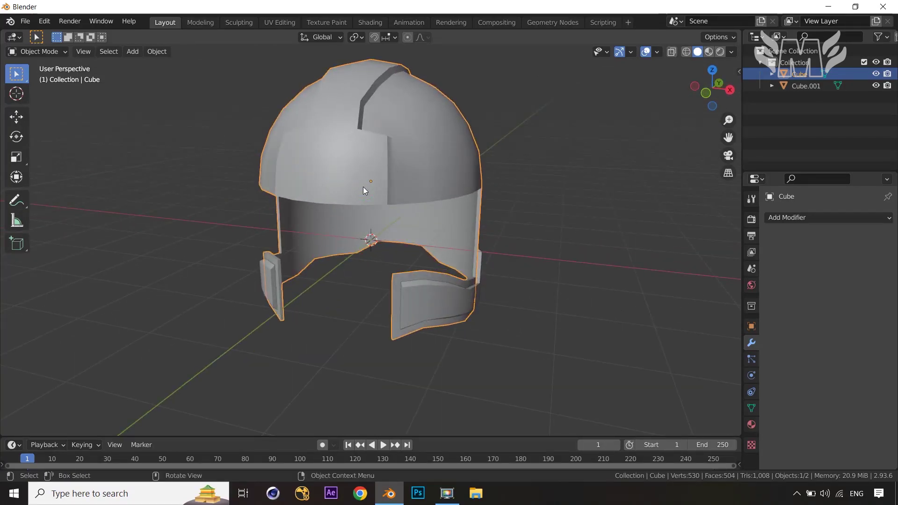
- Add a centred loop cut on the side wall and bevel it into a 0.141 m band
middle_drag(678, 347, 509, 339)
key(Tab)
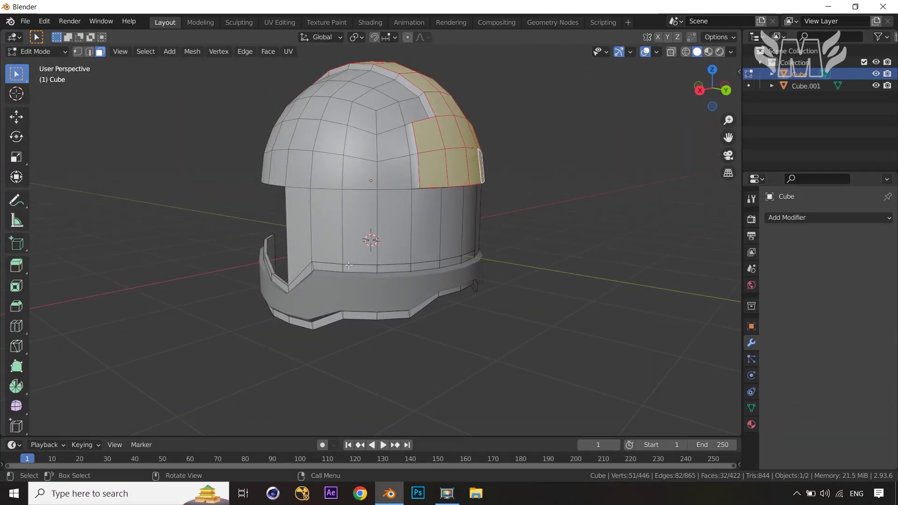
key(ctrl+r)
click(351, 250)
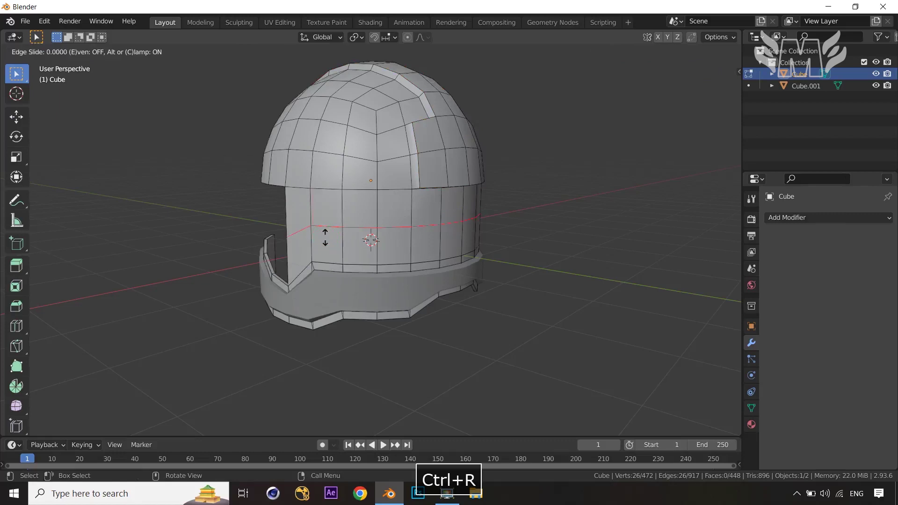
right_click(330, 237)
key(ctrl+b)
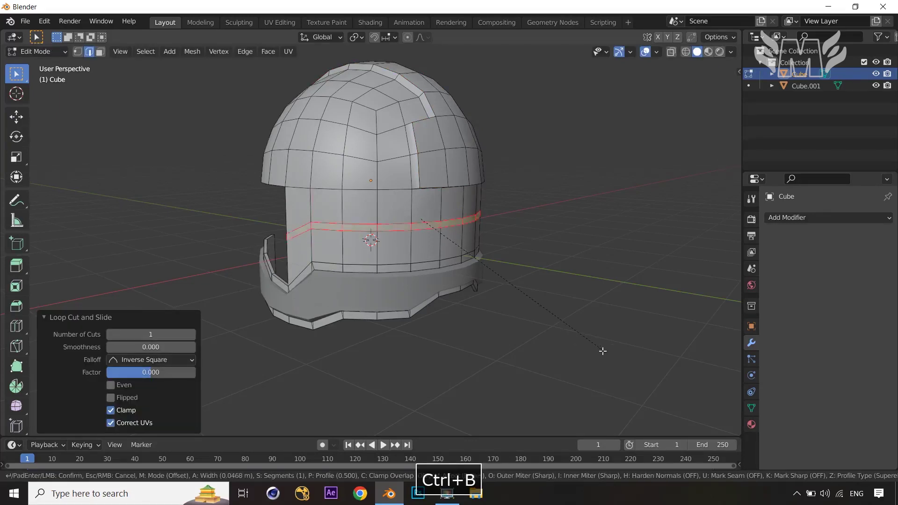
click(605, 356)
middle_drag(603, 356, 641, 358)
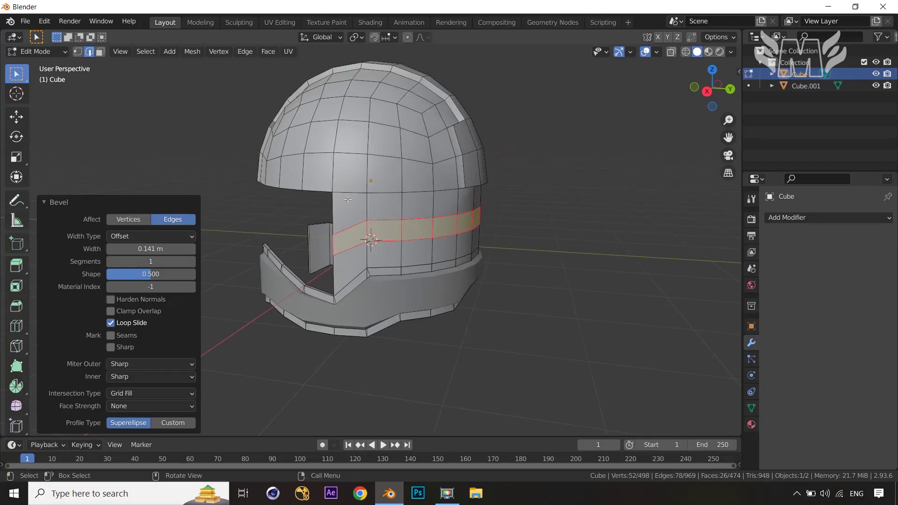
click(345, 239)
key(3)
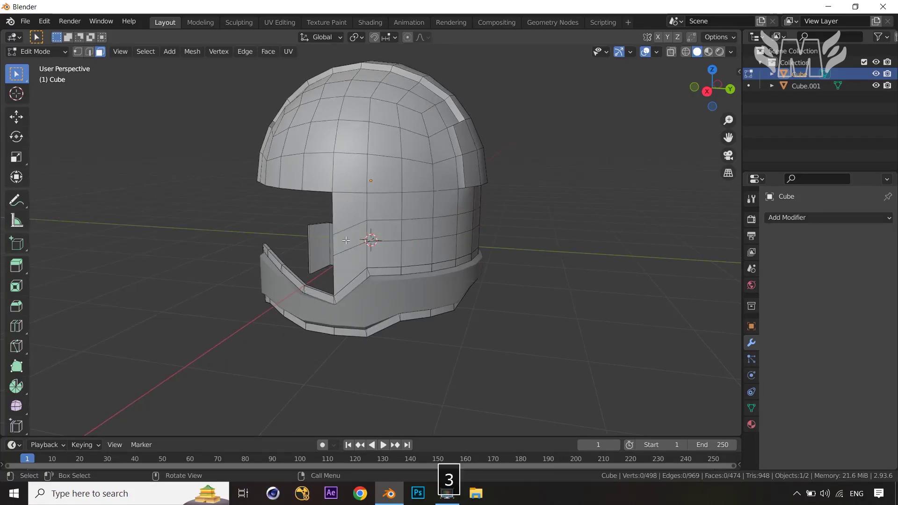
middle_drag(574, 248, 326, 238)
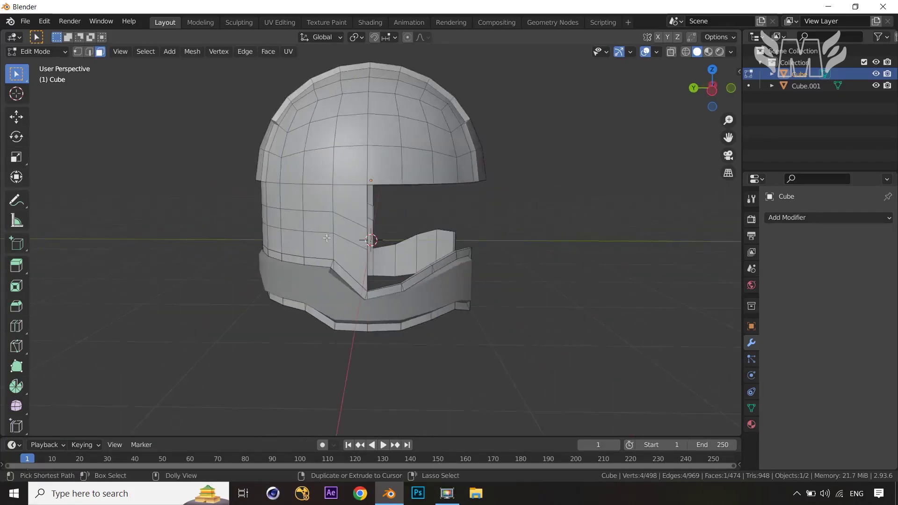
- Inset the side-wall band strip 0.02821 m and extrude it outward 0.0784 m
ctrl+shift+click(353, 230)
key(i)
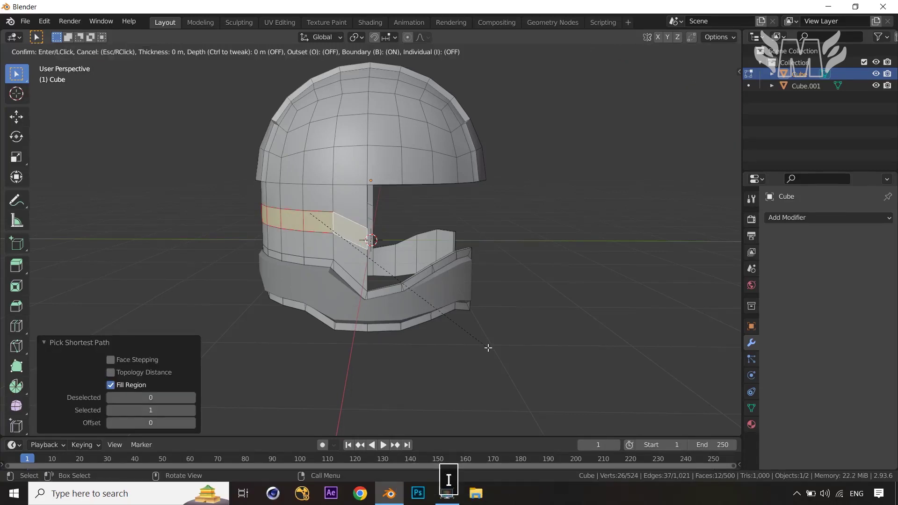
click(487, 347)
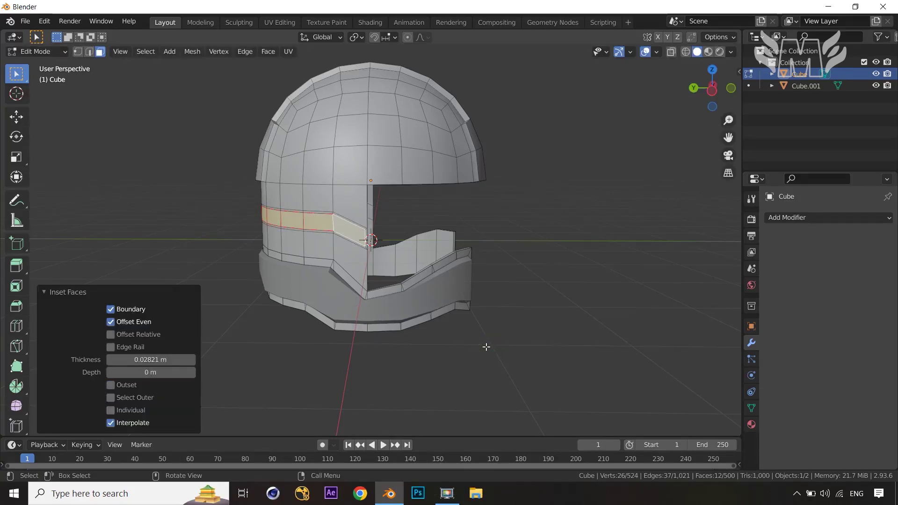
key(alt+e)
click(487, 346)
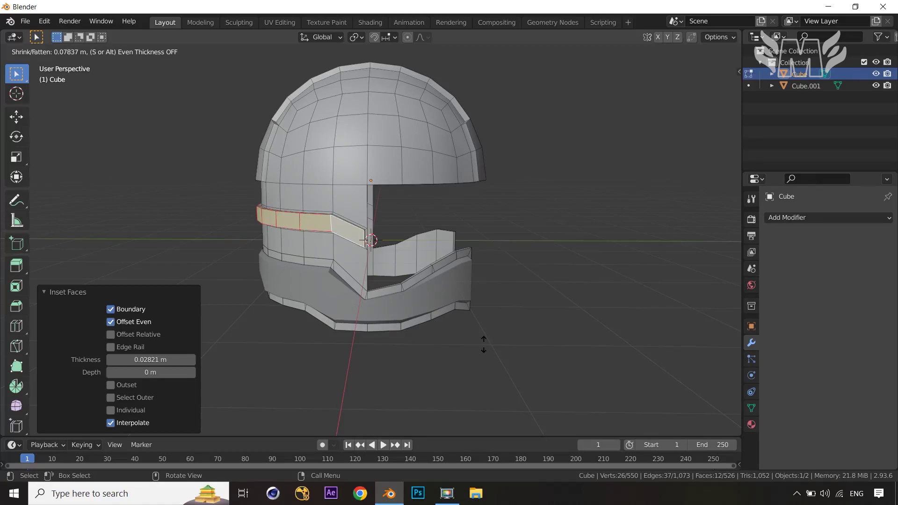
click(484, 345)
middle_drag(440, 362, 323, 359)
click(650, 288)
middle_drag(650, 287, 552, 295)
key(Tab)
key(Tab)
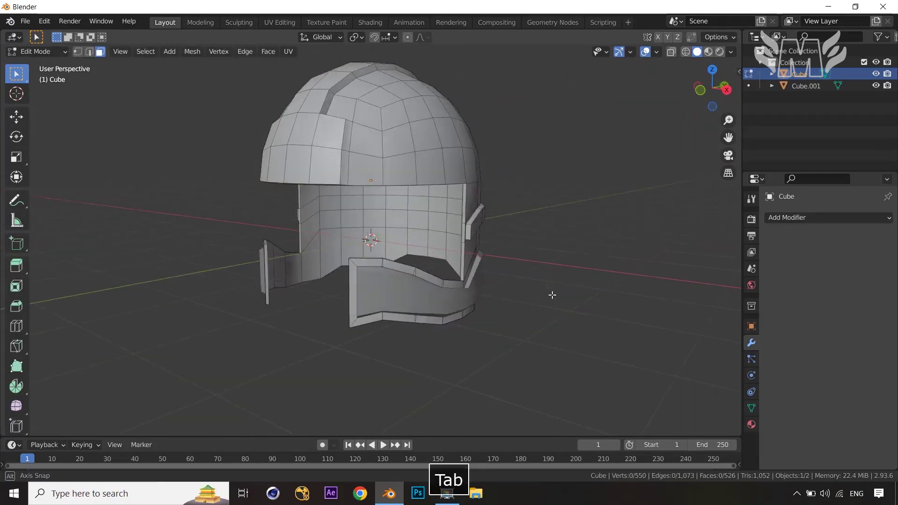
- Switch from the helmet to editing the mesh of the lower band Cube.001
key(Tab)
click(385, 307)
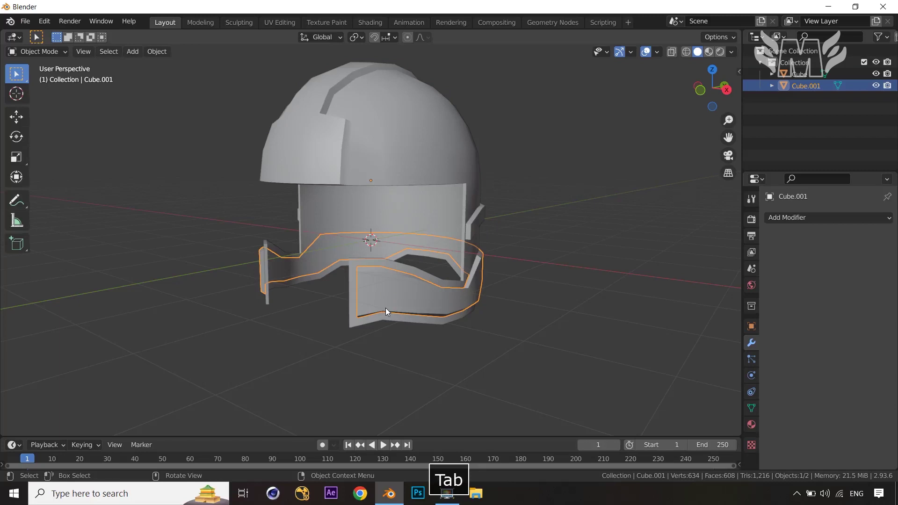
key(ctrl+r)
key(Tab)
- Add two sliding loop cuts across the band
key(ctrl+r)
click(369, 283)
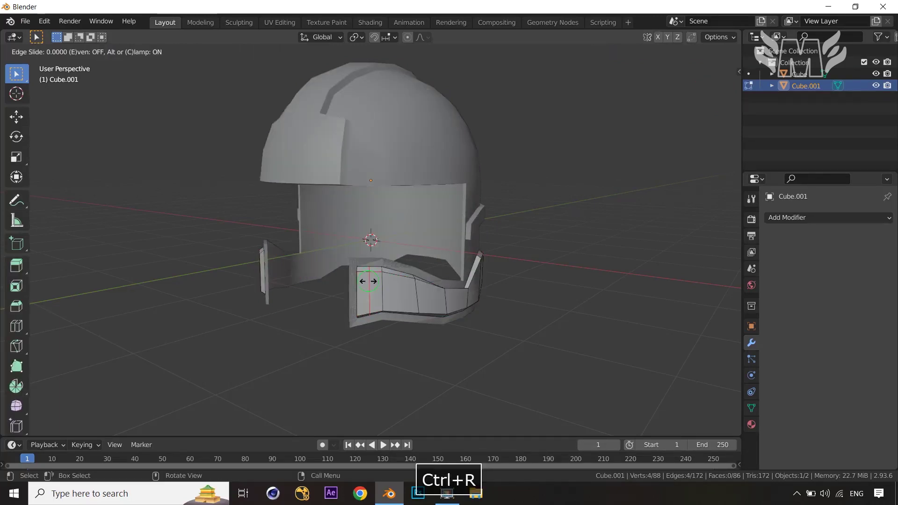
click(360, 281)
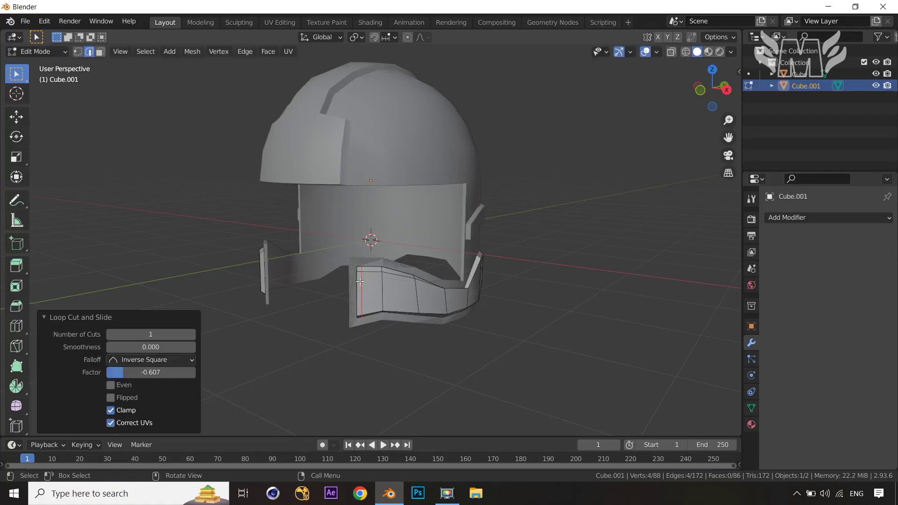
middle_drag(413, 325, 501, 306)
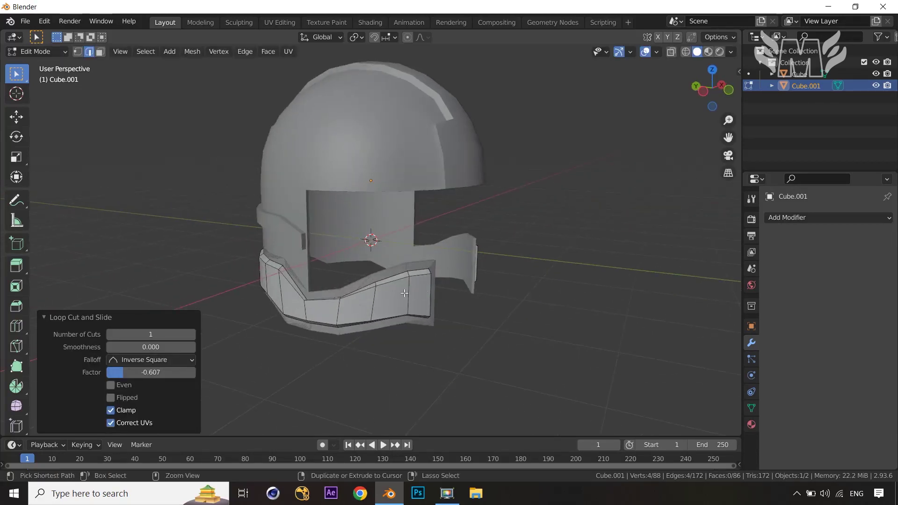
key(ctrl+r)
click(419, 275)
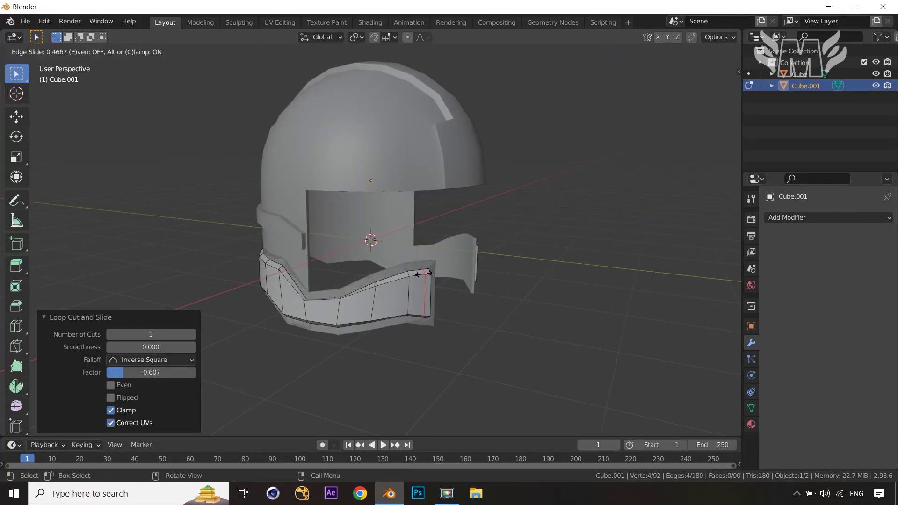
click(424, 273)
- Add a centred loop, try and cancel a bevel on it, then undo the cut
key(ctrl+r)
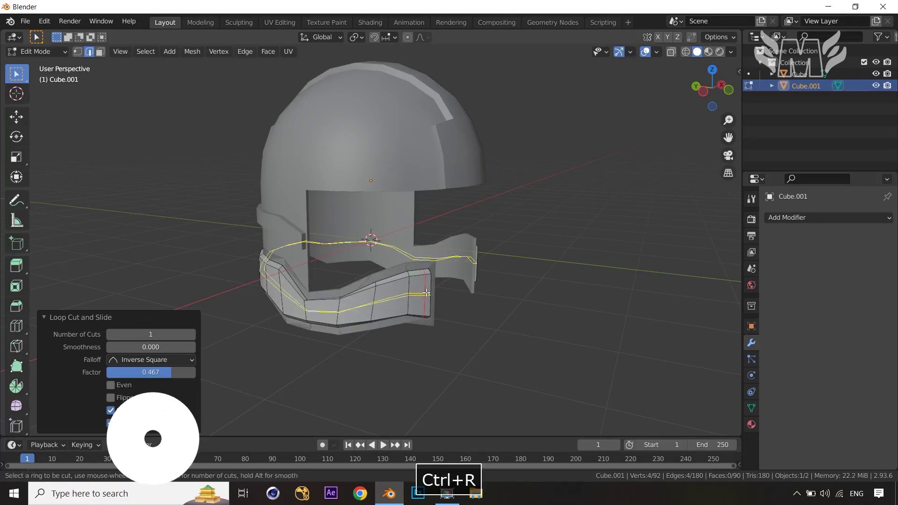
click(426, 292)
right_click(465, 325)
key(ctrl+b)
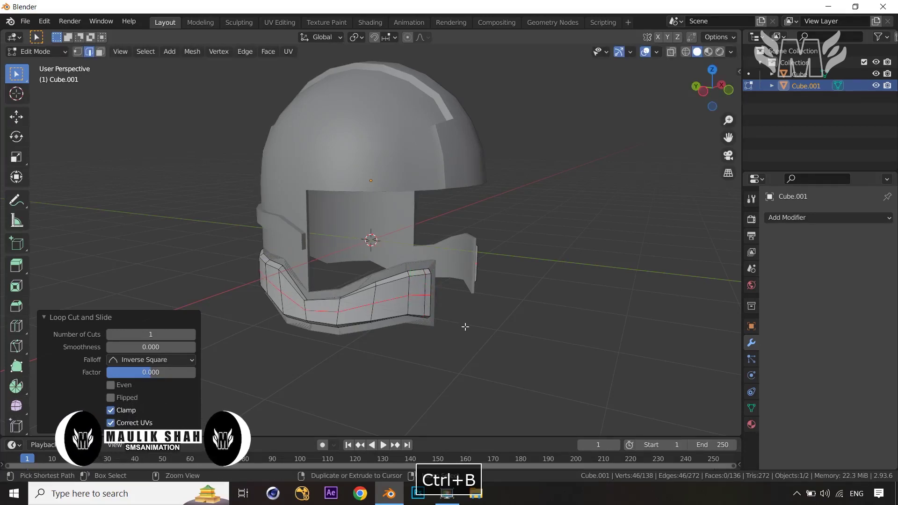
right_click(469, 336)
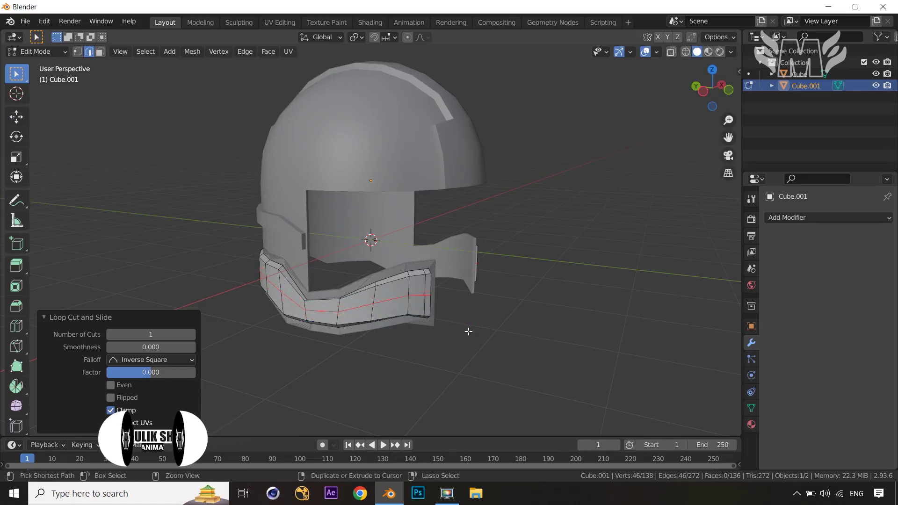
key(ctrl+z)
- Add two even-slid loops near the band's top and bottom (factors 0.795 and -0.716)
key(ctrl+r)
click(433, 300)
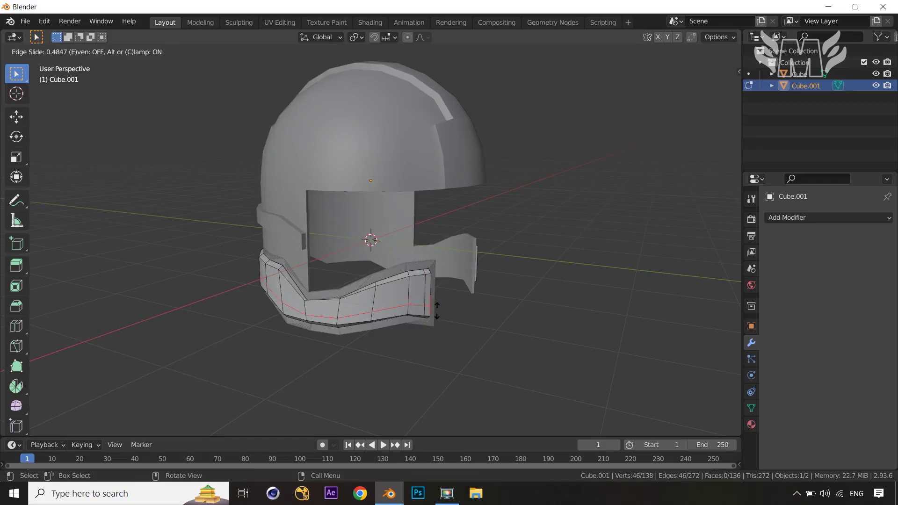
key(e)
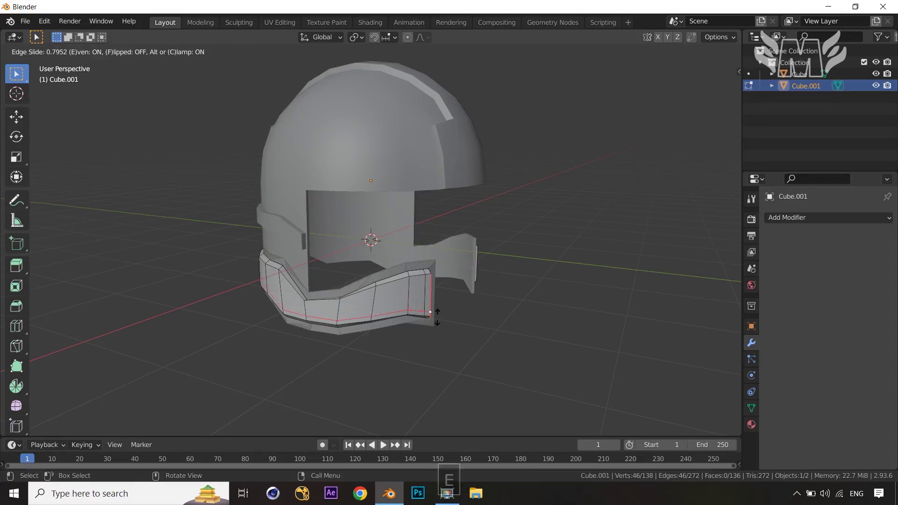
click(437, 317)
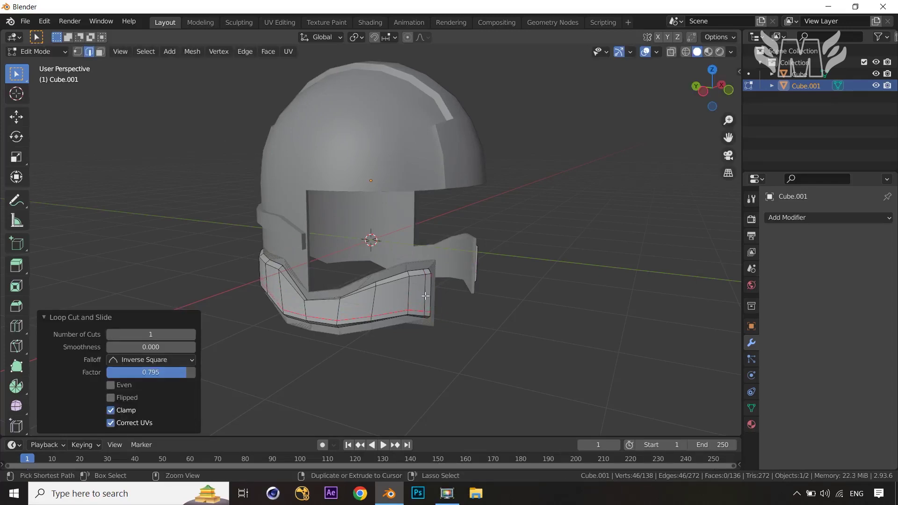
key(ctrl+r)
click(425, 296)
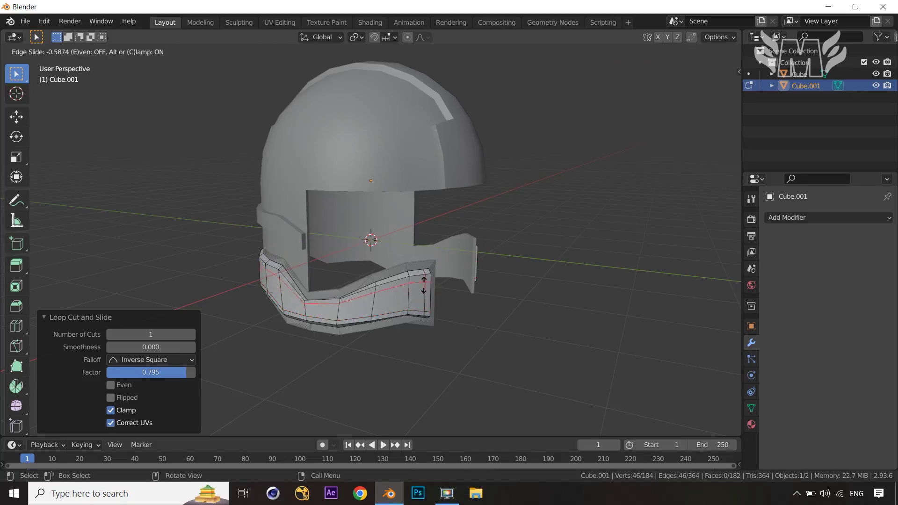
key(e)
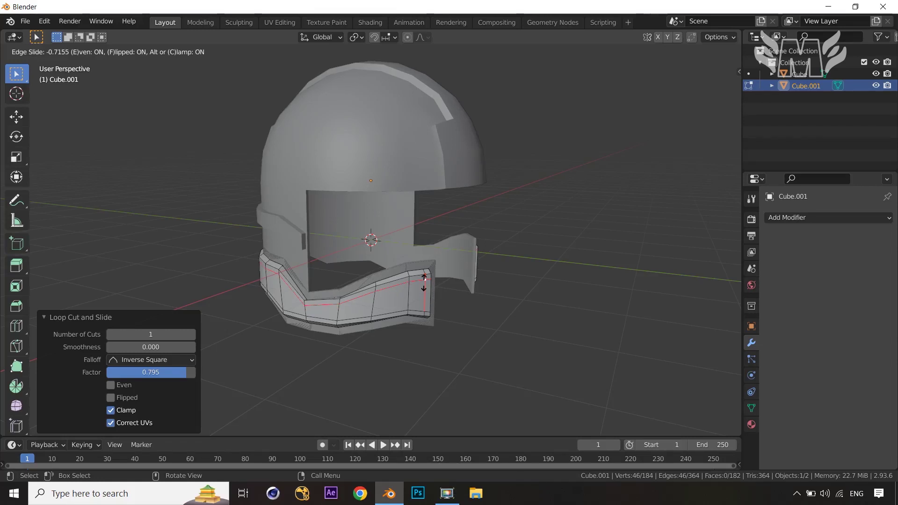
click(424, 282)
middle_drag(523, 315, 490, 339)
- Select the main helmet object and hide the lower band Cube.001 in the outliner
key(Tab)
click(447, 178)
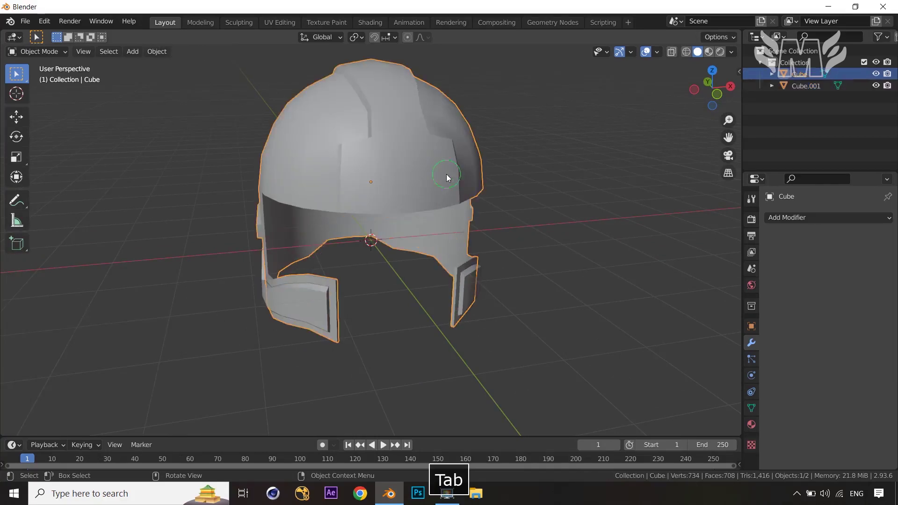
middle_drag(536, 229, 431, 182)
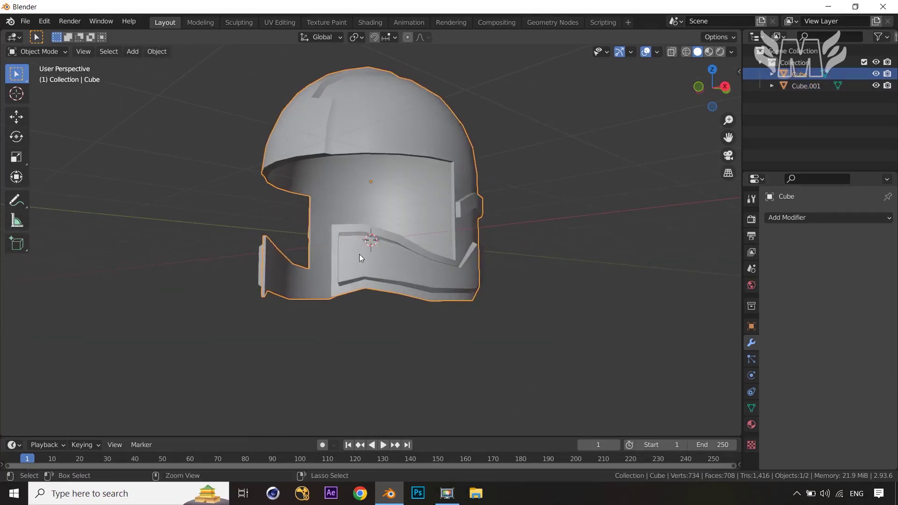
key(ctrl+r)
key(grave)
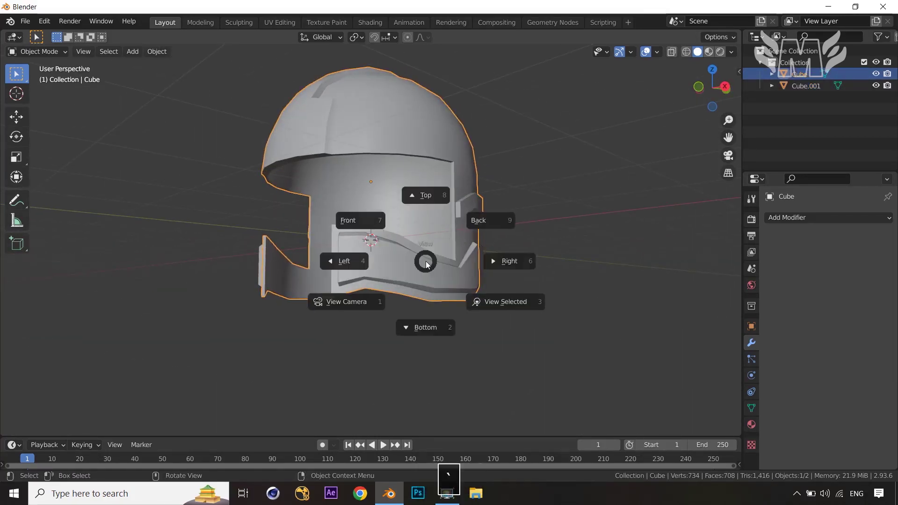
click(426, 265)
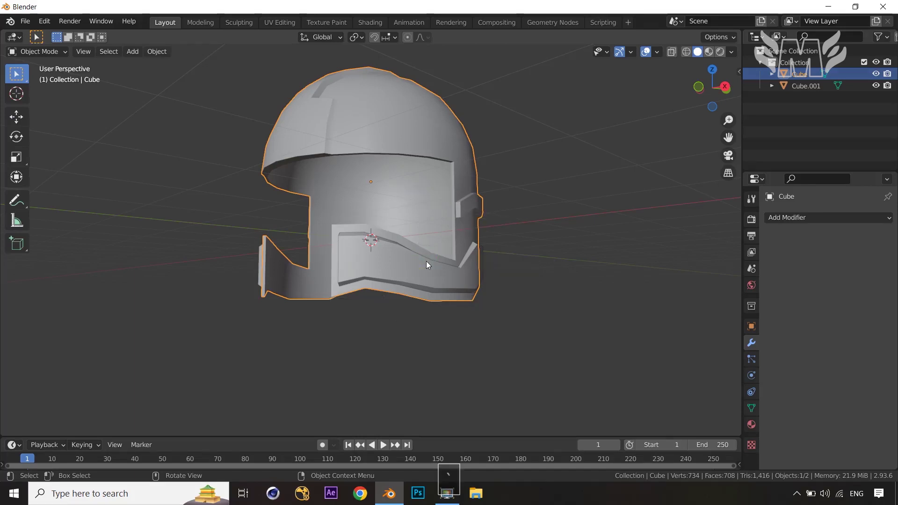
click(876, 86)
middle_drag(654, 197, 322, 366)
- Enter the helmet's Edit Mode and add a slid vertical loop cut across it
key(Tab)
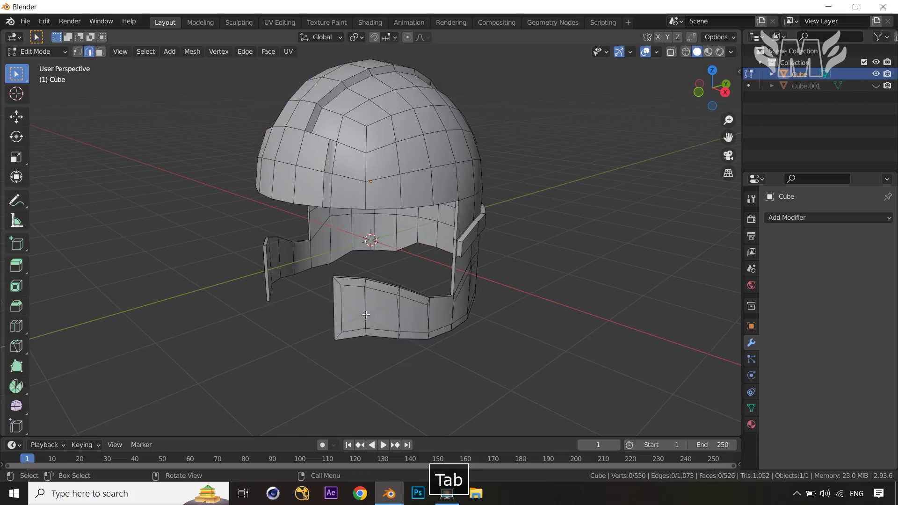
key(ctrl+e)
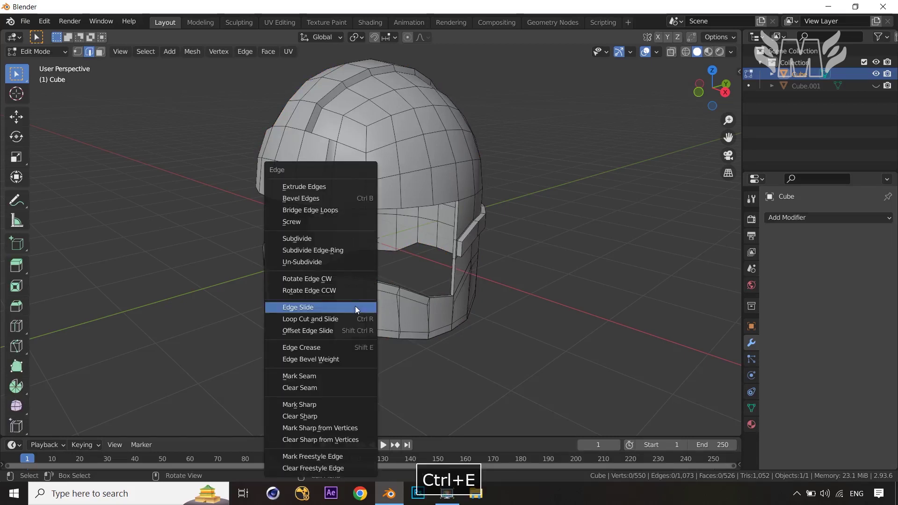
middle_drag(454, 345, 416, 331)
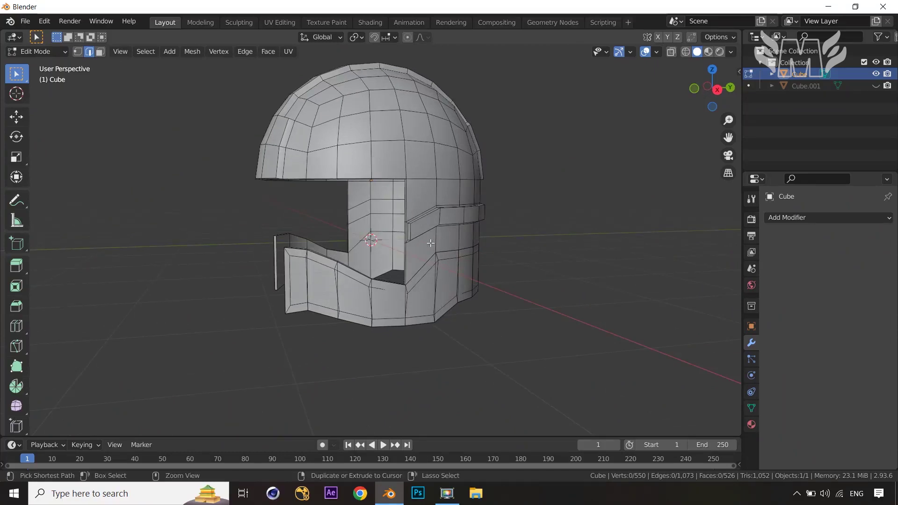
key(ctrl+r)
click(425, 223)
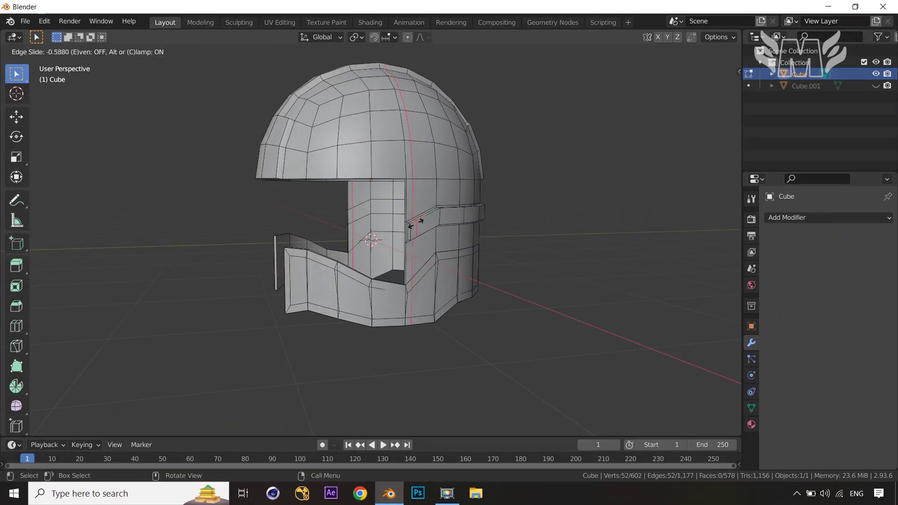
click(415, 222)
middle_drag(512, 276, 515, 304)
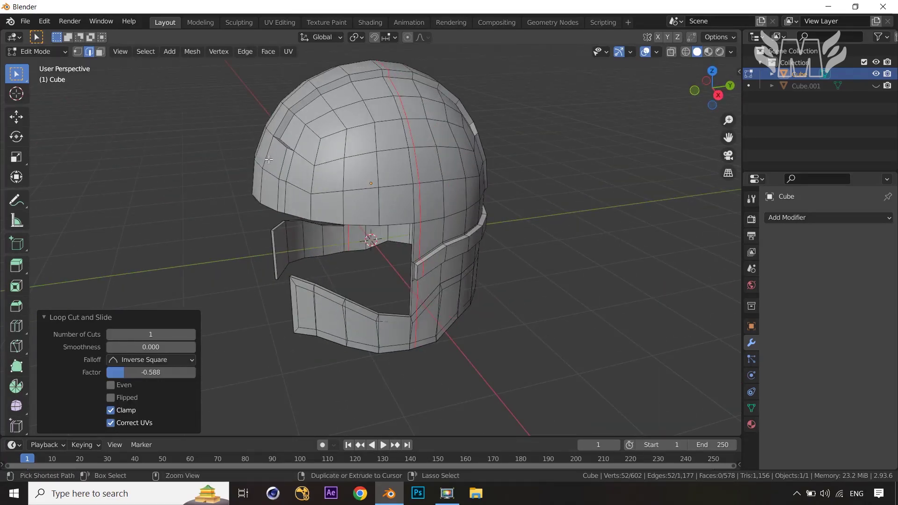
- Add a centred loop over the dome and bevel it into a double loop
key(ctrl+r)
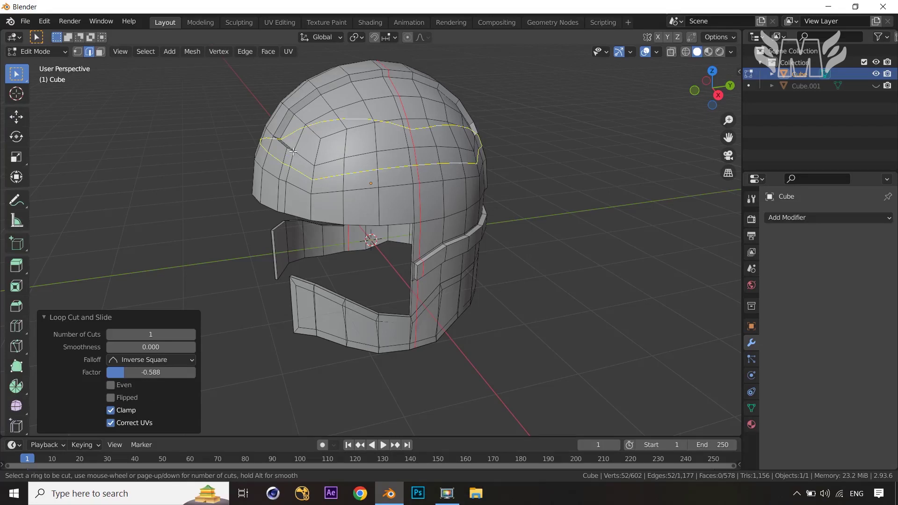
click(291, 151)
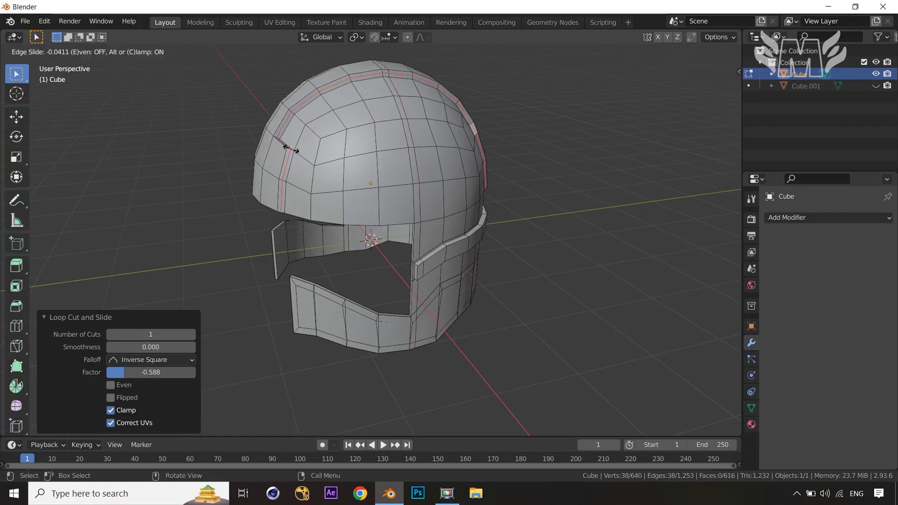
right_click(291, 151)
key(ctrl+b)
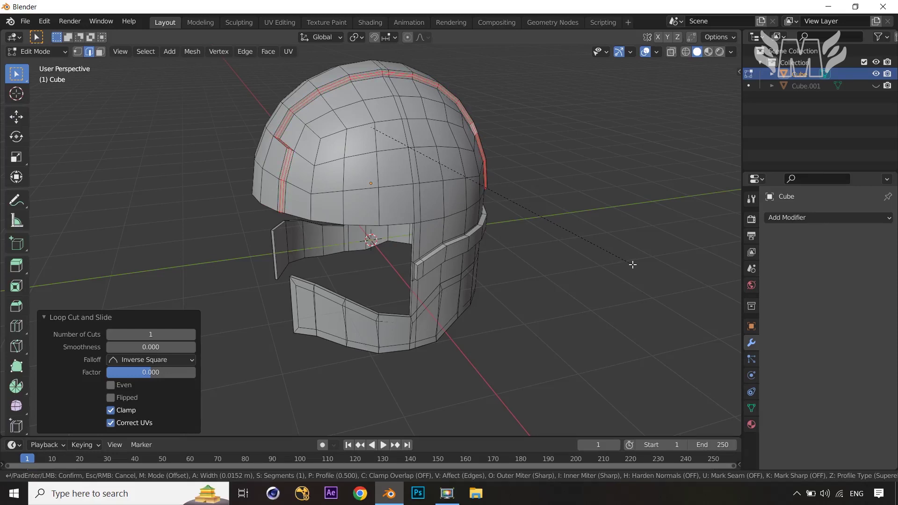
click(634, 265)
click(633, 263)
middle_drag(633, 262, 624, 292)
scroll(618, 291, up, 2)
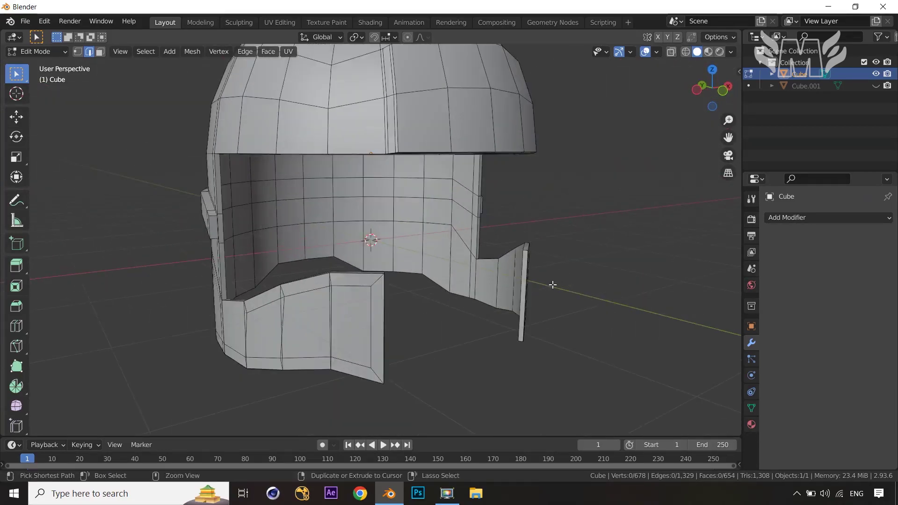
- Add an unslid loop along the face opening and return to Object Mode
key(ctrl+r)
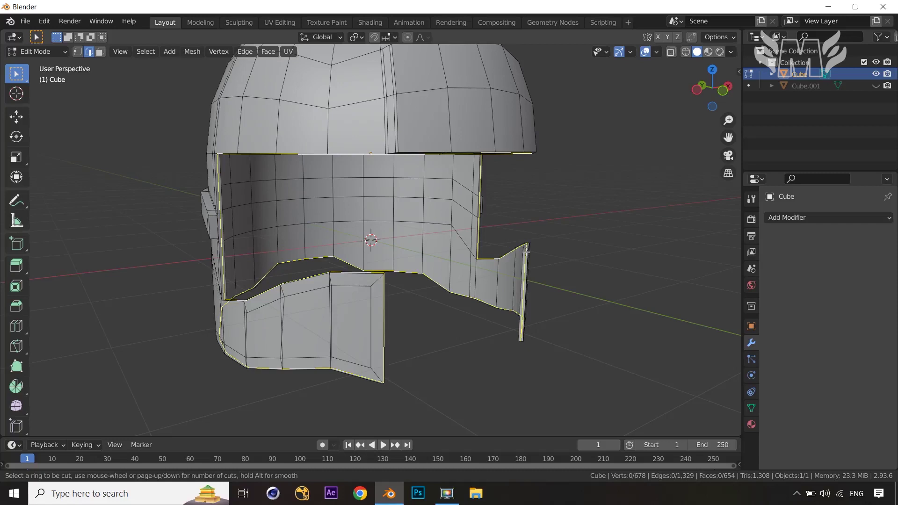
click(526, 252)
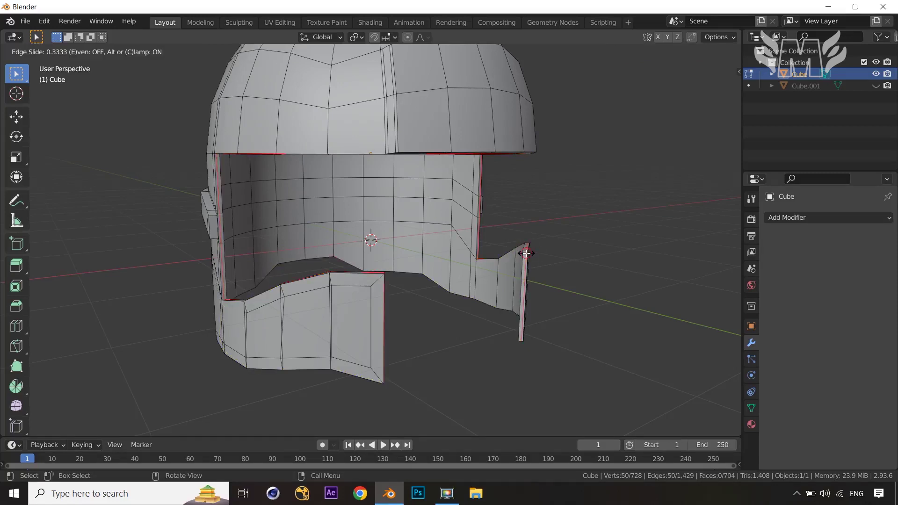
right_click(525, 253)
middle_drag(609, 296, 582, 287)
key(Tab)
scroll(551, 269, down, 3)
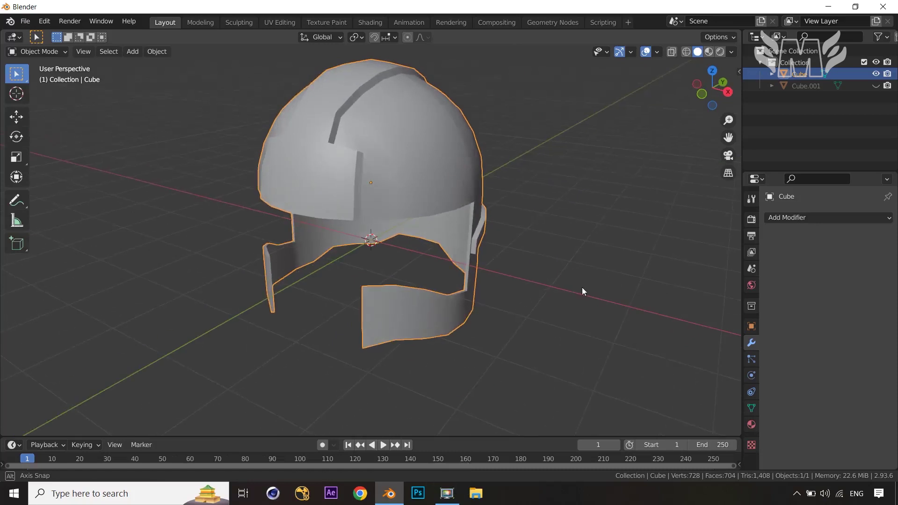
- Give the helmet Cube a Subdivision Surface modifier set to Simple
click(847, 220)
click(673, 427)
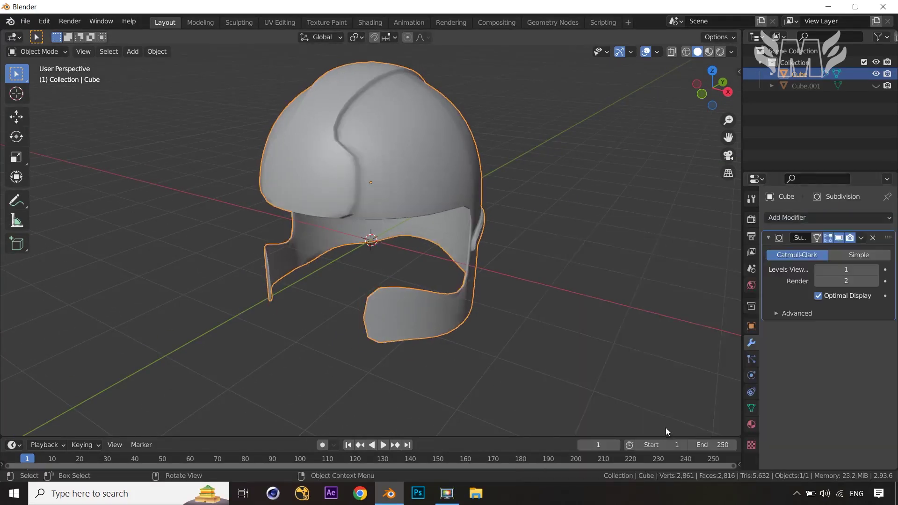
middle_drag(652, 387, 574, 273)
scroll(549, 283, up, 2)
click(876, 260)
middle_drag(582, 239, 613, 232)
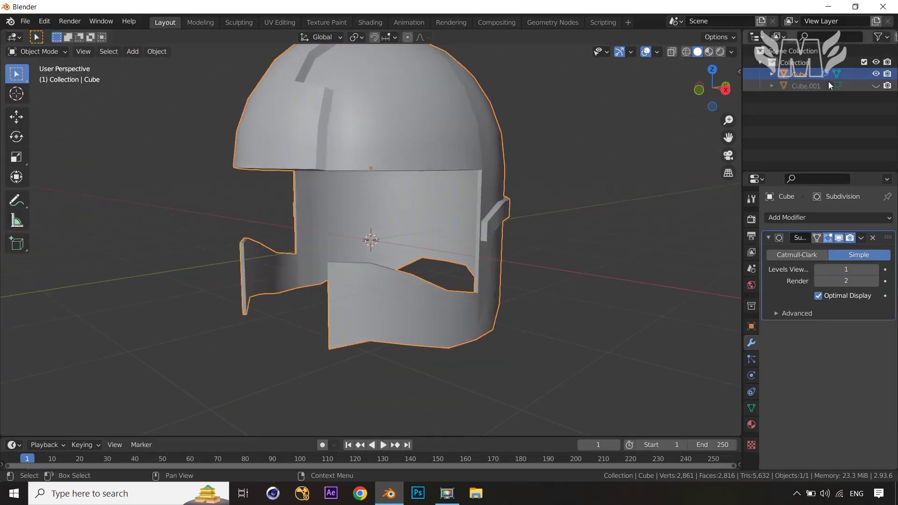
- Unhide Cube.001 and give it a Simple Subdivision Surface modifier as well, then enter its Edit Mode
click(877, 86)
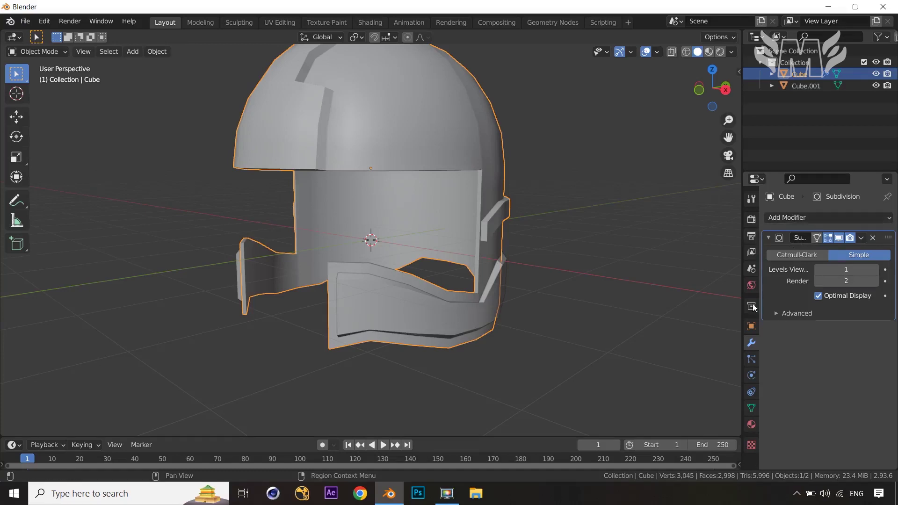
click(446, 310)
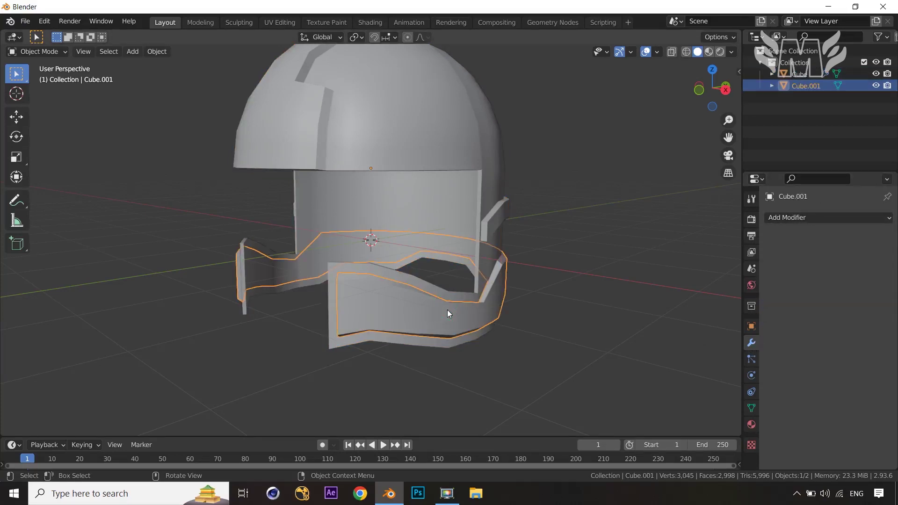
click(825, 219)
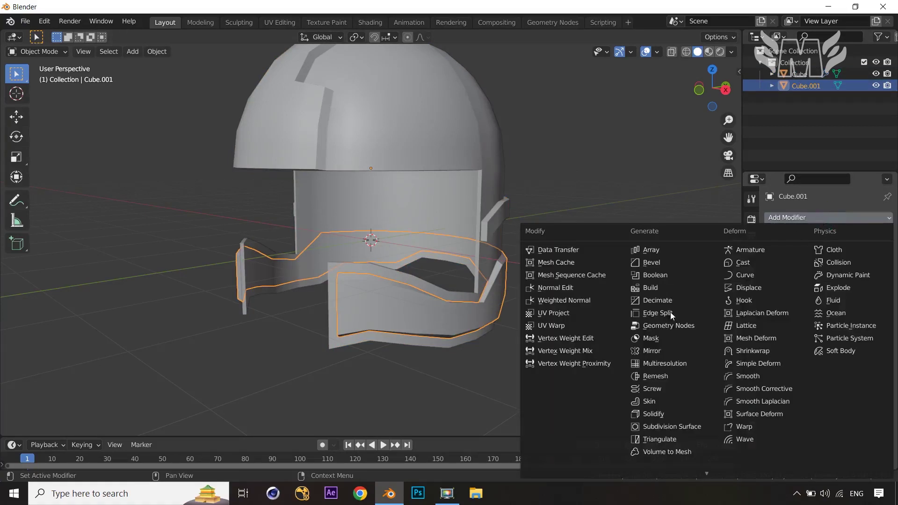
click(690, 428)
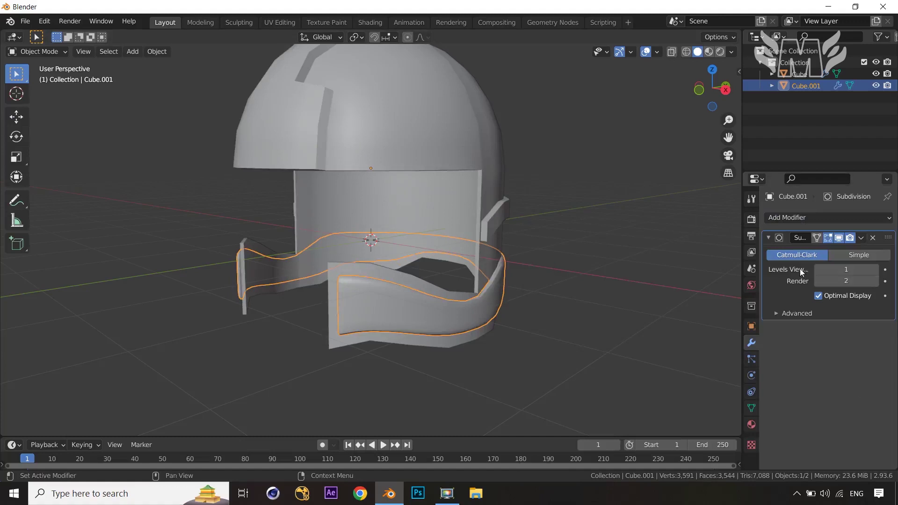
click(860, 256)
middle_drag(682, 285, 605, 289)
key(Tab)
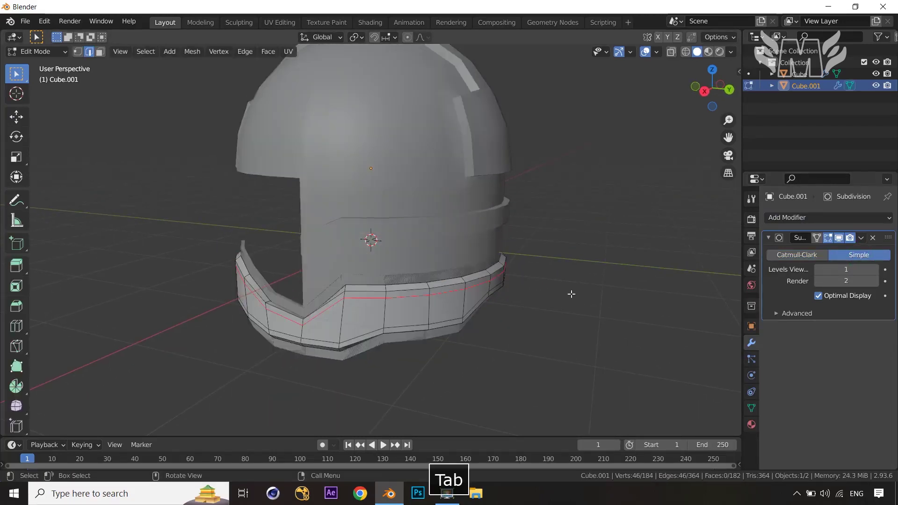
- Exit Cube.001's Edit Mode, select the helmet object Cube, and enter its Edit Mode
middle_drag(507, 316, 588, 325)
key(Tab)
scroll(472, 332, down, 3)
middle_drag(471, 329, 575, 301)
key(Tab)
key(Tab)
key(Tab)
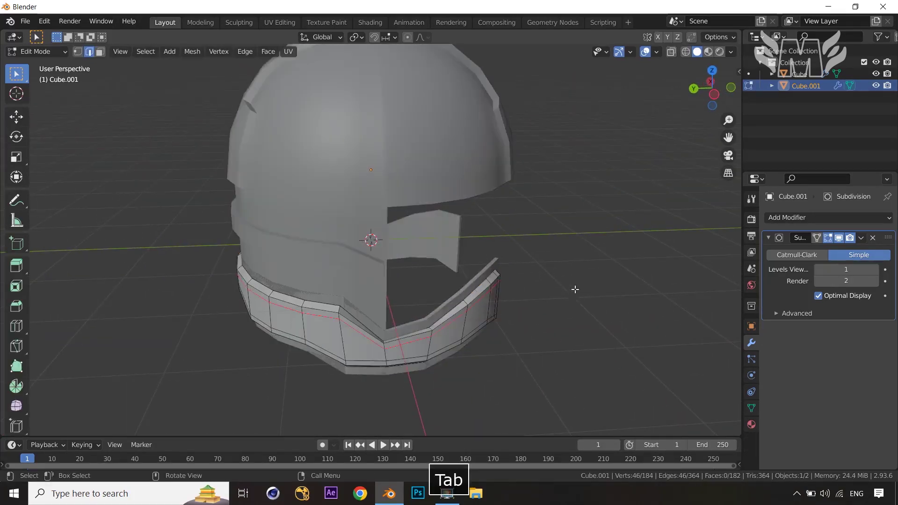
key(Tab)
click(465, 173)
key(Tab)
middle_drag(597, 202, 454, 196)
key(Tab)
key(Tab)
- Duplicate two side faces of the shell and separate them into a new object
key(3)
click(455, 196)
shift+click(482, 199)
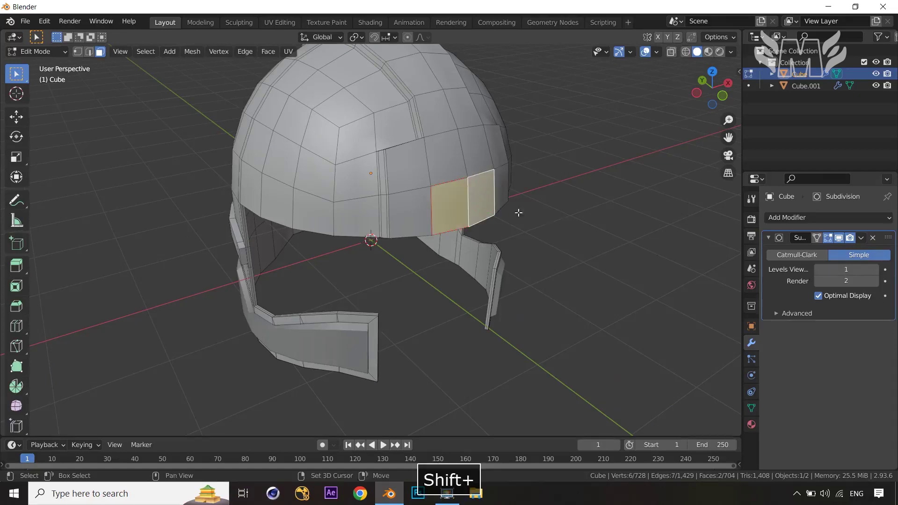
key(shift+d)
right_click(632, 196)
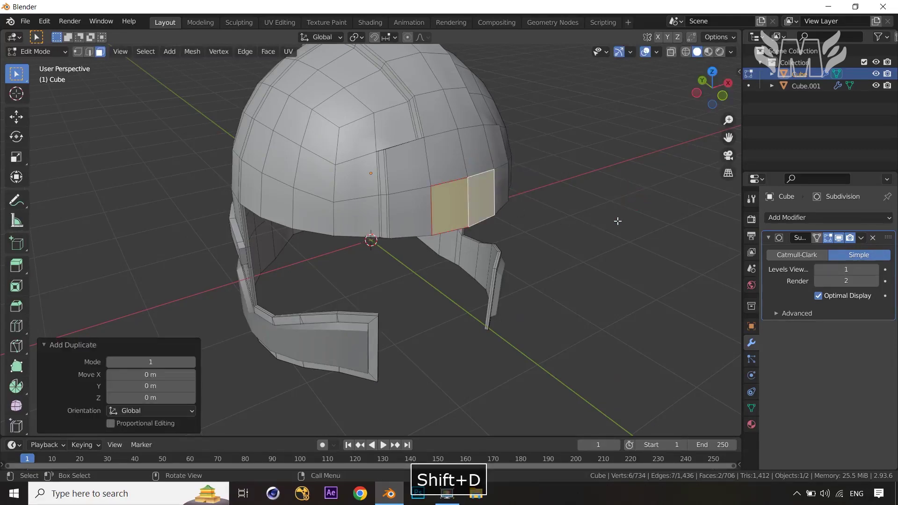
key(p)
click(609, 221)
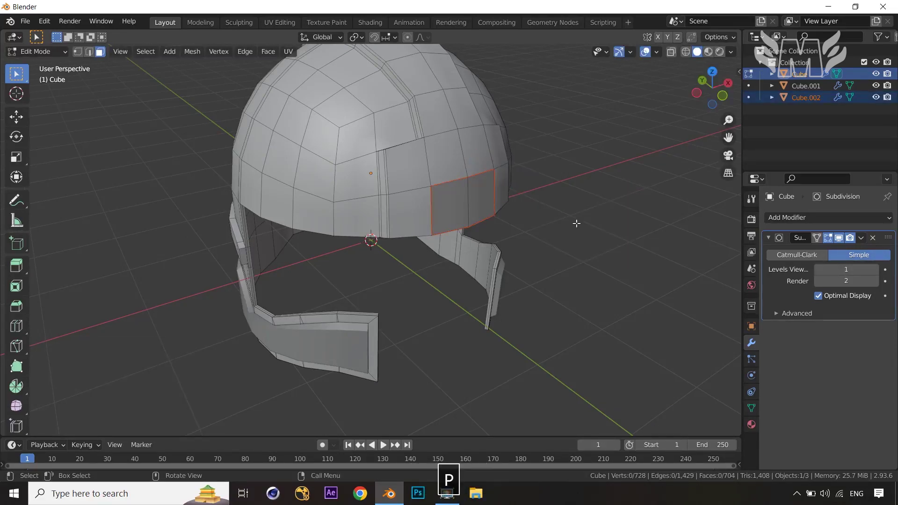
- Thicken the new Cube.002 patch by extruding all its faces along their normals
key(Tab)
click(459, 201)
key(Tab)
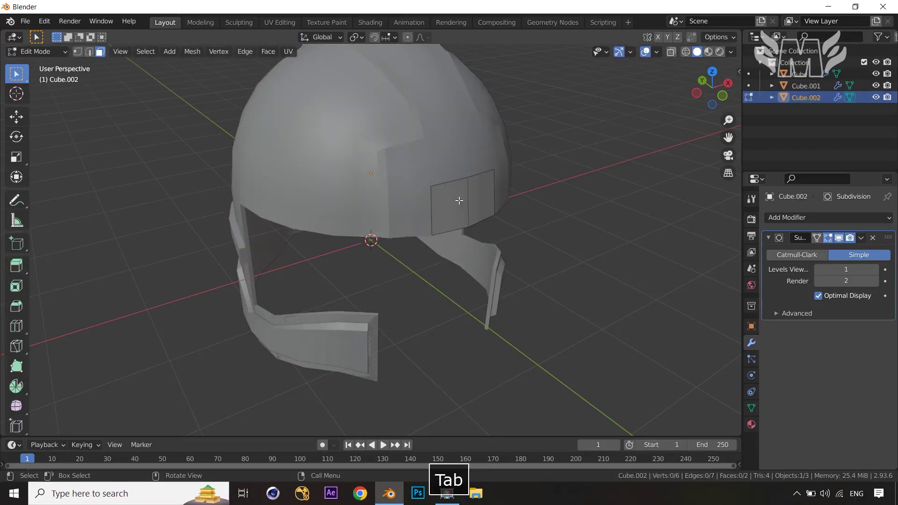
key(a)
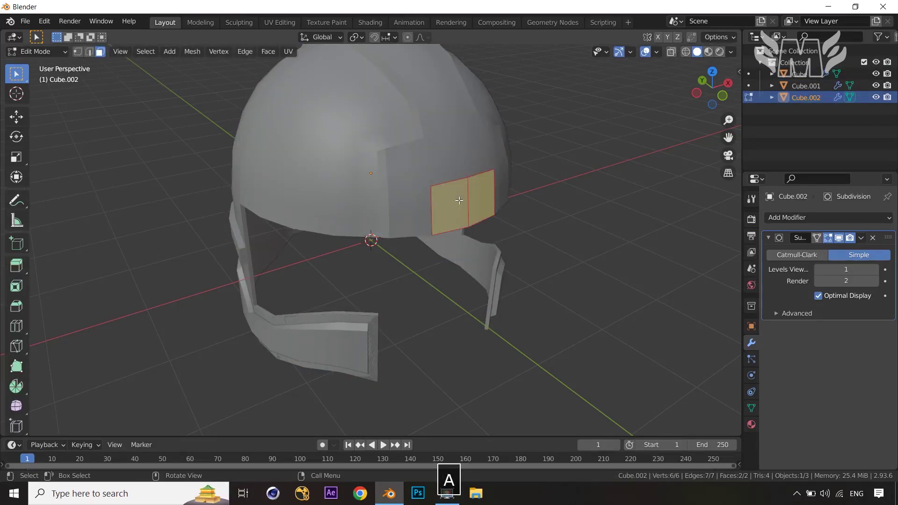
key(alt+e)
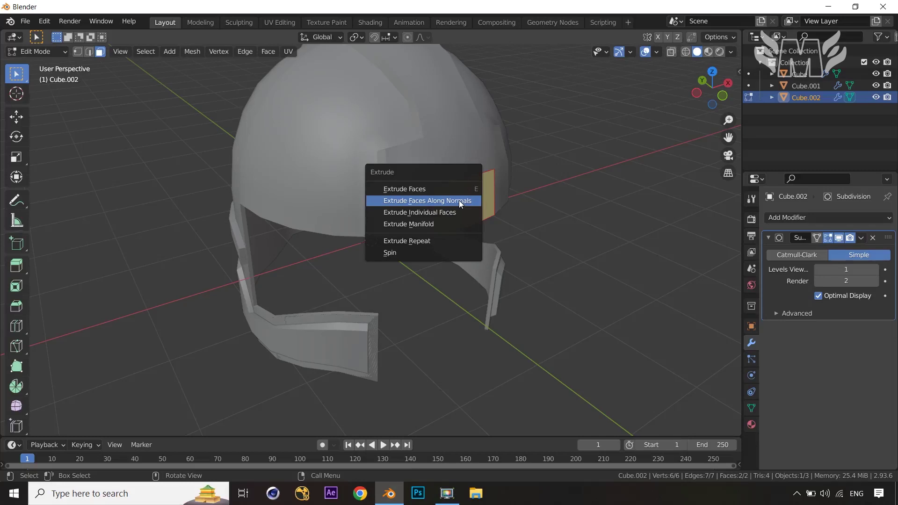
click(459, 200)
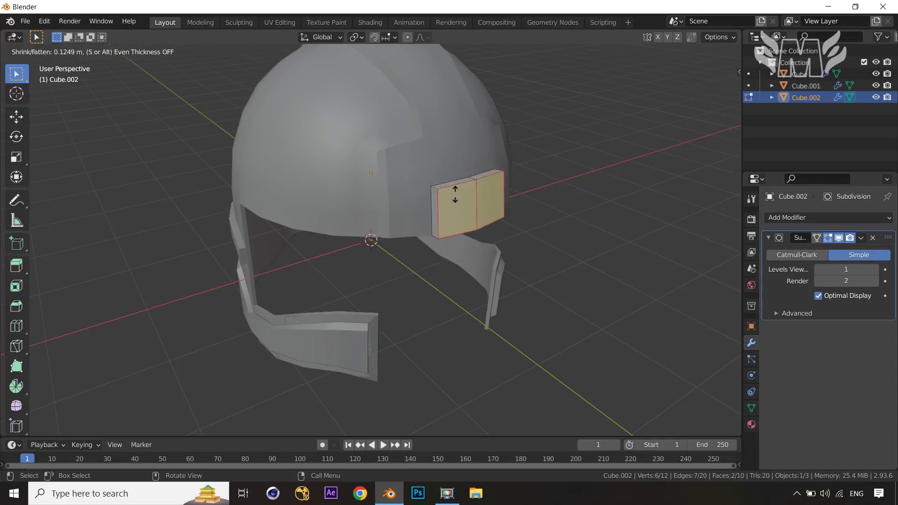
click(455, 194)
middle_drag(557, 195, 188, 218)
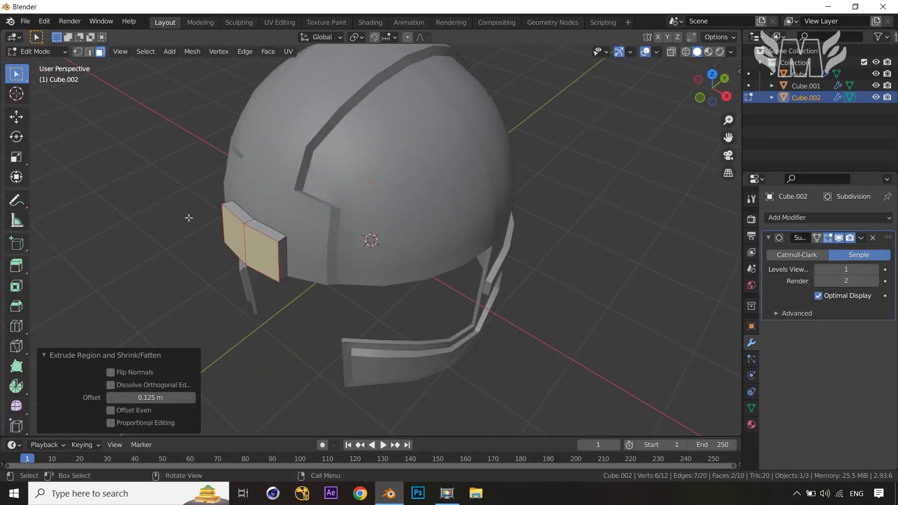
- Extrude the patch's top face upward and narrow it along X to 0.614
click(240, 212)
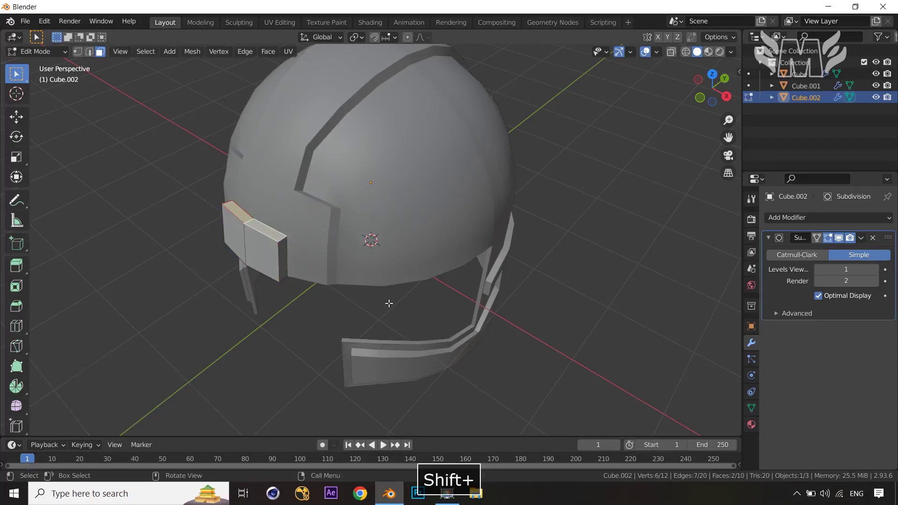
key(e)
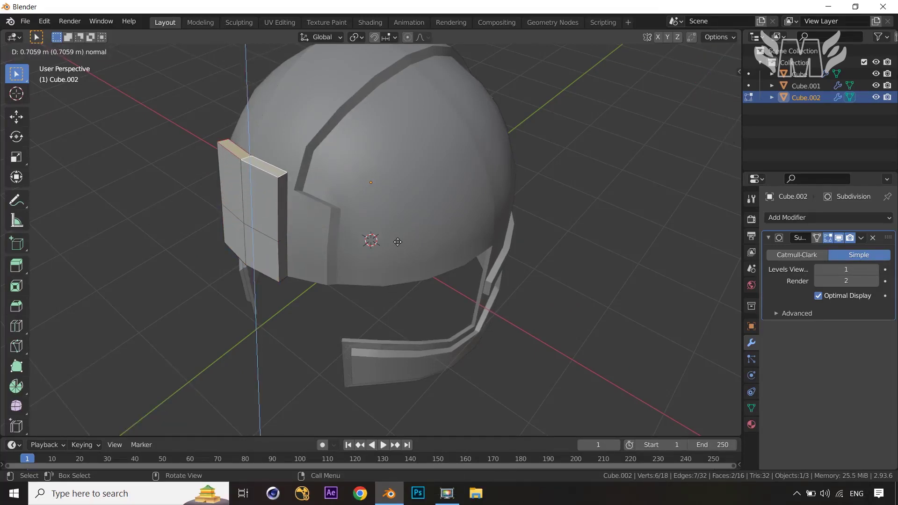
click(398, 241)
key(s)
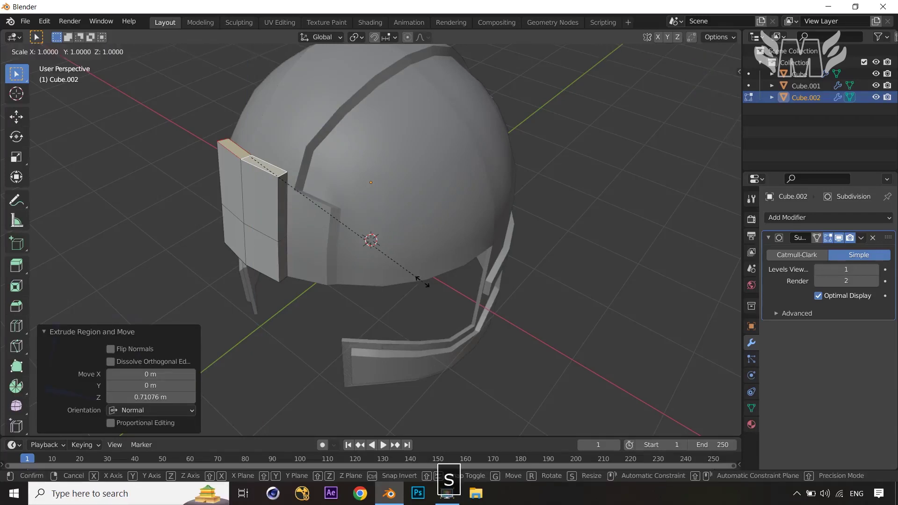
key(x)
click(361, 224)
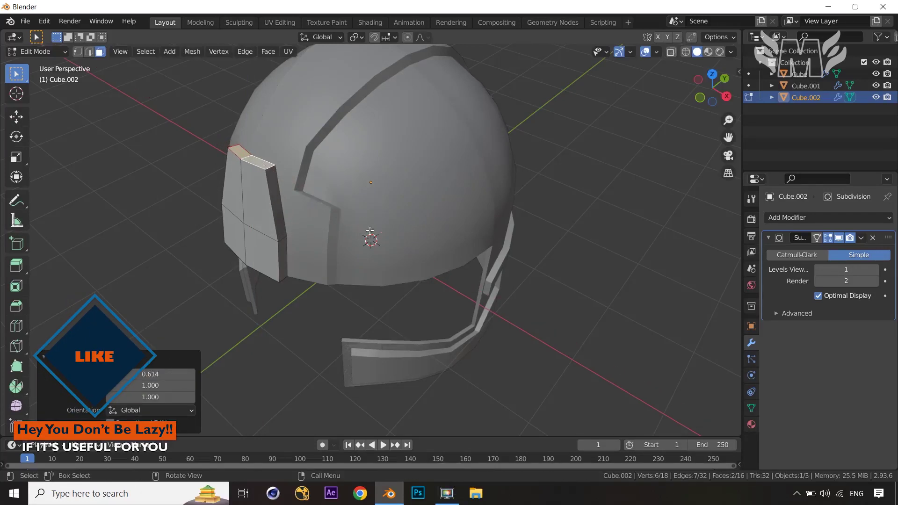
- Extrude the top upward again and taper the tip by scaling it to 0.347
key(e)
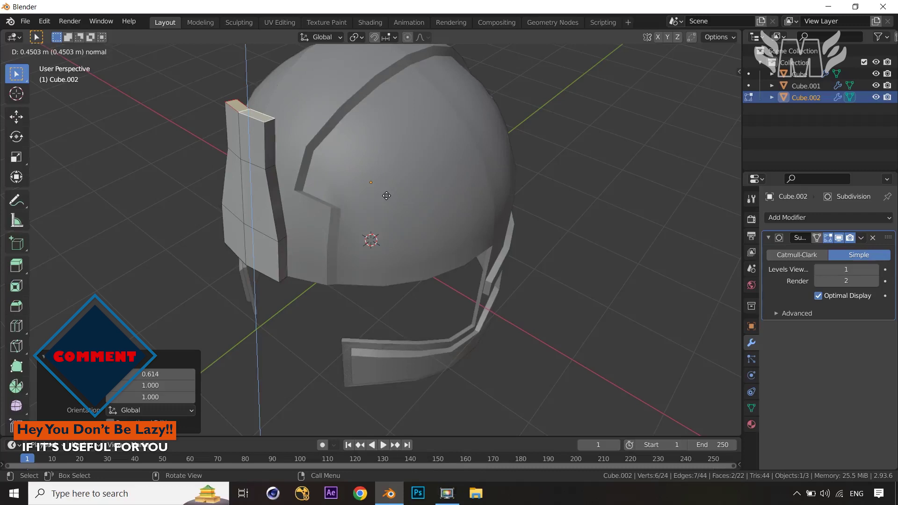
click(387, 195)
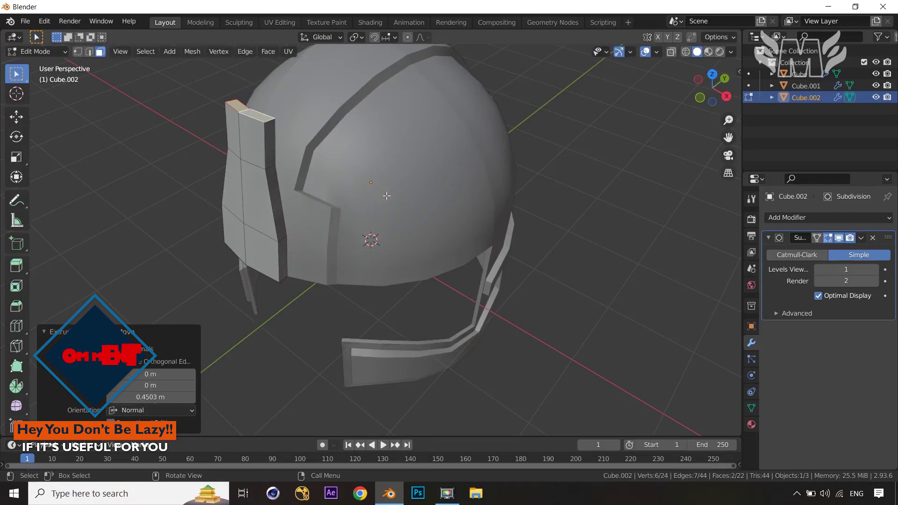
key(s)
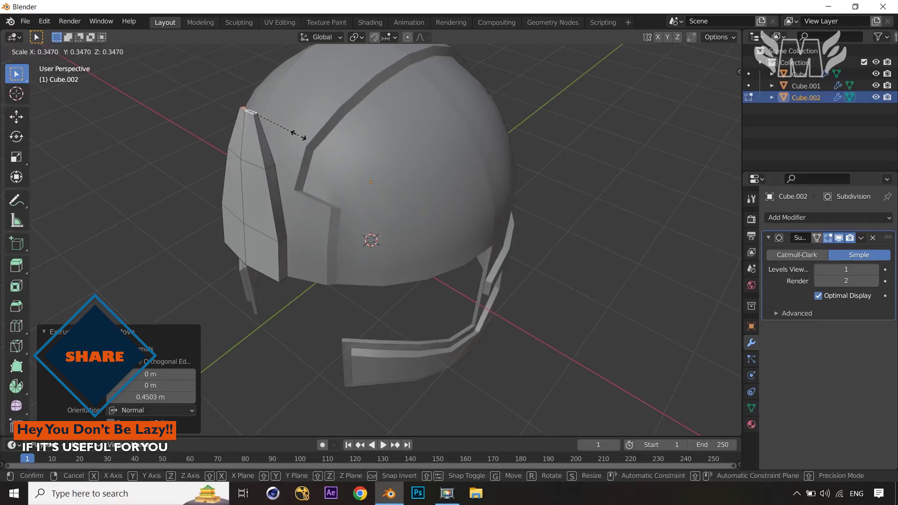
click(299, 135)
middle_drag(387, 190, 568, 235)
key(Tab)
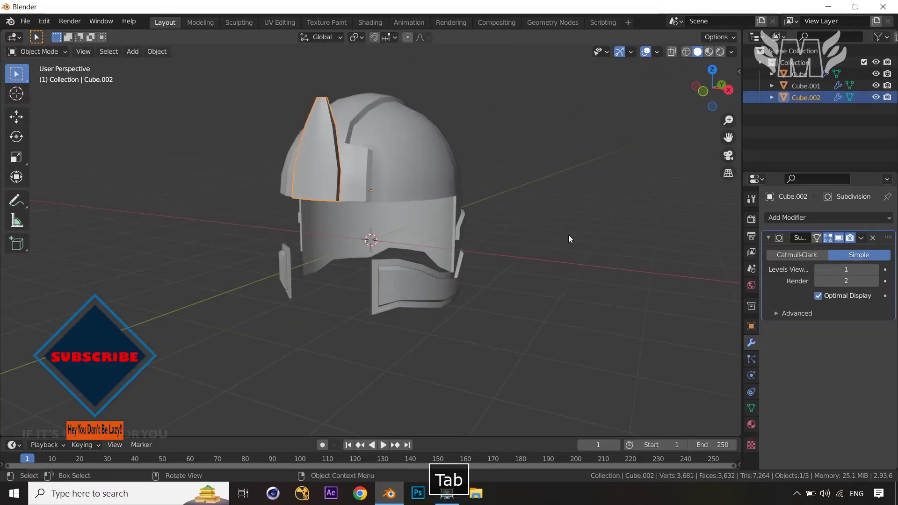
middle_drag(601, 265, 644, 301)
key(Tab)
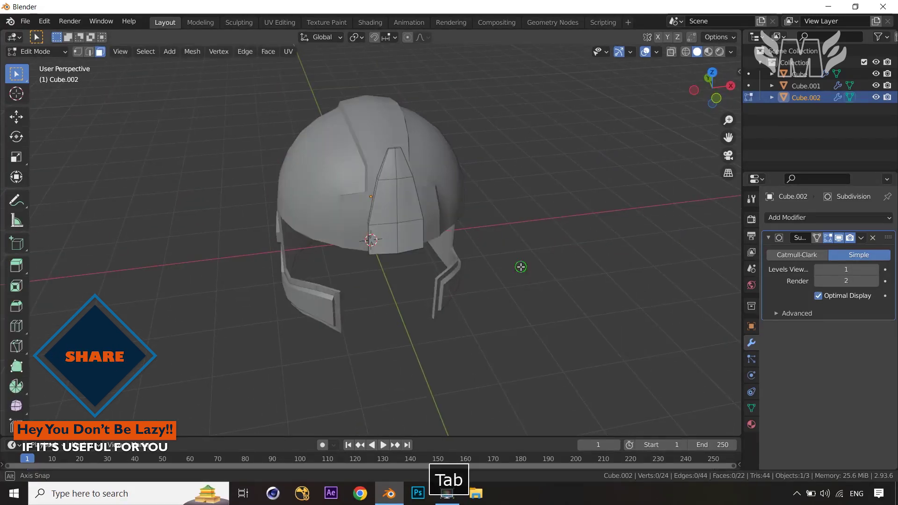
middle_drag(520, 265, 593, 261)
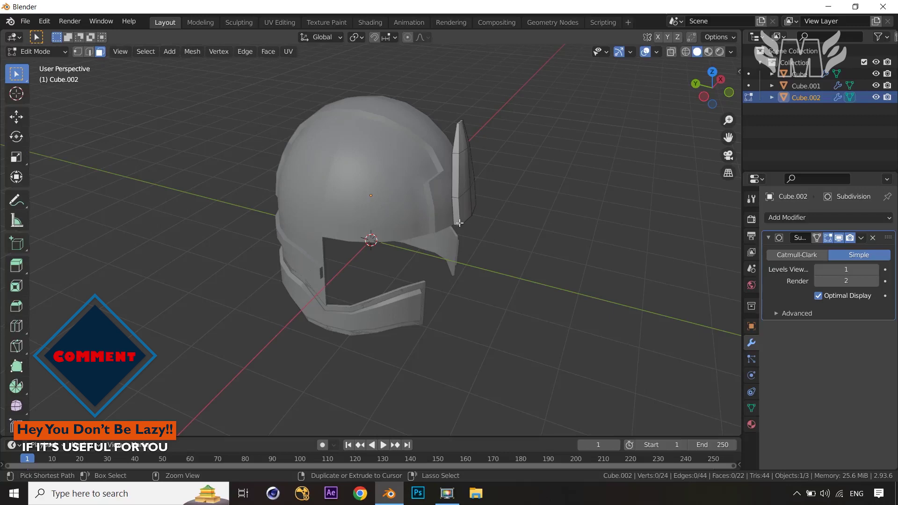
- Add a centred, unslid loop cut across the fin
key(ctrl+r)
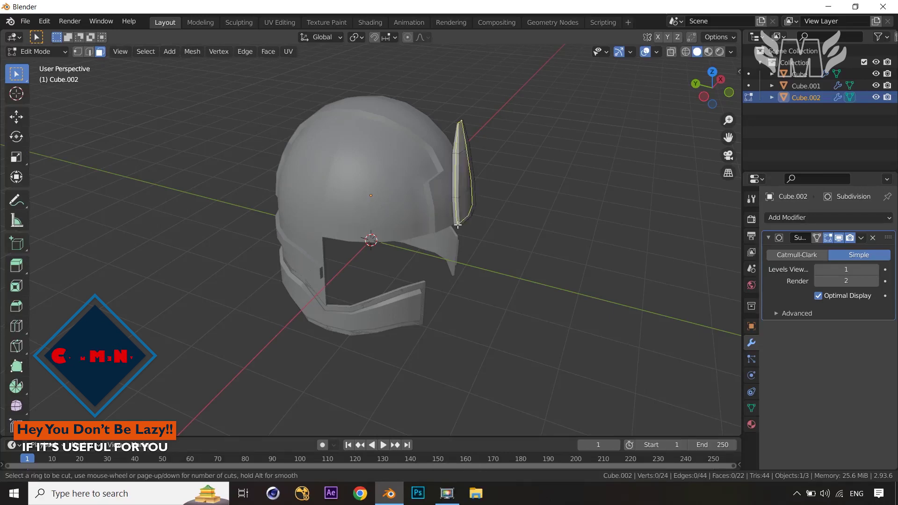
click(457, 225)
right_click(459, 225)
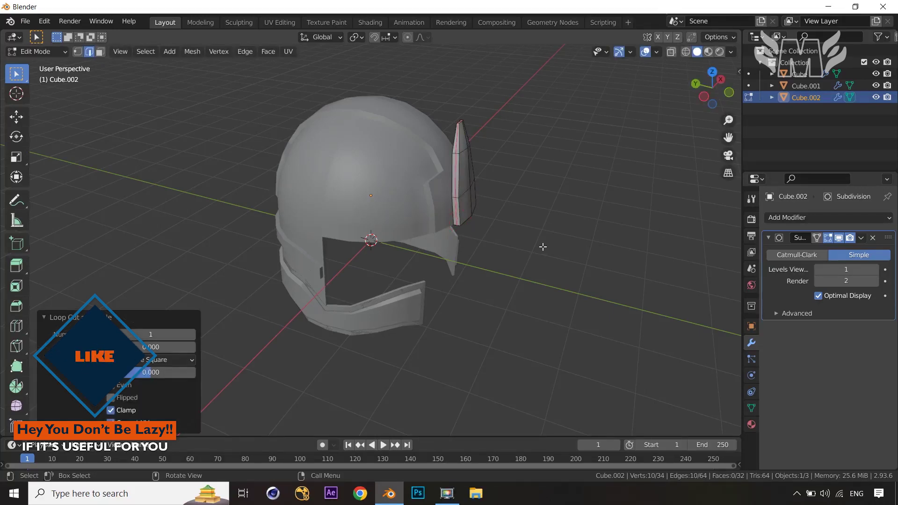
click(564, 249)
middle_drag(566, 248, 439, 227)
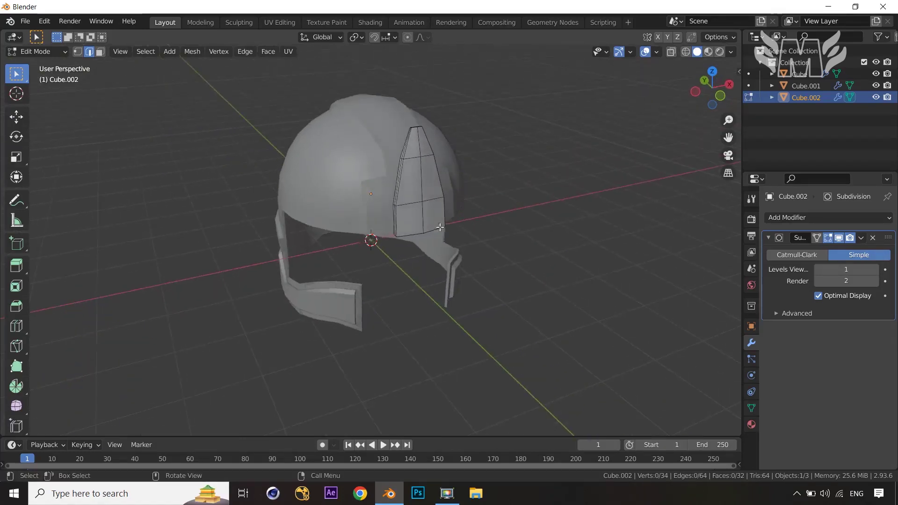
- Add two loop cuts on the fin, sliding them toward its edges (factors 0.680 and -0.717)
key(ctrl+r)
click(419, 214)
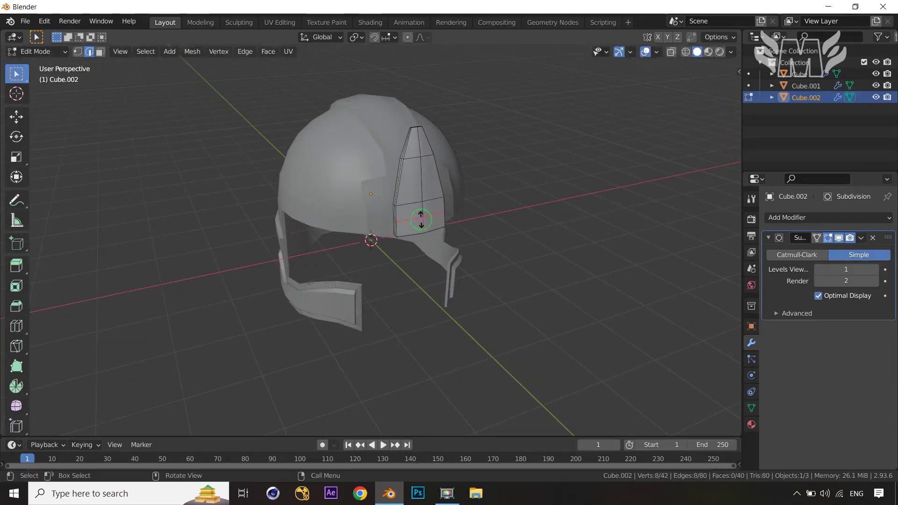
click(423, 230)
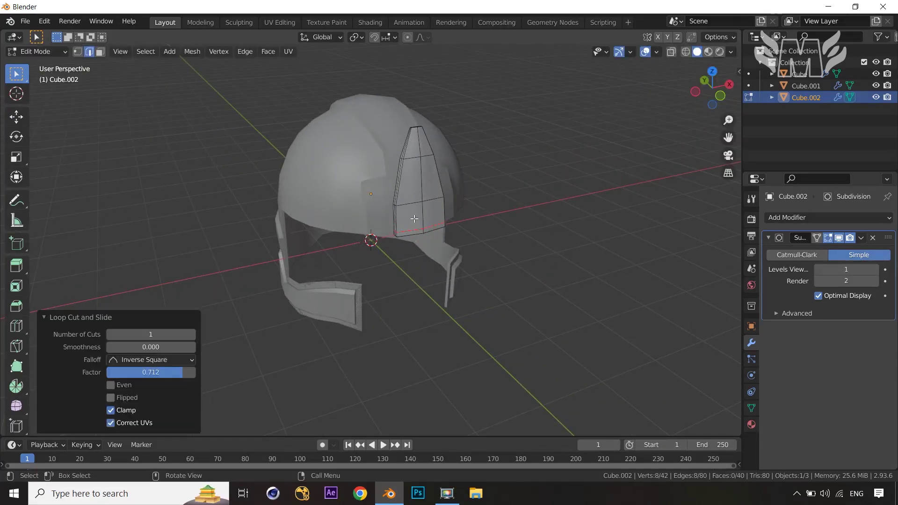
key(ctrl+r)
click(411, 215)
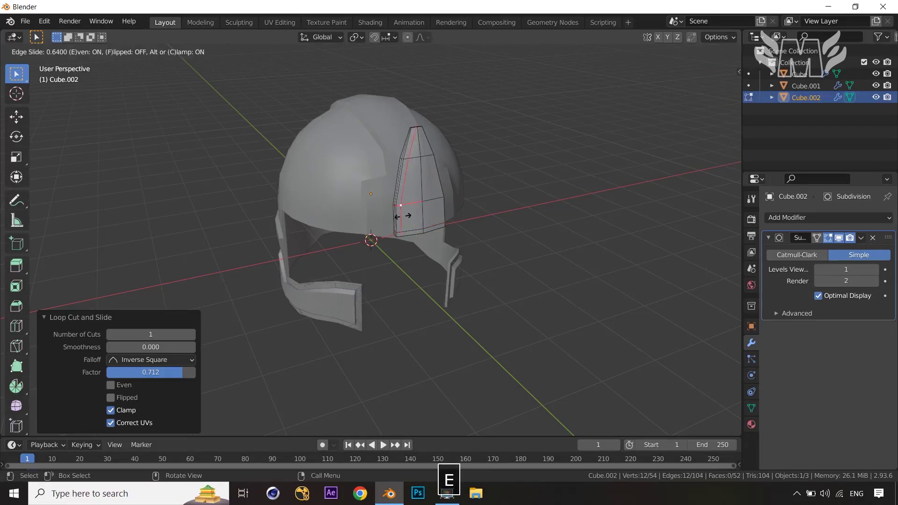
click(402, 216)
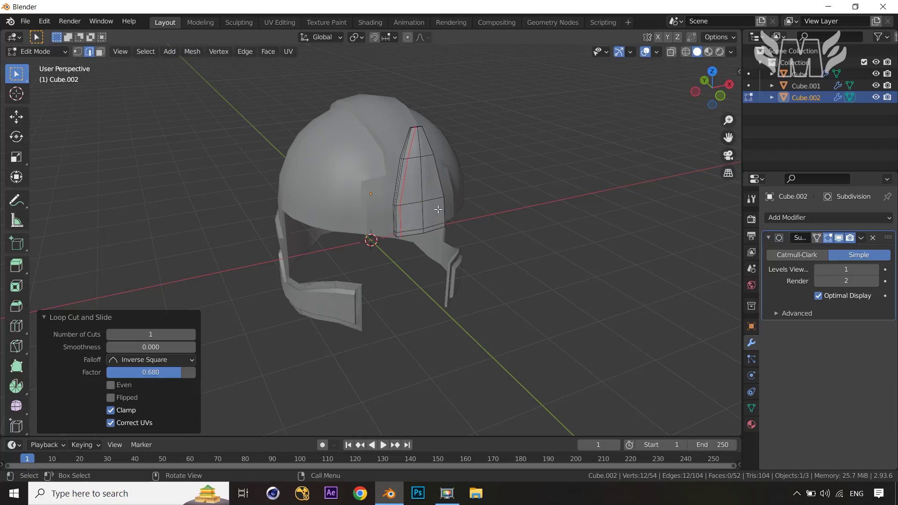
- Add further slid loop cuts on the fin, including one near its tip
key(ctrl+r)
click(437, 198)
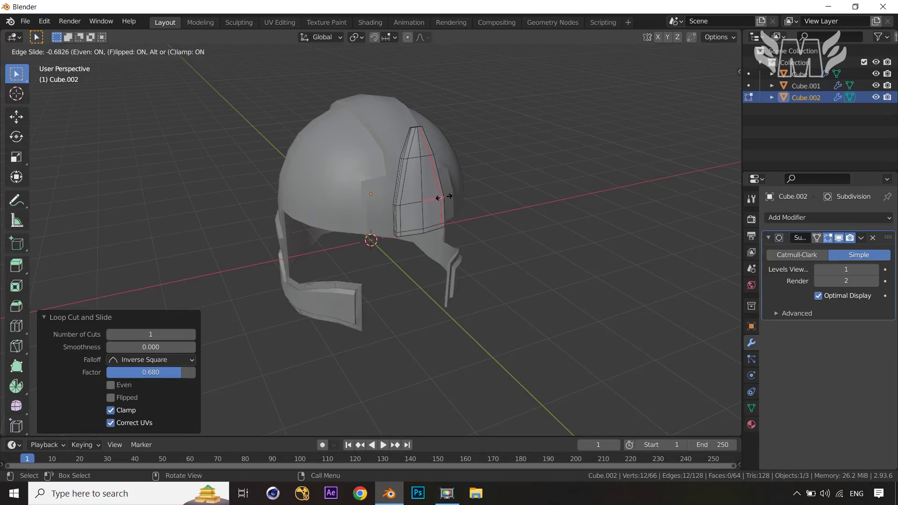
click(445, 198)
click(533, 213)
middle_drag(533, 212, 563, 252)
key(Tab)
key(Tab)
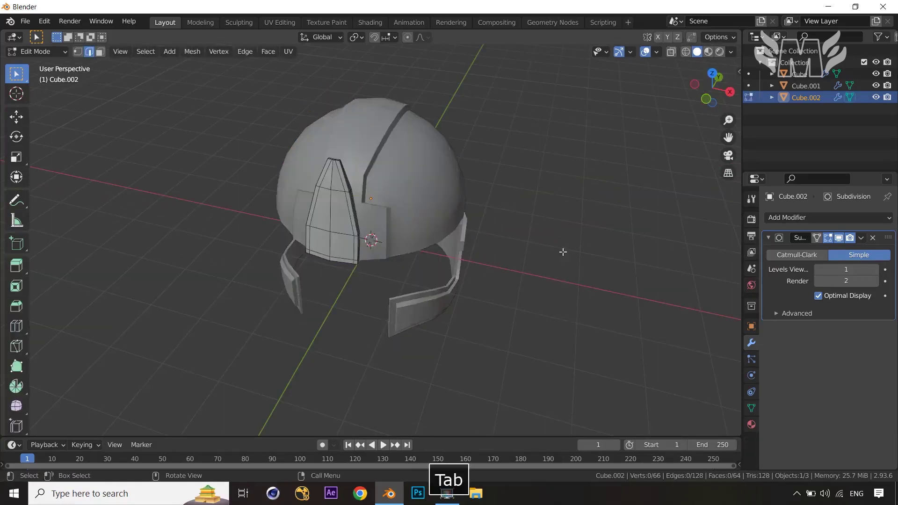
key(ctrl+r)
click(340, 180)
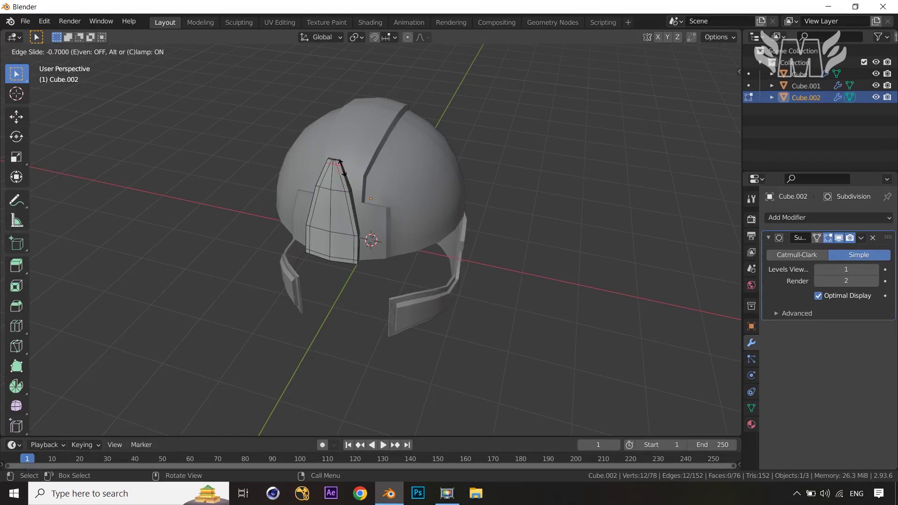
click(341, 161)
- Shade the helmet pieces smooth in Object Mode, then open Object Data settings and select the fin
key(Tab)
middle_drag(662, 202, 700, 181)
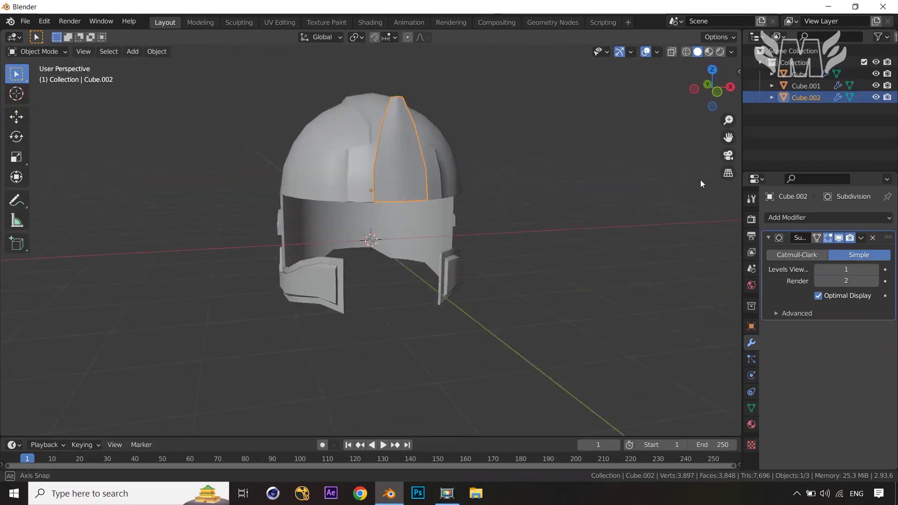
middle_drag(527, 303, 570, 303)
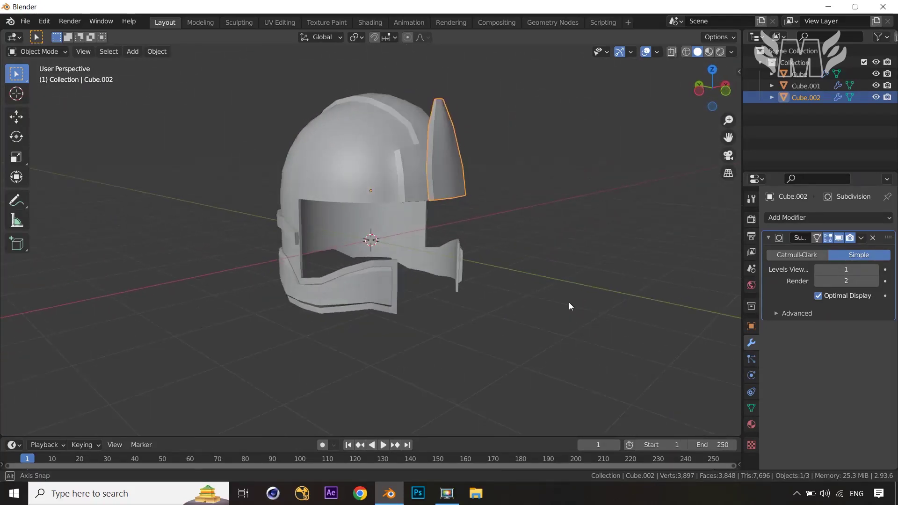
click(439, 178)
right_click(440, 178)
key(Escape)
click(346, 293)
right_click(346, 294)
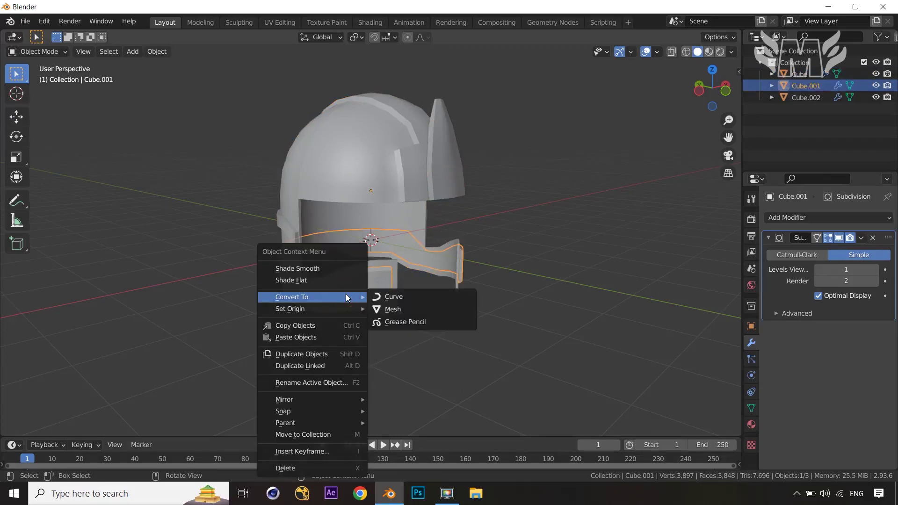
click(342, 272)
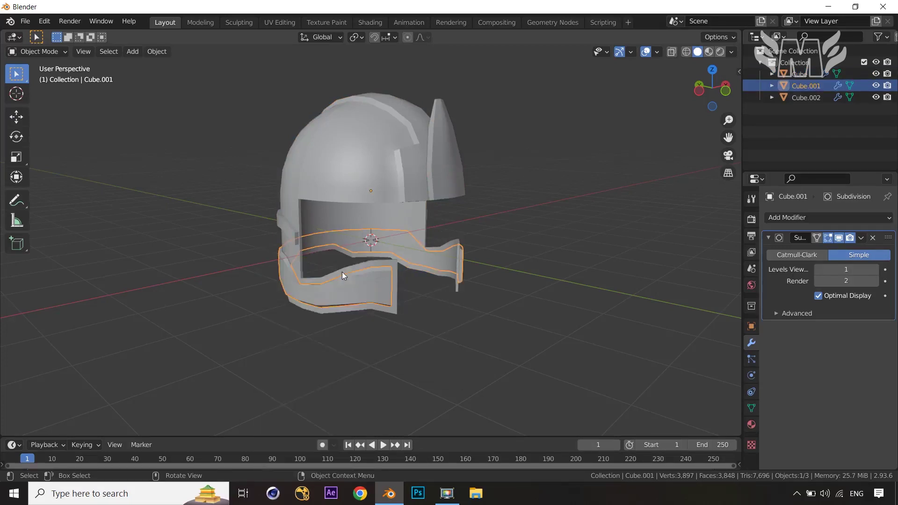
click(753, 407)
click(439, 163)
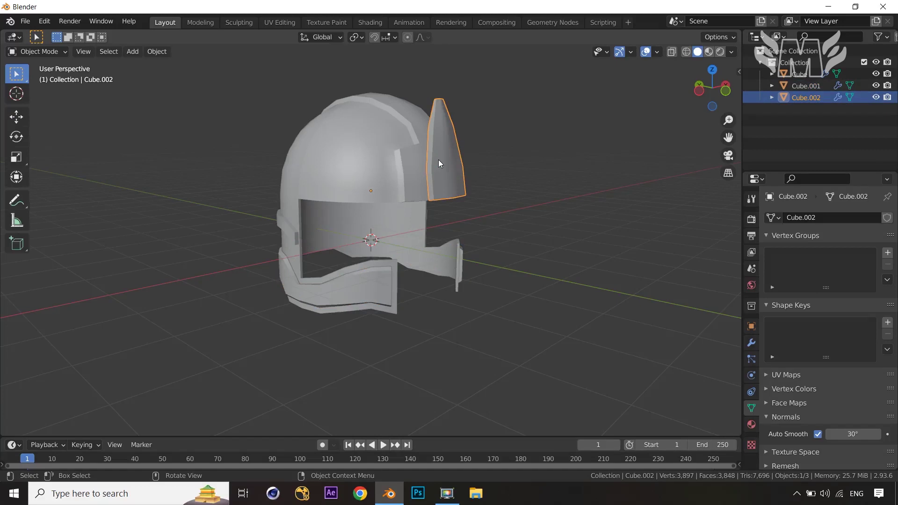
- Switch the viewport to Material Preview shading and show the fin's Material settings
middle_drag(566, 333, 543, 327)
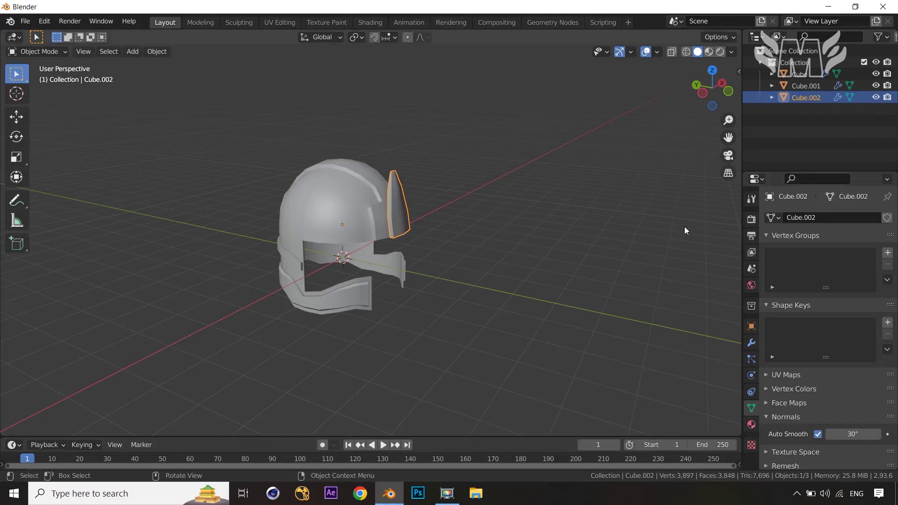
click(708, 53)
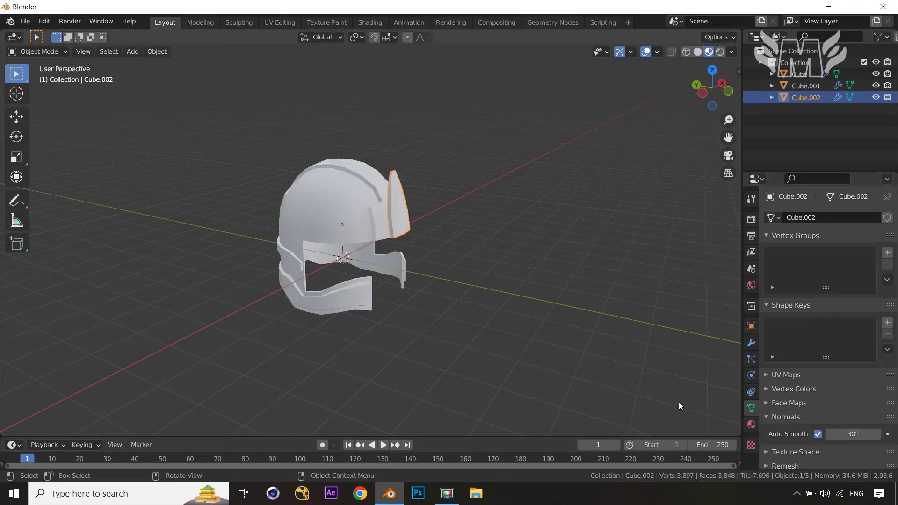
click(750, 423)
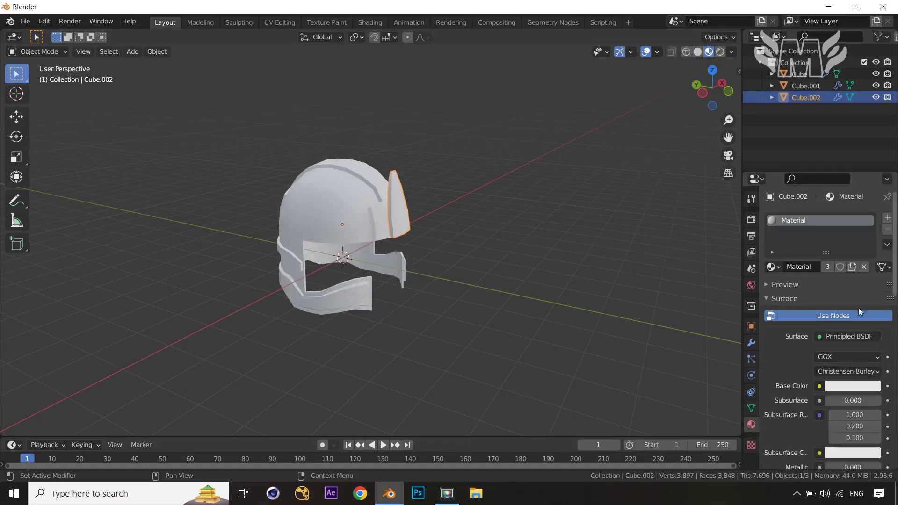
- Give the fin material a desaturated dark gold base colour, Metallic 1.0 and Roughness 0.458
click(840, 387)
drag(814, 271, 808, 277)
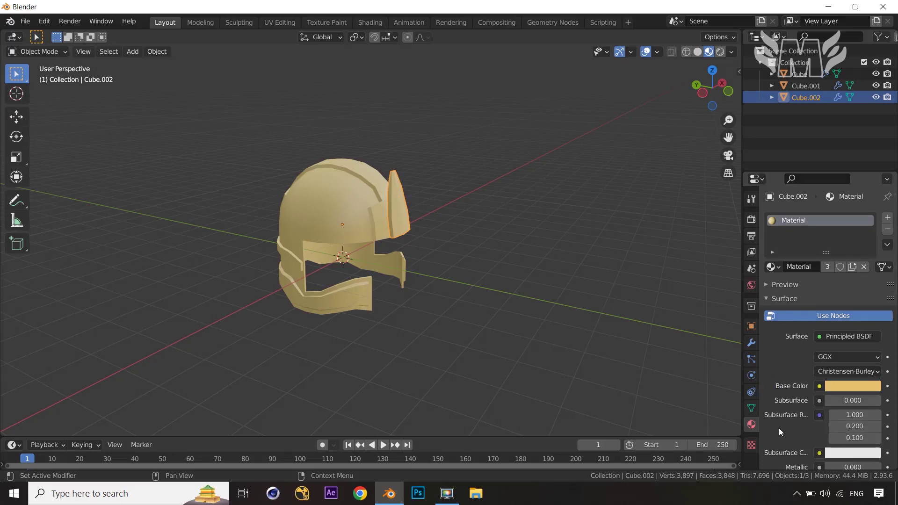
scroll(779, 428, down, 2)
mouse_move(838, 431)
mouse_down()
mouse_move(882, 431)
mouse_move(840, 436)
mouse_move(849, 435)
mouse_up()
scroll(793, 408, down, 2)
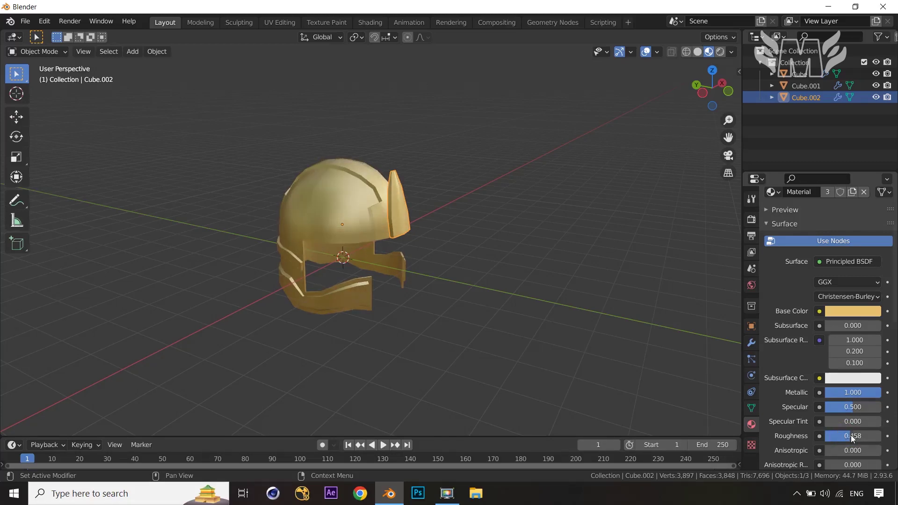
click(852, 312)
drag(805, 201, 811, 199)
drag(868, 169, 872, 172)
- Hide the viewport overlays and orbit to a front view of the helmet
middle_drag(712, 226, 552, 283)
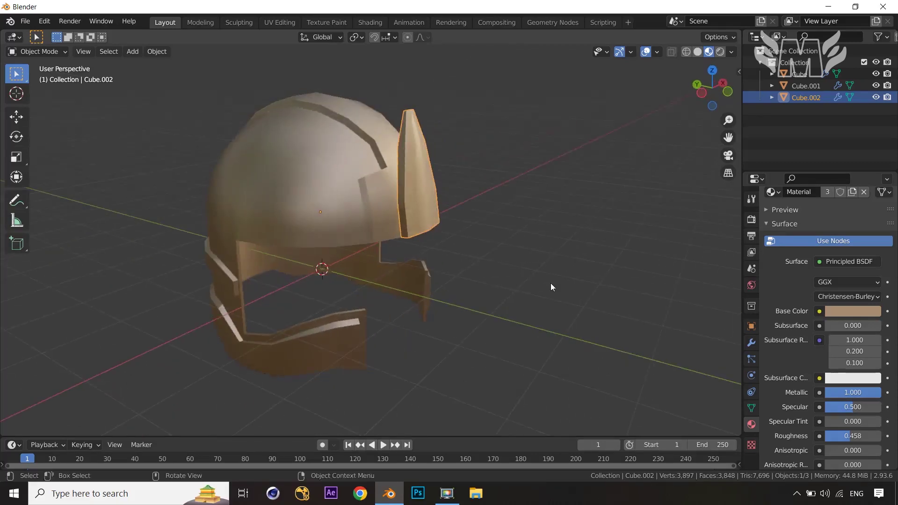
click(648, 52)
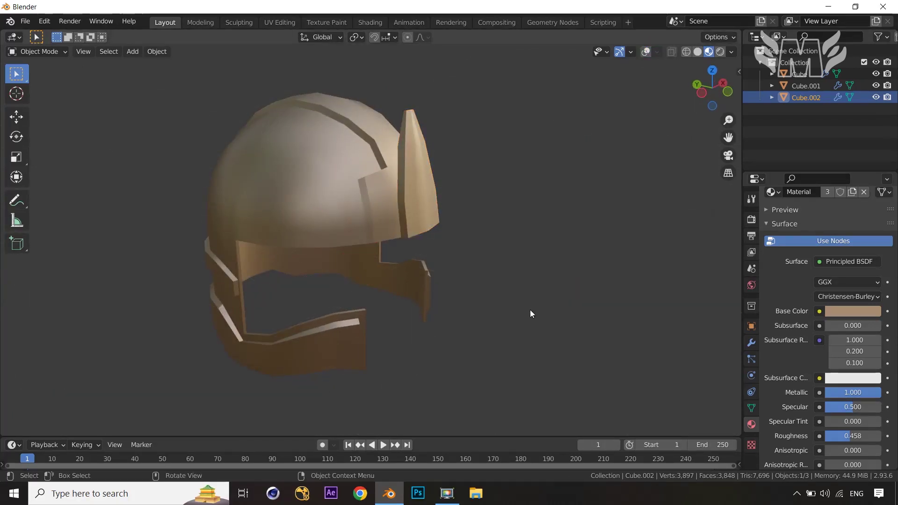
middle_drag(542, 282, 444, 300)
- Raise the Subdivision viewport level to 3 on the fin and the helmet shell
click(752, 344)
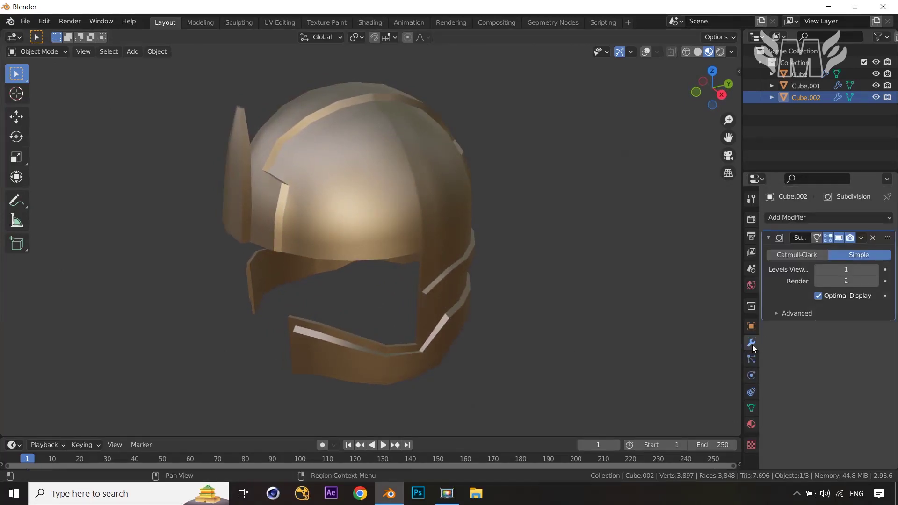
click(876, 270)
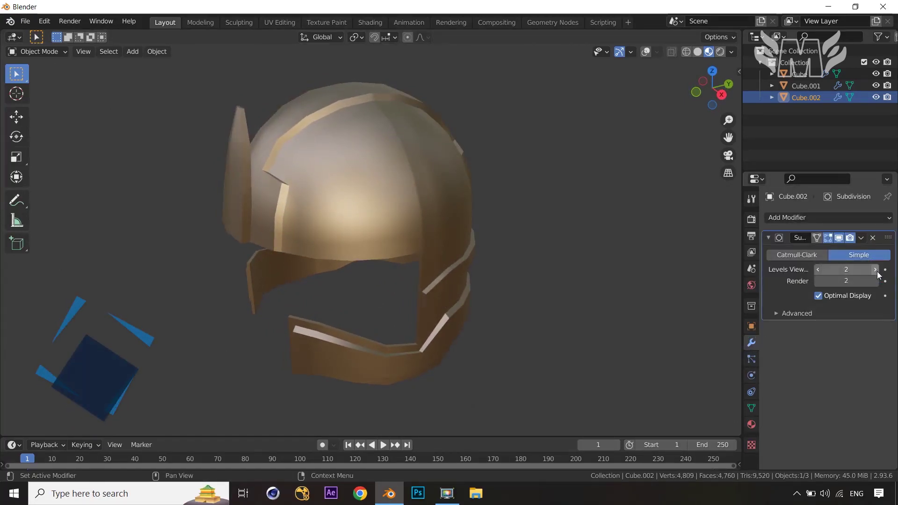
click(876, 270)
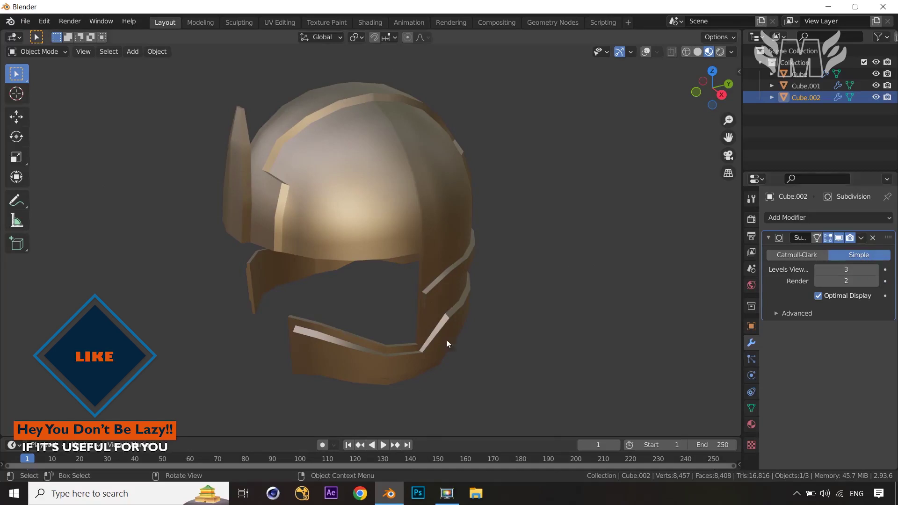
click(386, 218)
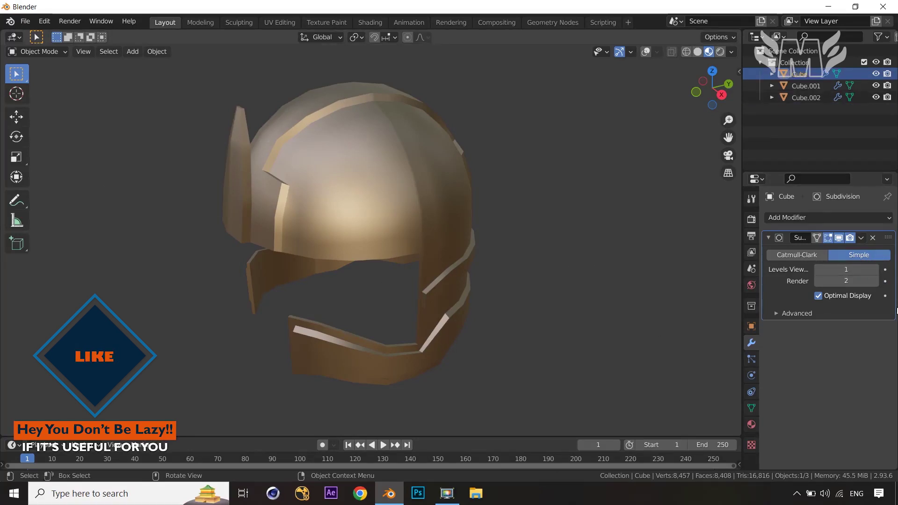
click(876, 270)
click(876, 270)
- Check the band, fin and shell from several angles and turn the viewport overlays back on
mouse_move(555, 307)
middle_down()
mouse_move(644, 229)
mouse_move(701, 276)
mouse_move(586, 306)
mouse_move(559, 304)
middle_up()
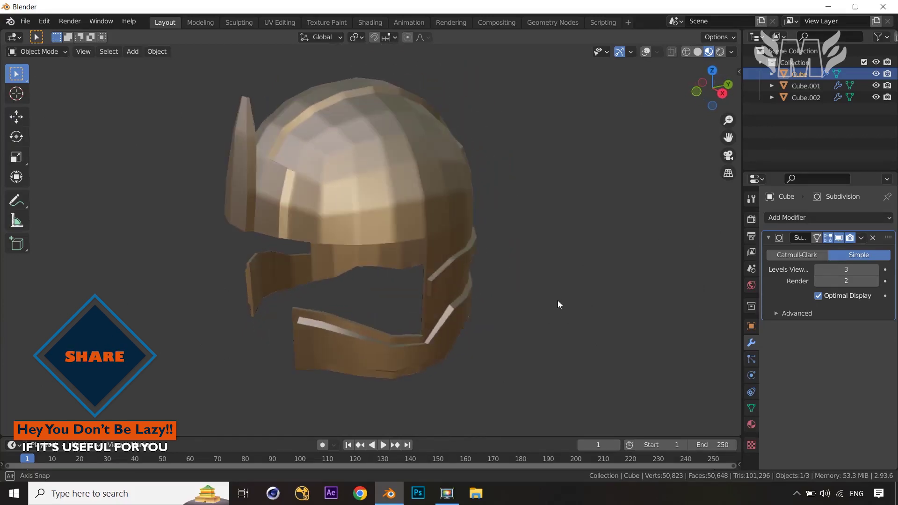
click(403, 361)
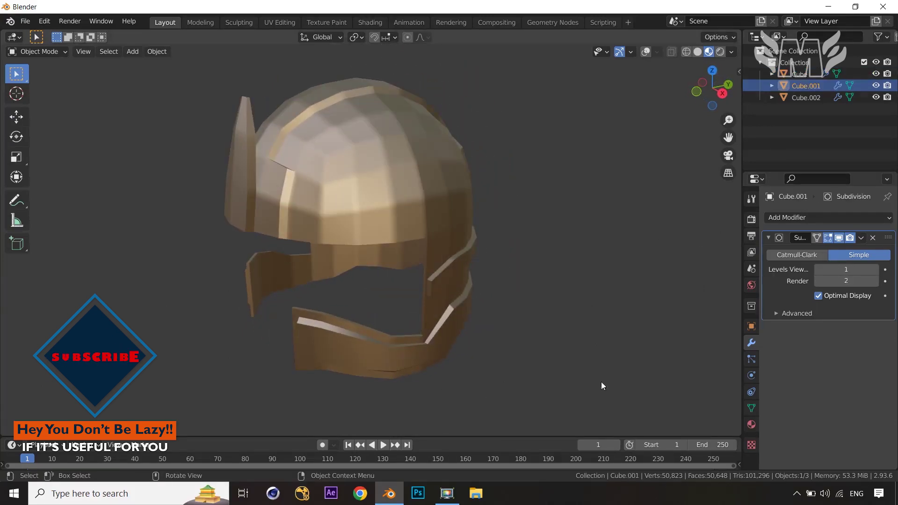
middle_drag(581, 310, 522, 379)
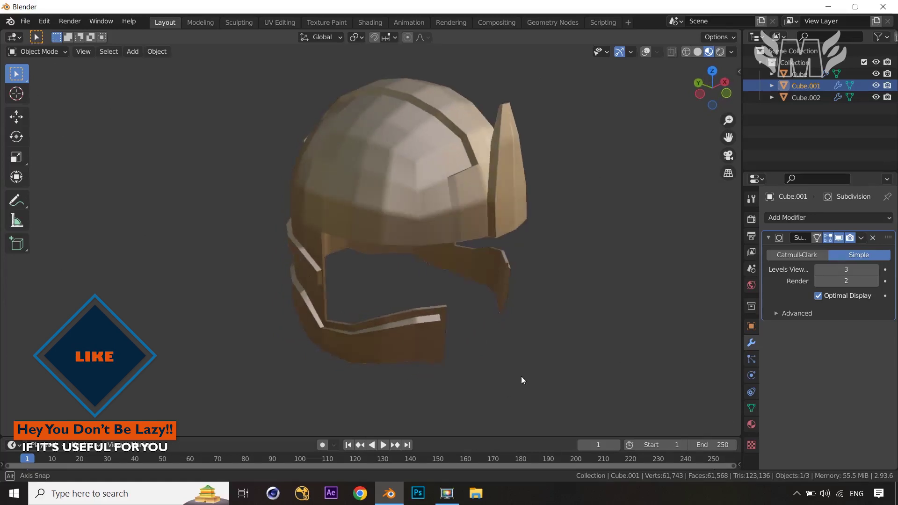
click(501, 193)
middle_drag(601, 288, 523, 198)
click(500, 181)
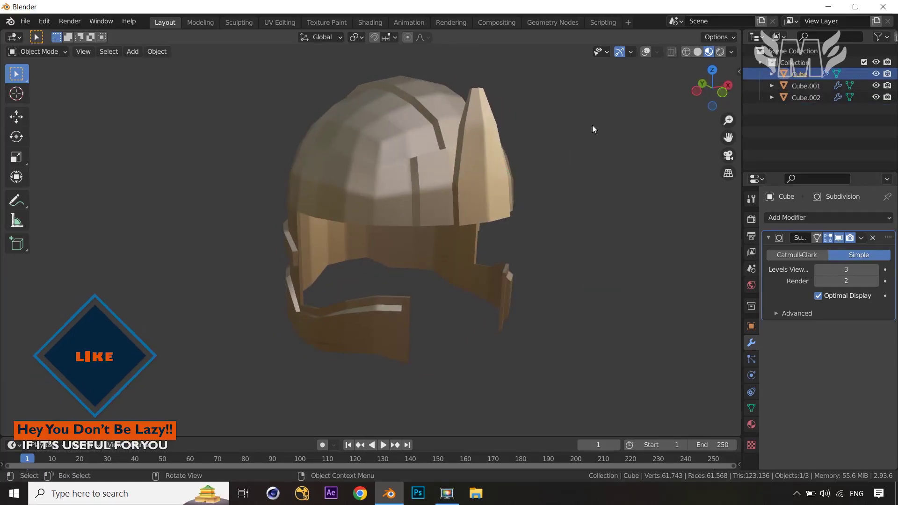
click(646, 52)
click(487, 204)
middle_drag(487, 204, 499, 229)
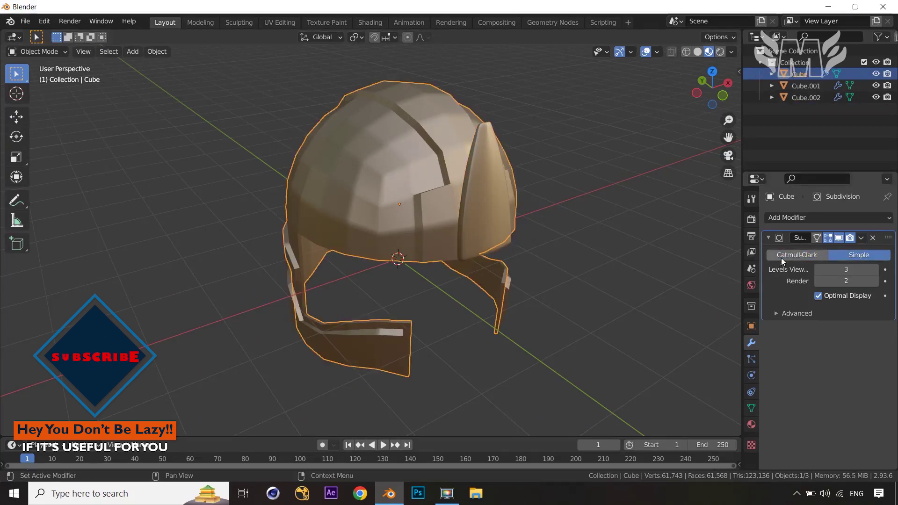
- Switch the band's Subdivision modifier to Catmull-Clark and orbit to inspect the rounded helmet
click(384, 356)
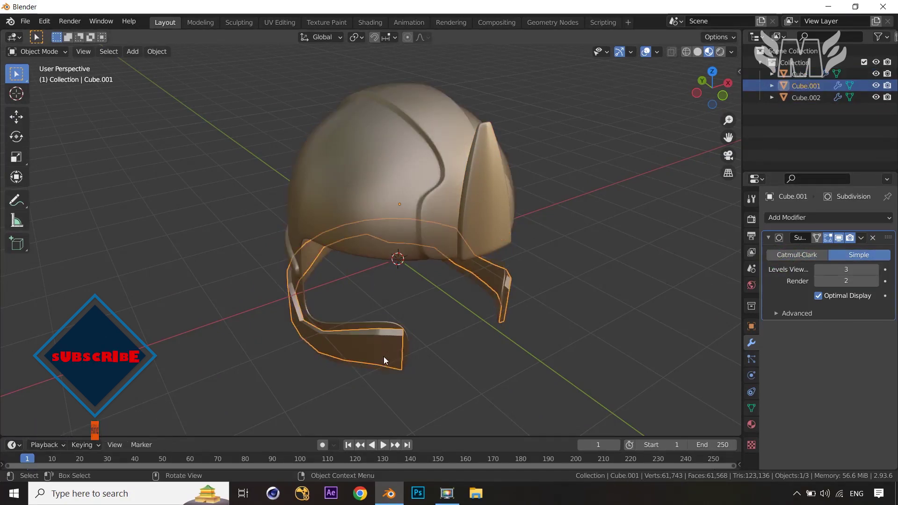
click(795, 257)
middle_drag(577, 335, 407, 298)
middle_drag(615, 332, 644, 361)
middle_drag(525, 383, 518, 364)
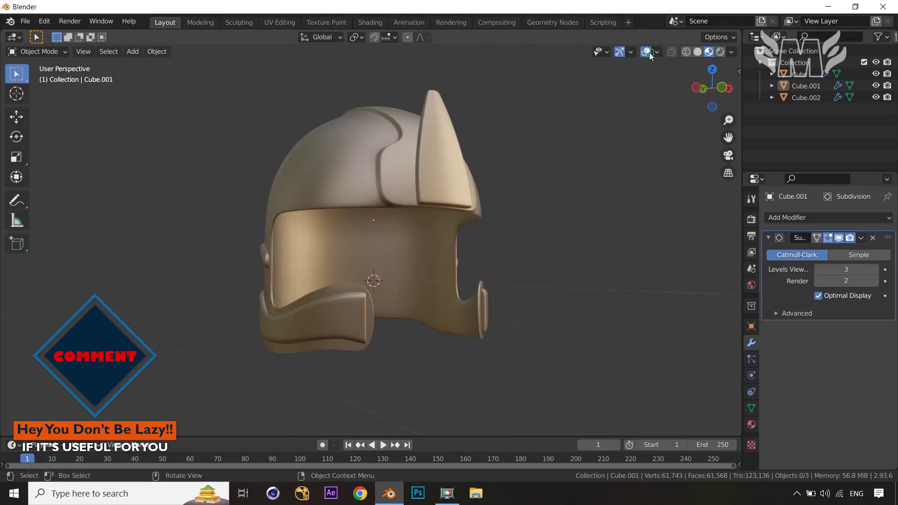
mouse_move(580, 221)
middle_down()
mouse_move(633, 220)
mouse_move(611, 171)
mouse_move(529, 155)
mouse_move(391, 195)
mouse_move(335, 239)
mouse_move(362, 281)
mouse_move(537, 261)
mouse_move(627, 211)
mouse_move(628, 182)
mouse_move(609, 148)
mouse_move(547, 187)
mouse_move(575, 226)
middle_up()
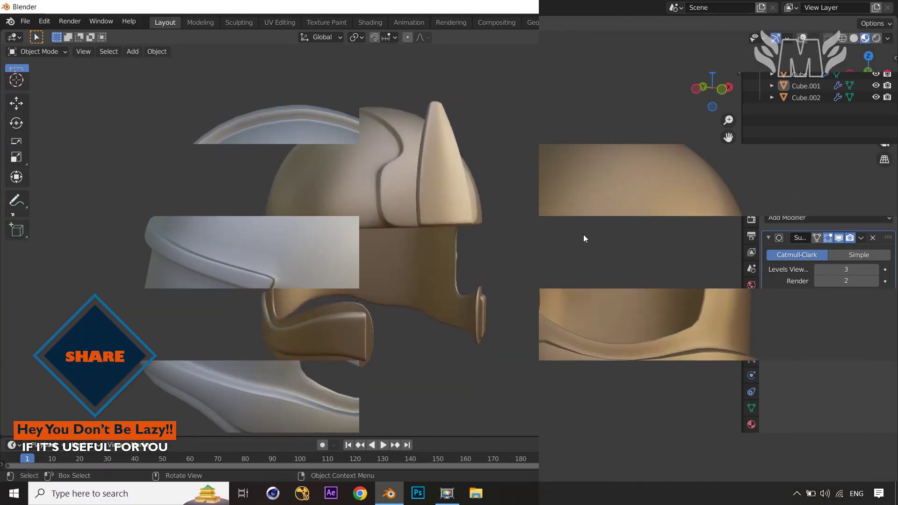